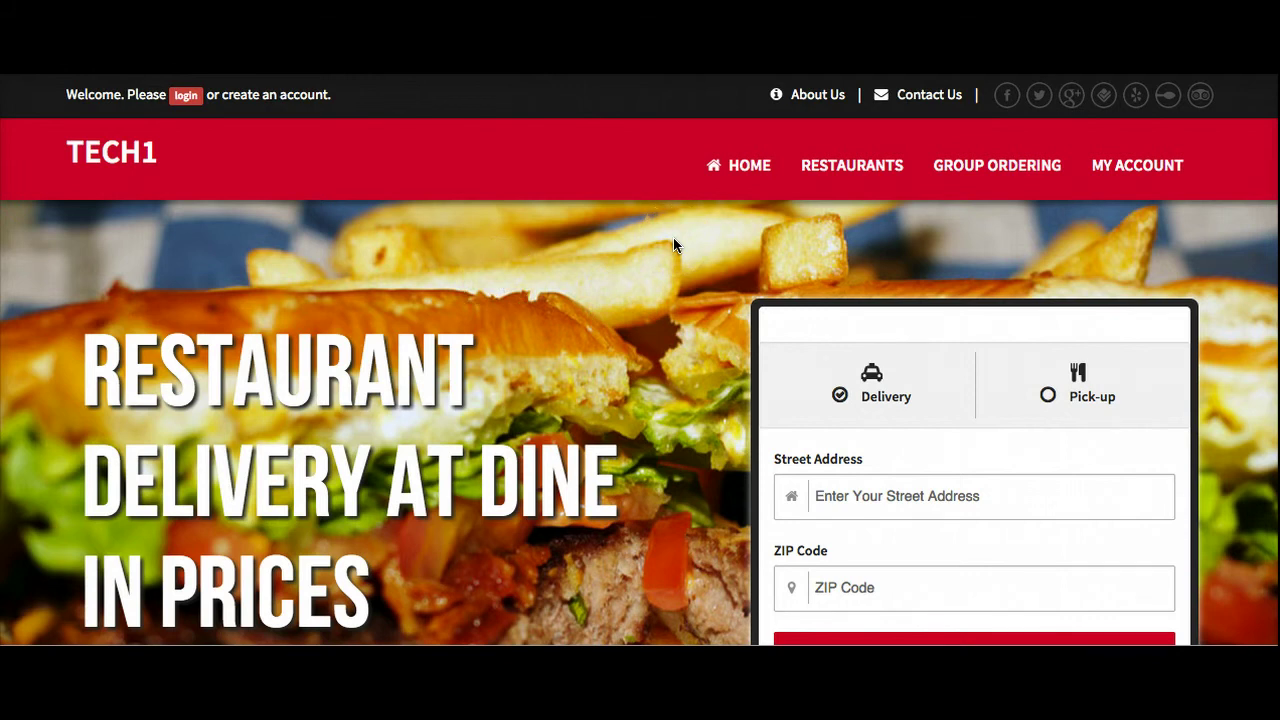
# Step: Browse Group Ordering and Home, toggle pick-up/delivery, then open the My Account home page
pyautogui.click(980, 168)
pyautogui.click(996, 172)
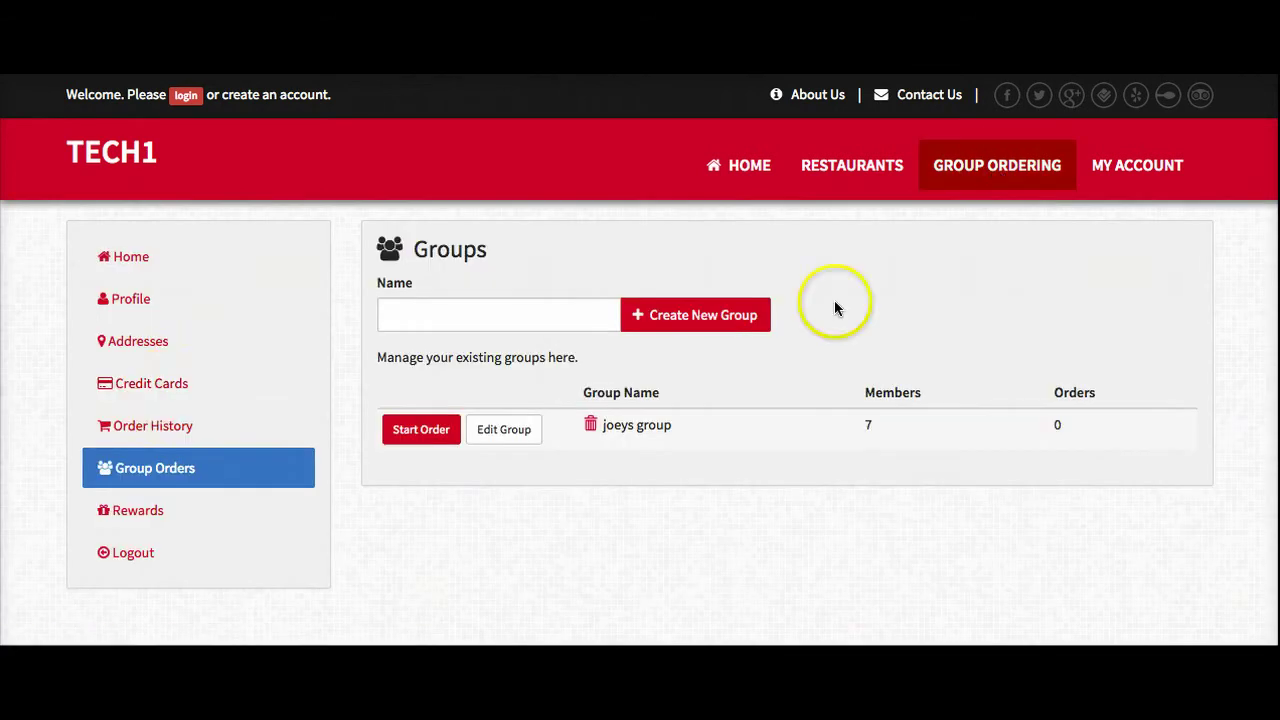
pyautogui.click(742, 165)
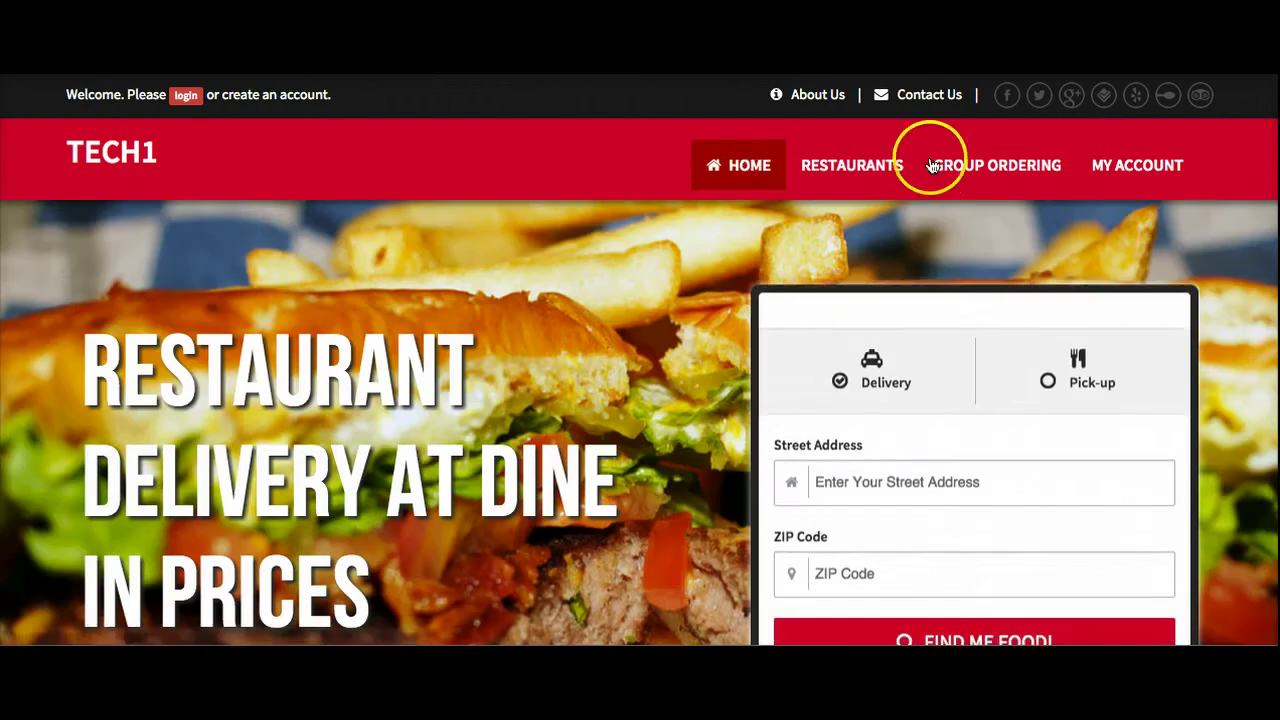
pyautogui.click(1050, 392)
pyautogui.click(843, 397)
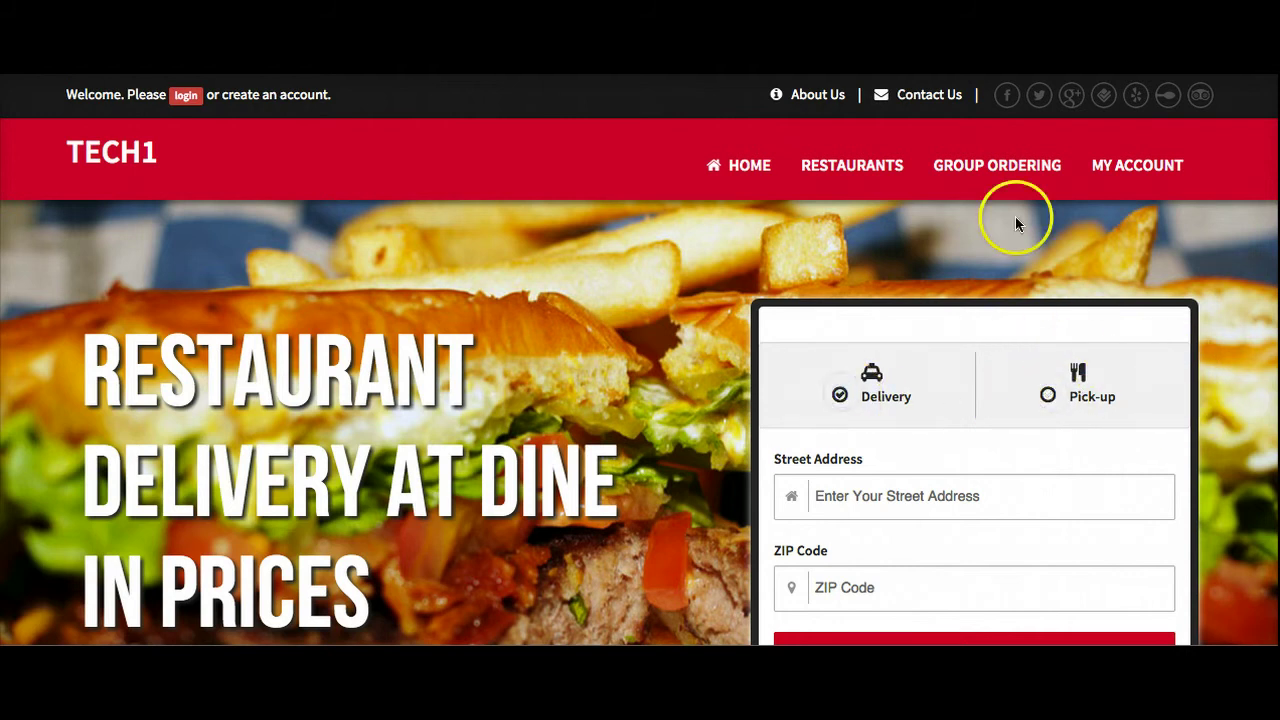
pyautogui.click(1117, 164)
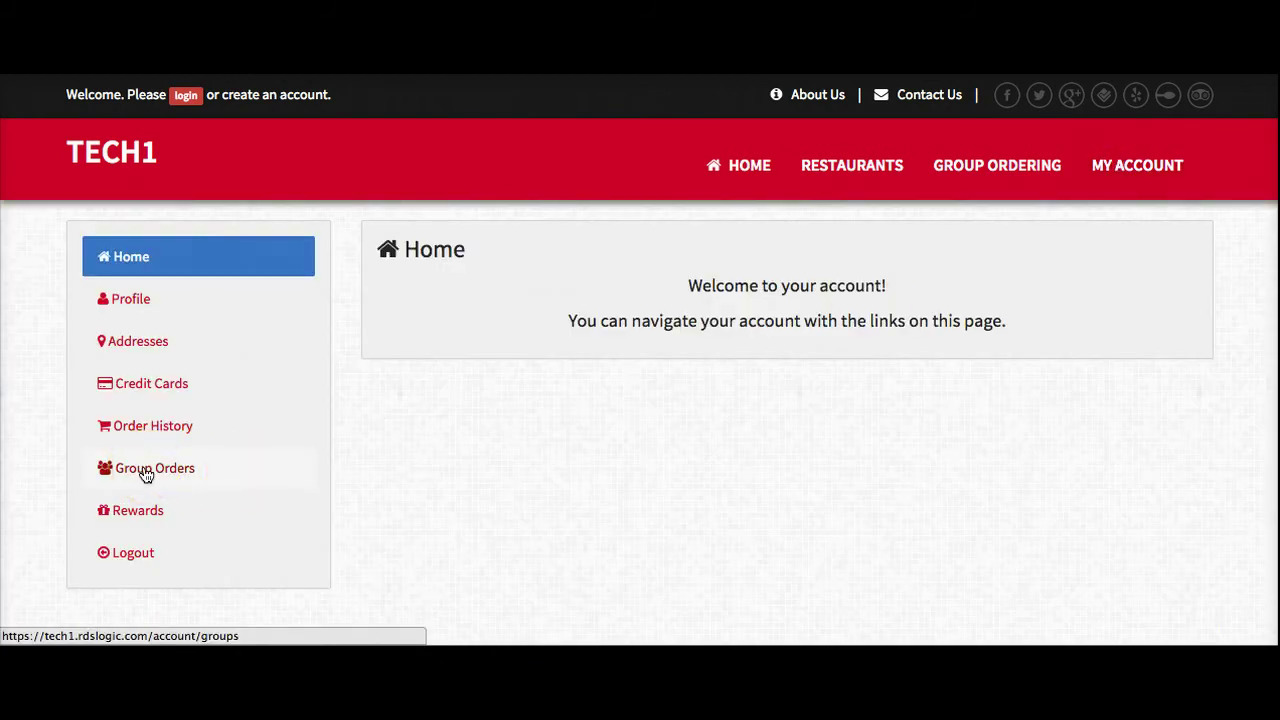
# Step: Create a new group named 'BT Test' from the Group Orders page
pyautogui.click(140, 472)
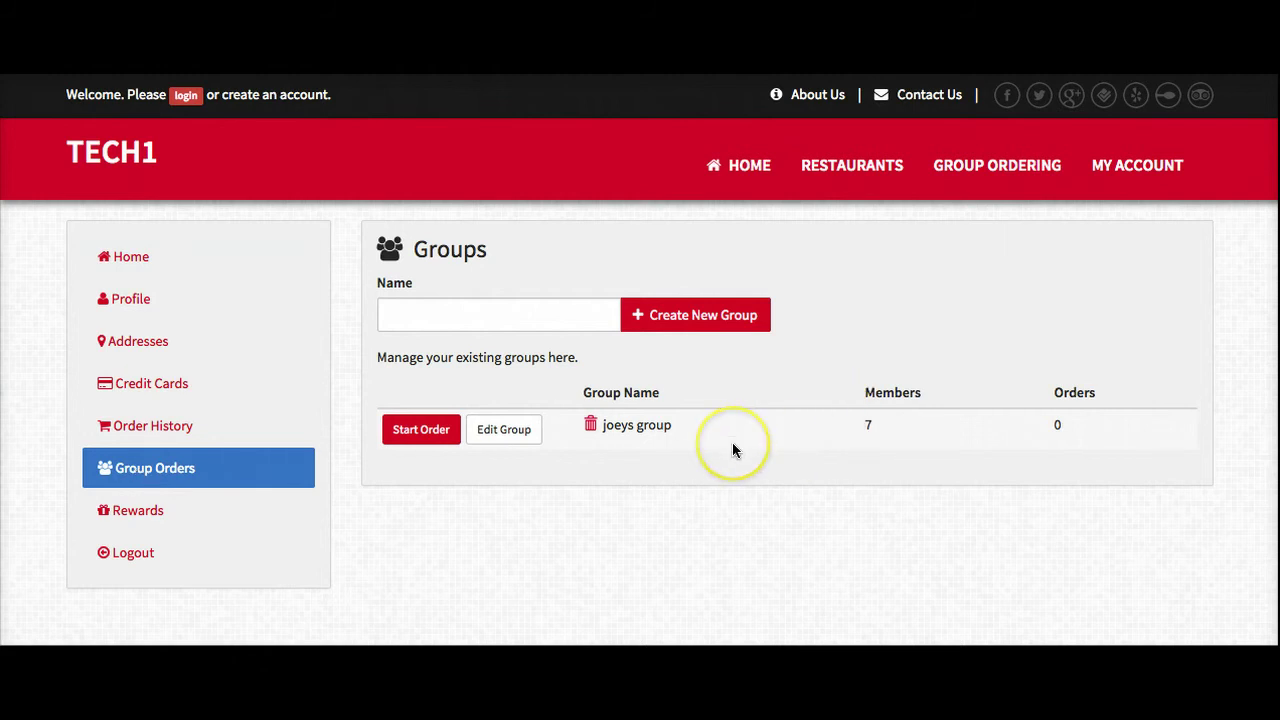
pyautogui.click(464, 315)
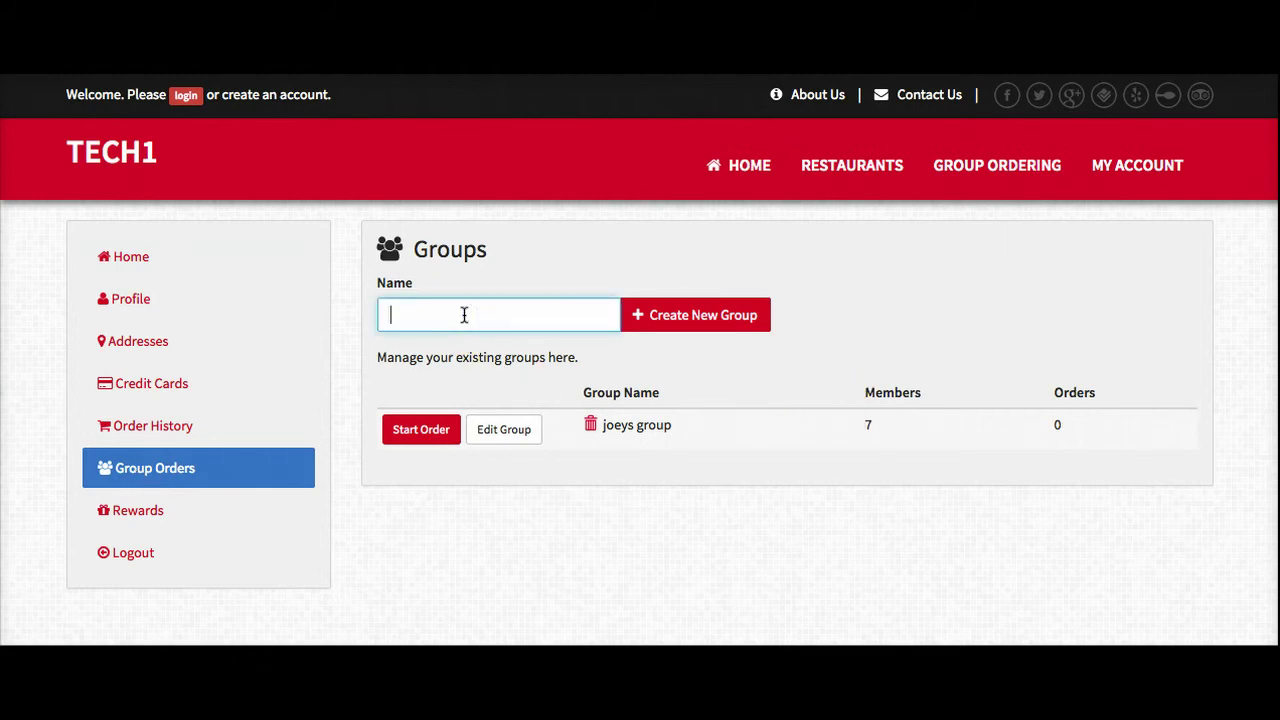
pyautogui.write('BT Test')
pyautogui.click(666, 314)
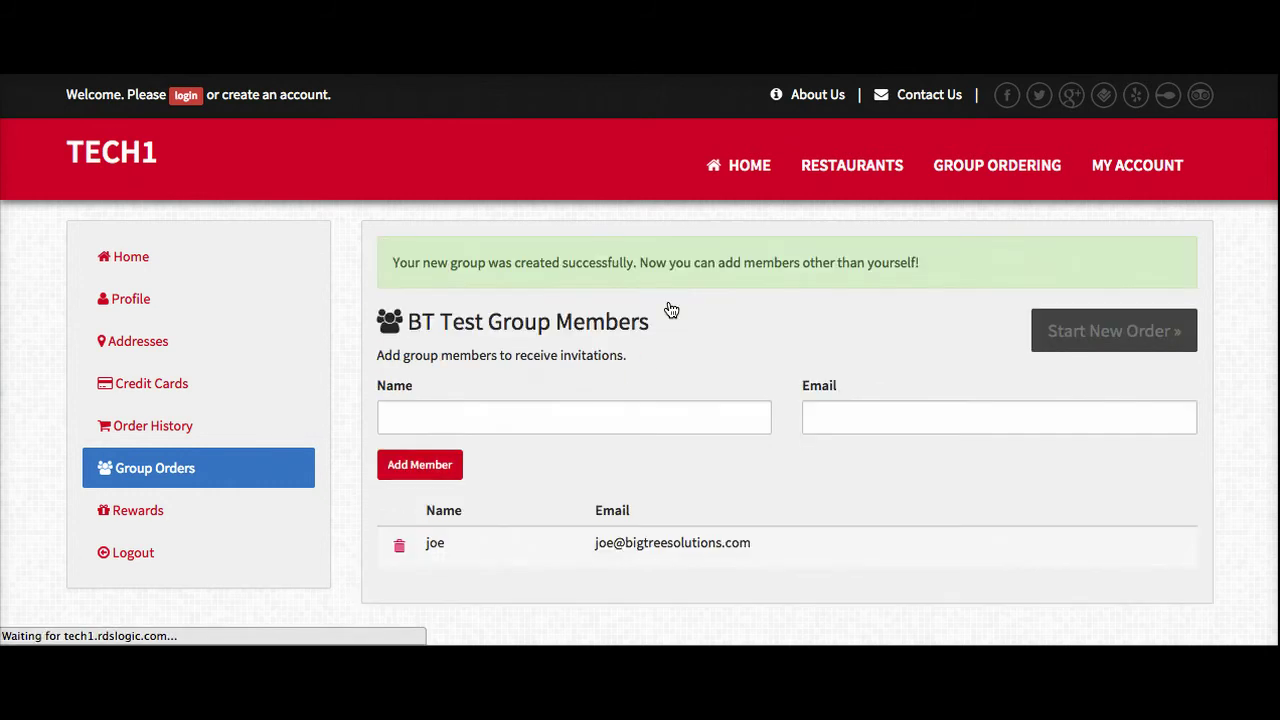
# Step: Add a member to BT Test using the suggested name and e-mail
pyautogui.click(608, 400)
pyautogui.write('Joe')
pyautogui.press('Down')
pyautogui.press('Return')
pyautogui.press('Tab')
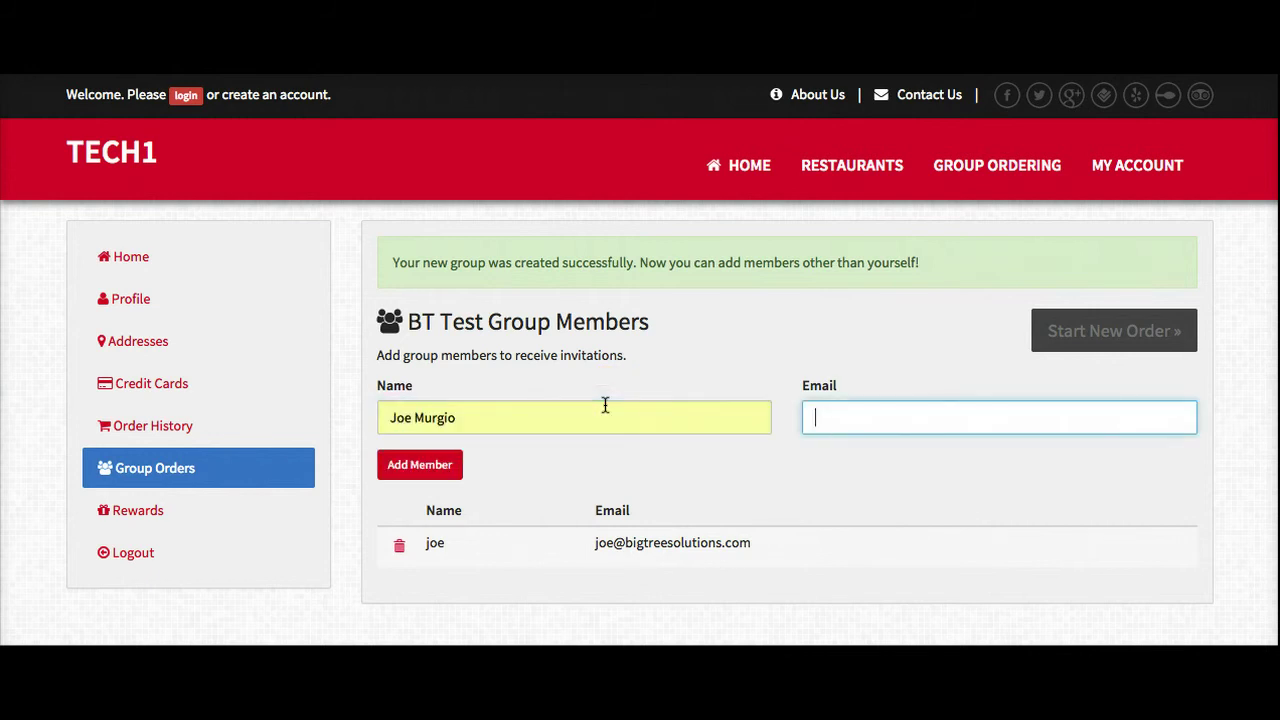
pyautogui.write('Jo')
pyautogui.press('Down')
pyautogui.press('Return')
pyautogui.press('Tab')
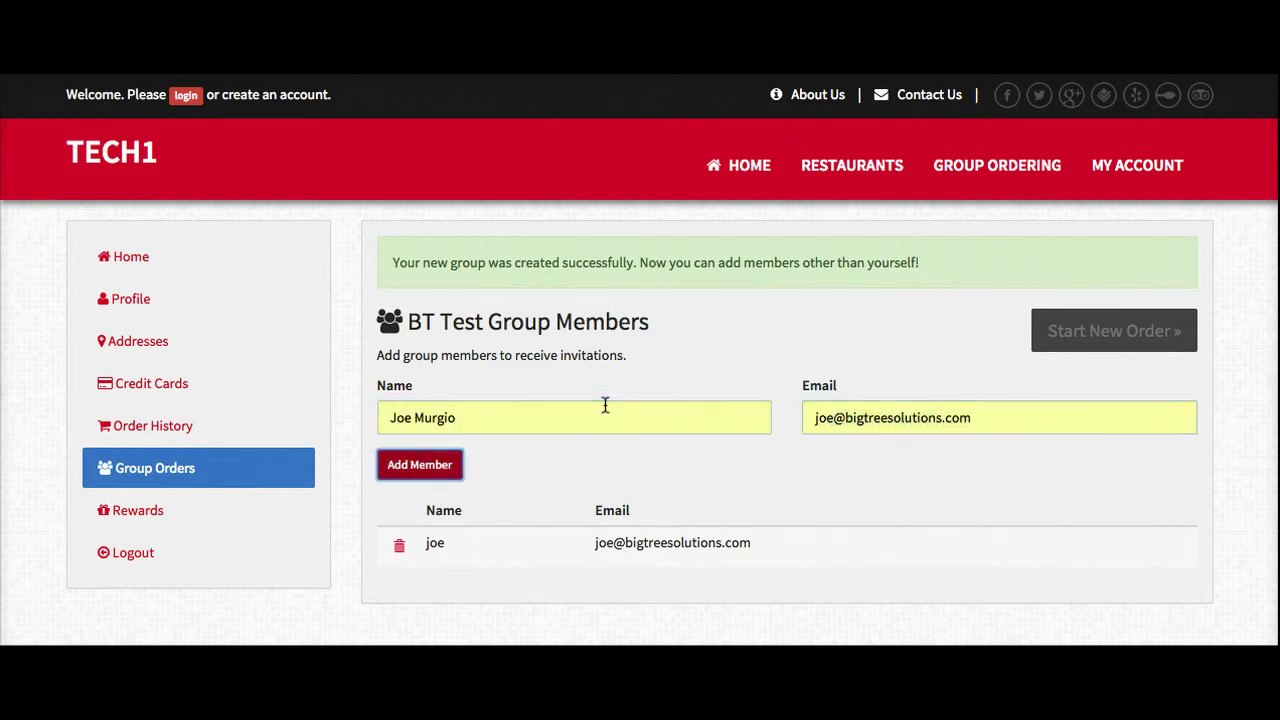
pyautogui.click(405, 462)
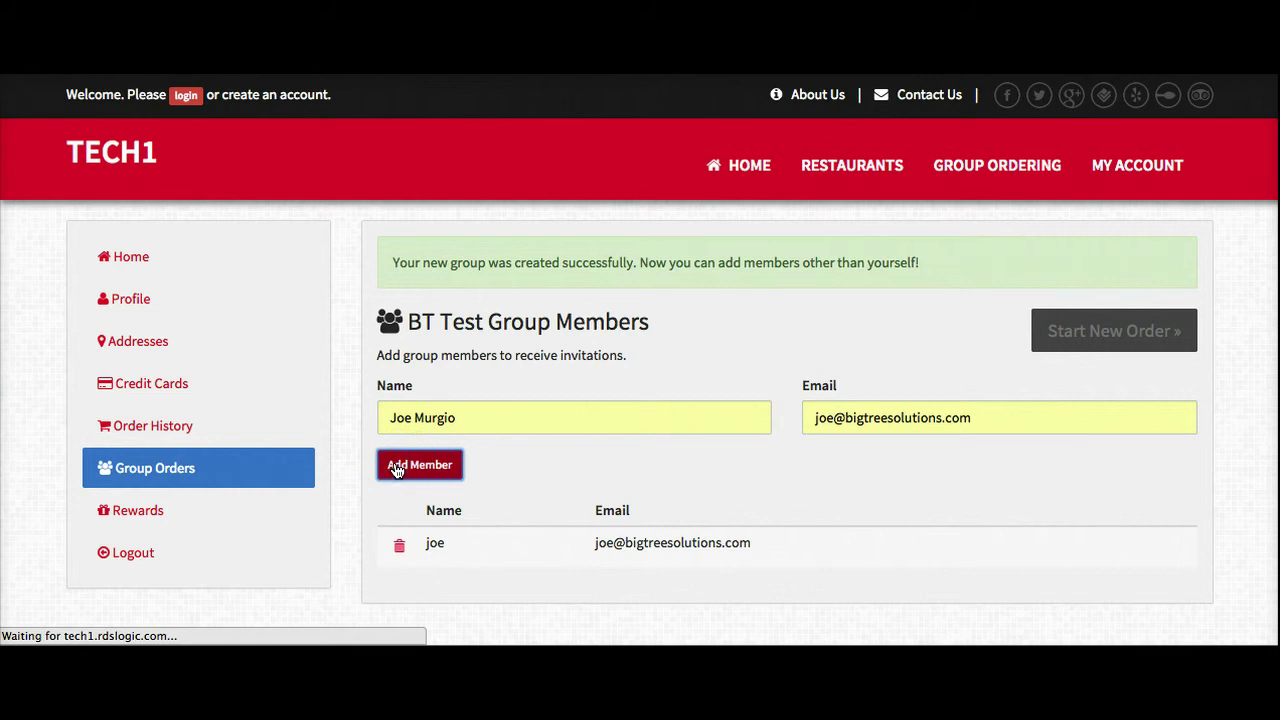
# Step: Delete the original duplicate member entry from the group
pyautogui.click(441, 362)
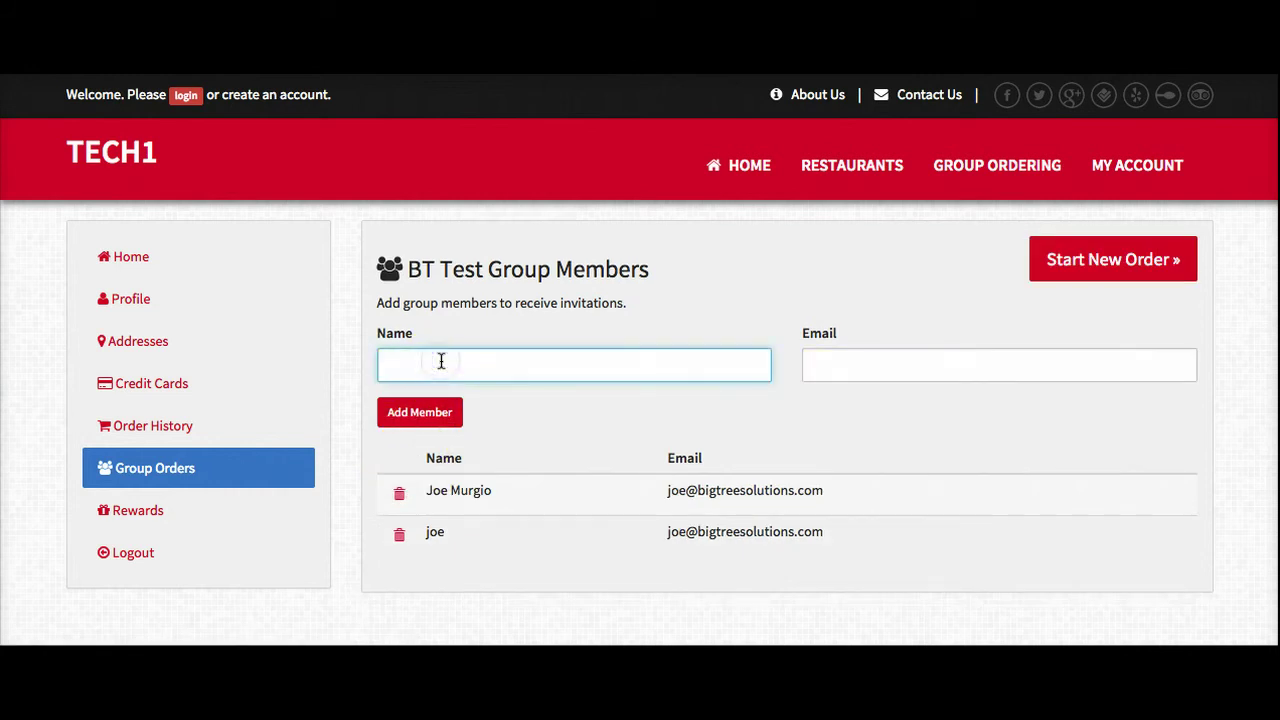
pyautogui.click(399, 534)
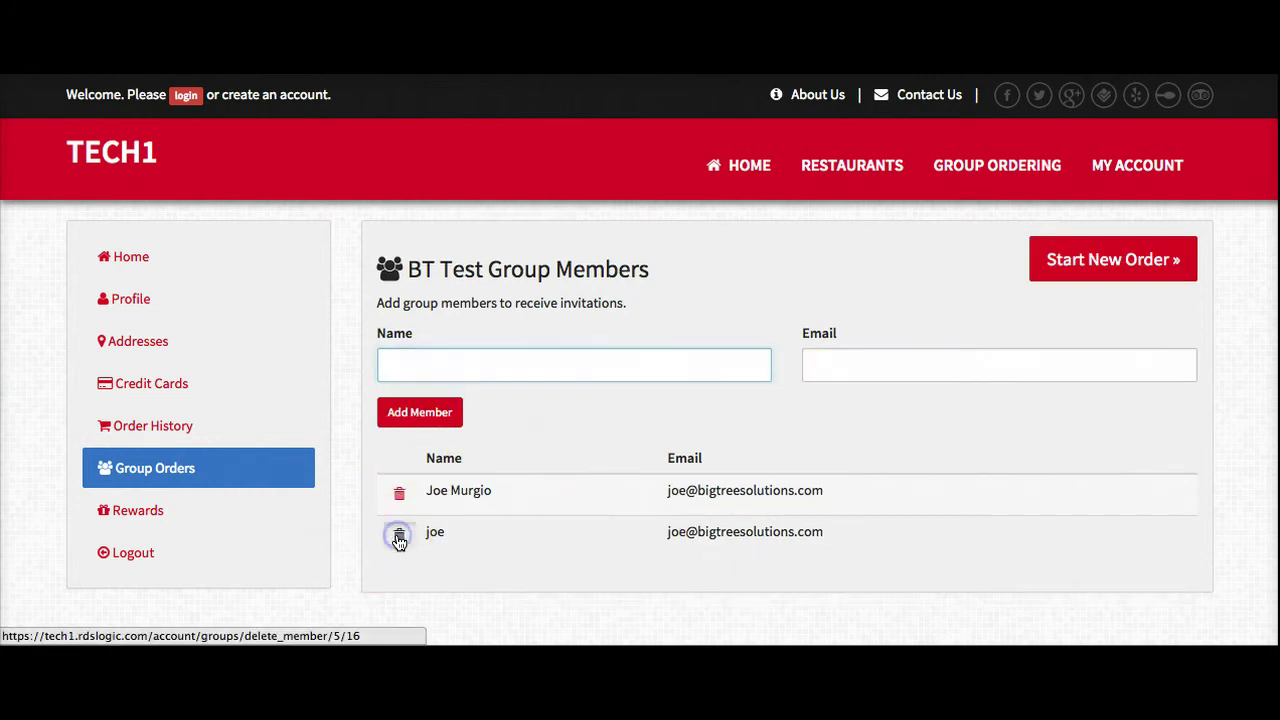
pyautogui.click(803, 238)
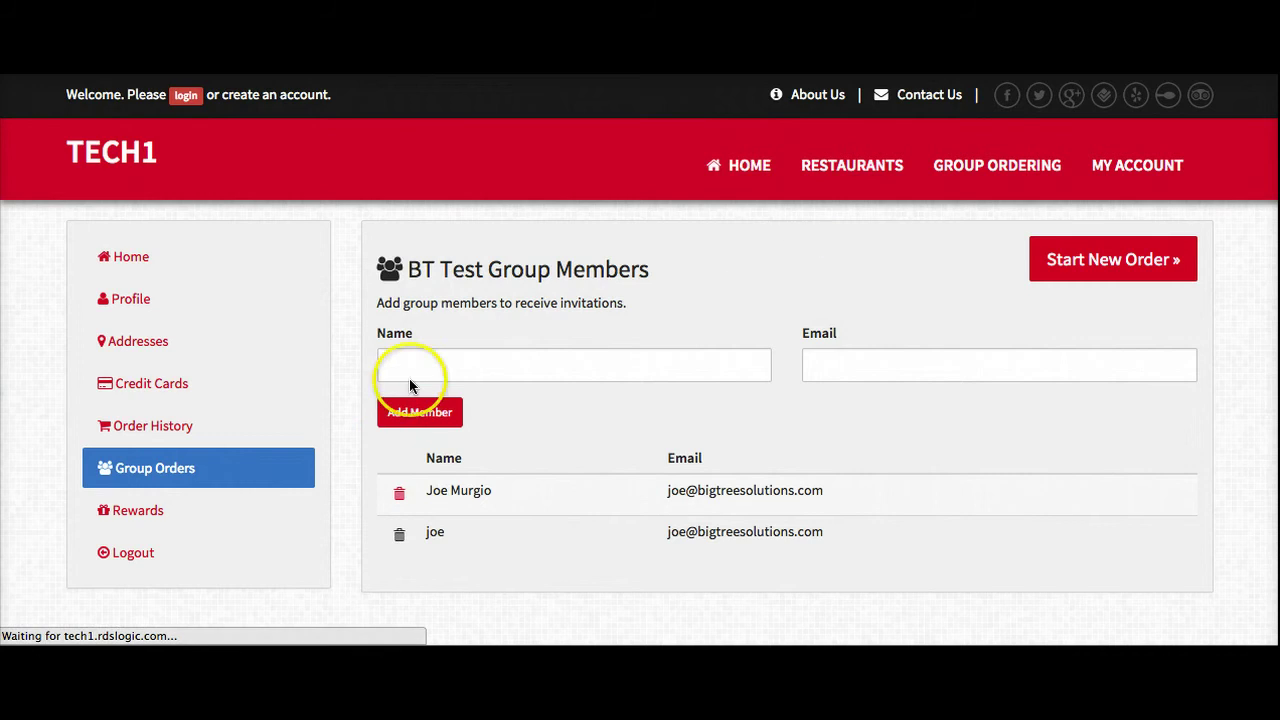
# Step: Add a second member with a typed name and suggested e-mail address
pyautogui.click(455, 369)
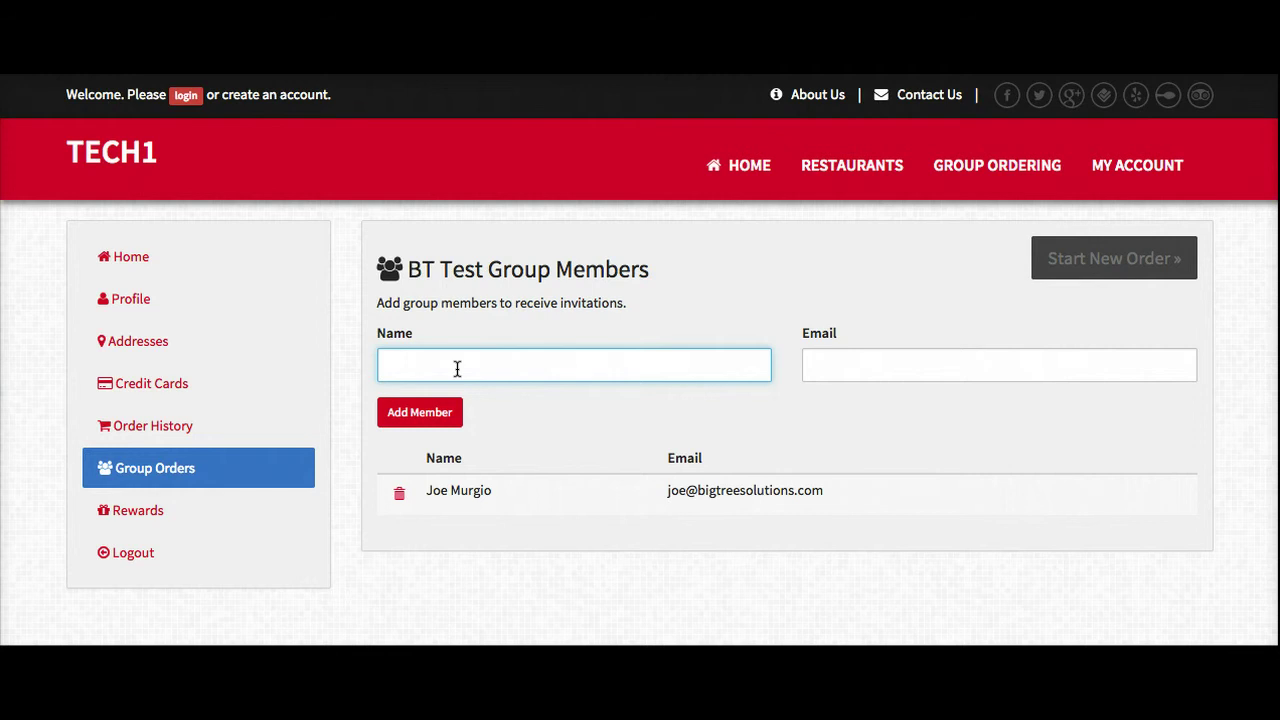
pyautogui.write('tim')
pyautogui.press('Escape')
pyautogui.press('Tab')
pyautogui.write('tim')
pyautogui.press('Down')
pyautogui.press('Return')
pyautogui.click(395, 410)
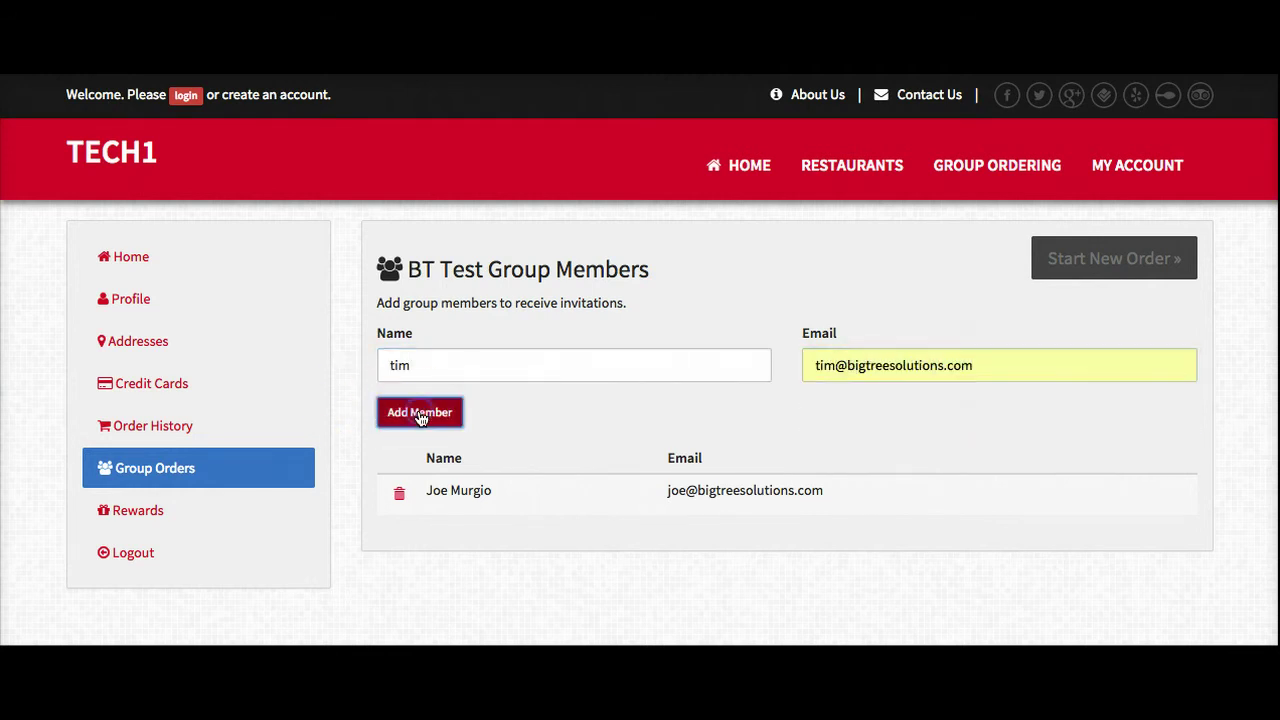
# Step: Add a third member, correcting the typed name and picking the suggested e-mail
pyautogui.click(432, 368)
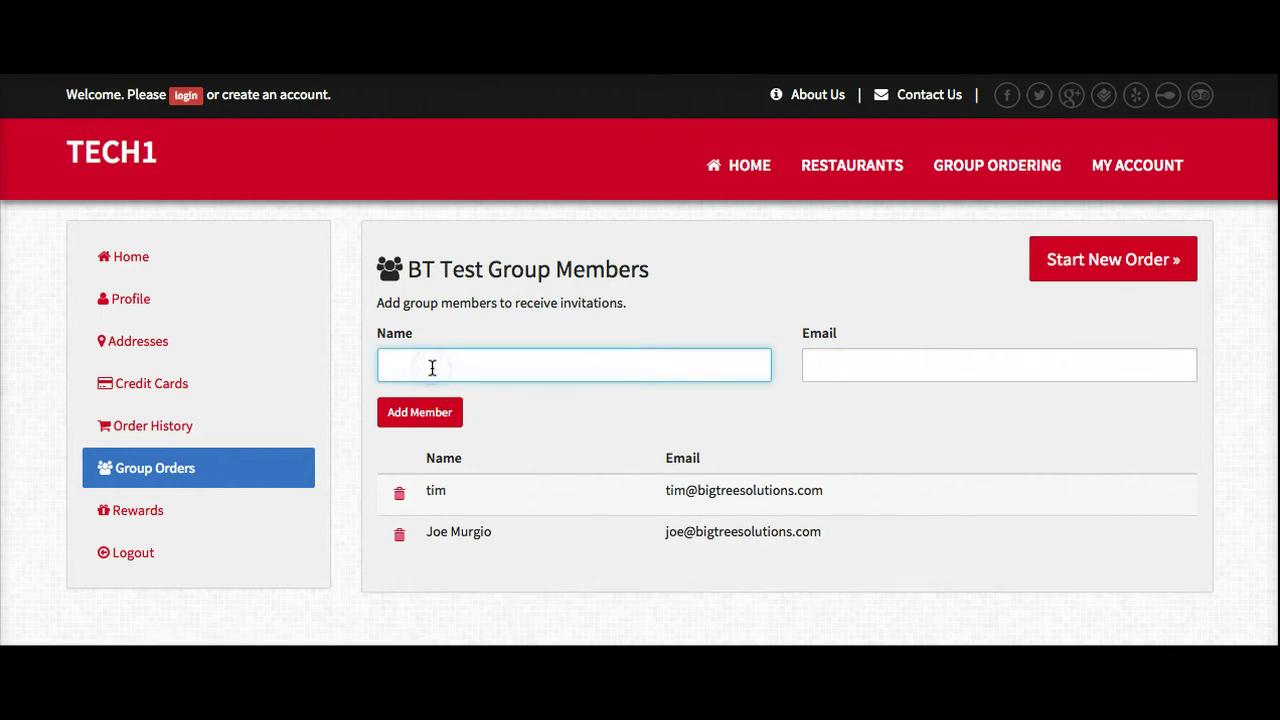
pyautogui.write('med')
pyautogui.press('BackSpace')
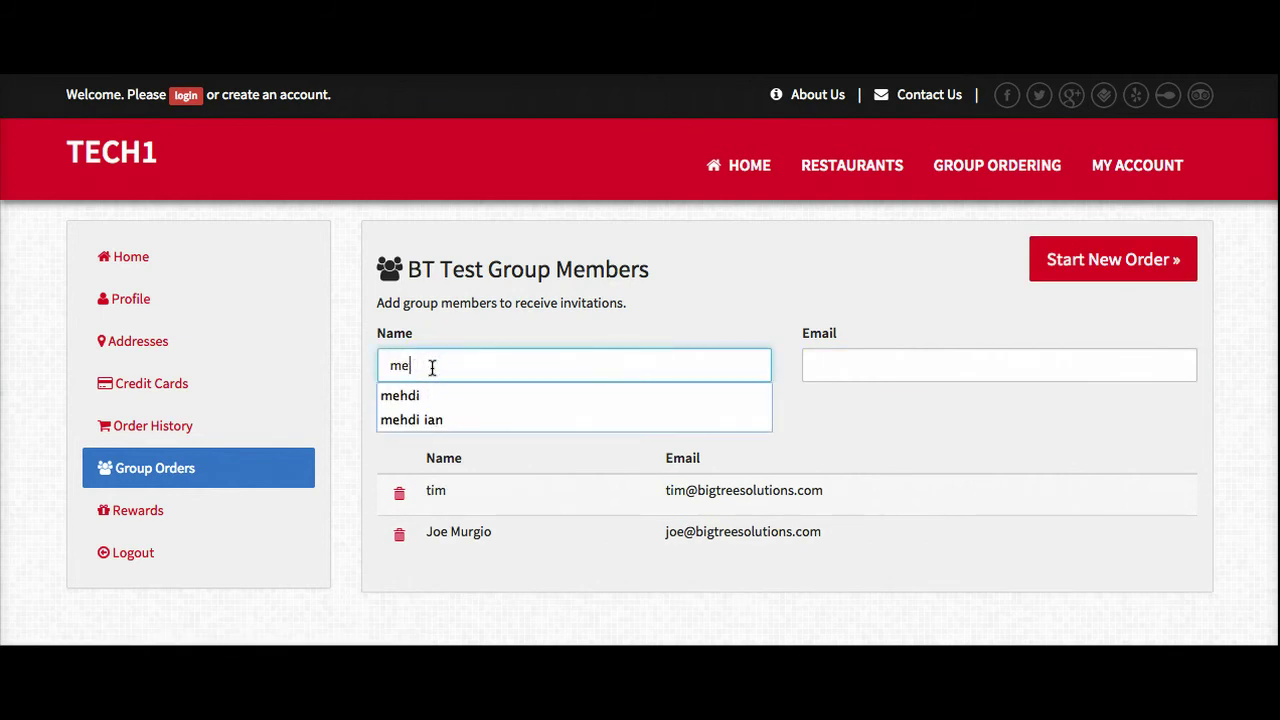
pyautogui.press('Down')
pyautogui.press('Return')
pyautogui.press('Tab')
pyautogui.write('m')
pyautogui.press('Down')
pyautogui.press('Return')
pyautogui.press('Tab')
pyautogui.press('Return')
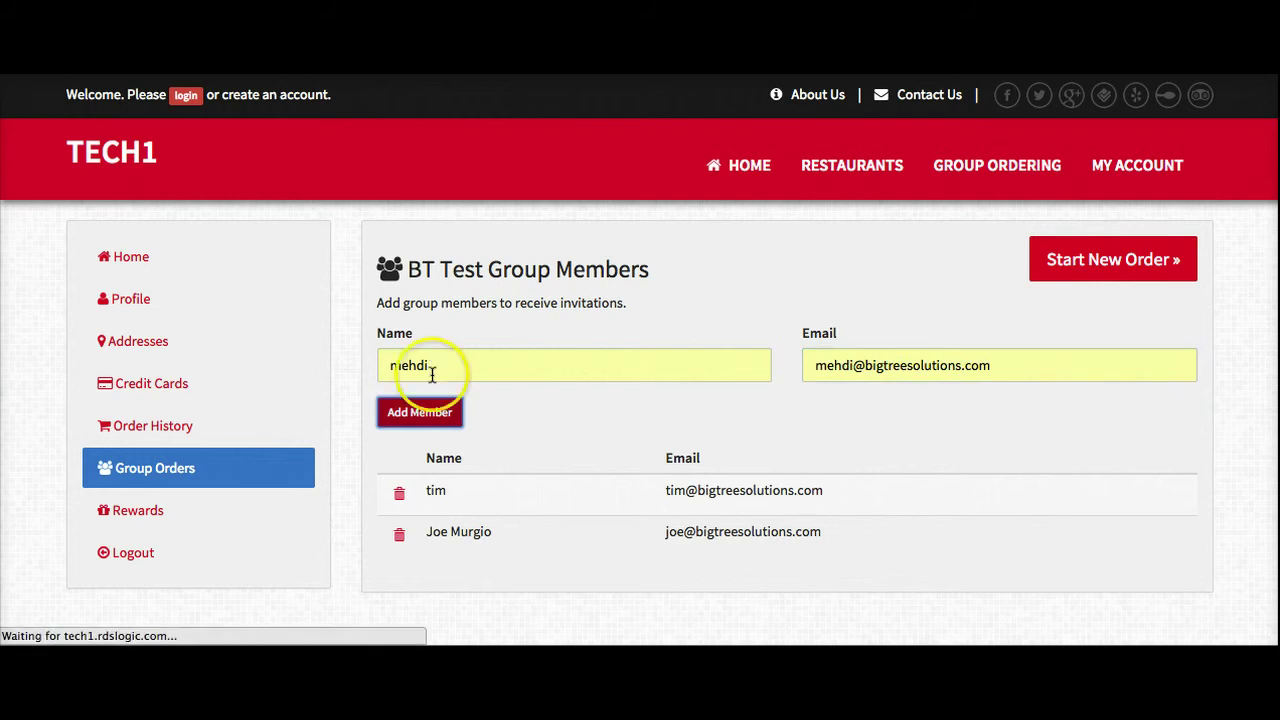
# Step: Add a fourth member with the suggested name and e-mail
pyautogui.click(435, 357)
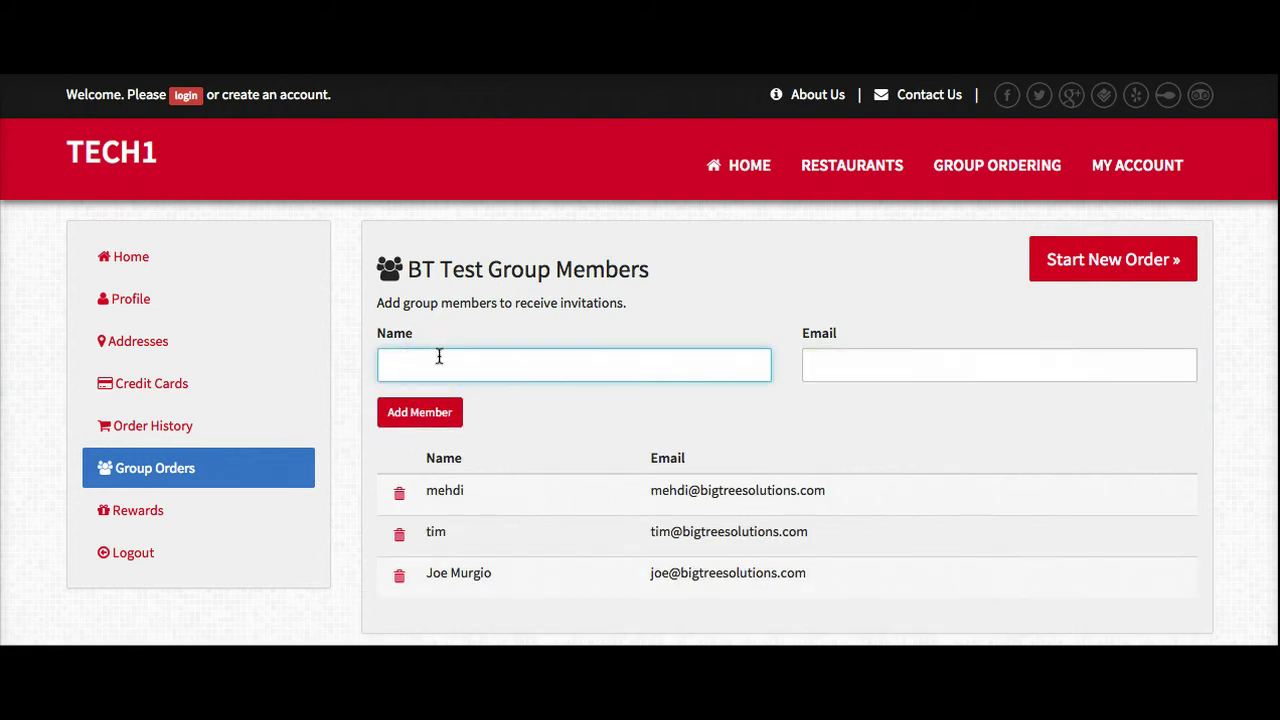
pyautogui.write('kh')
pyautogui.press('Down')
pyautogui.press('Return')
pyautogui.press('Tab')
pyautogui.write('kh')
pyautogui.press('Down')
pyautogui.press('Return')
pyautogui.click(405, 417)
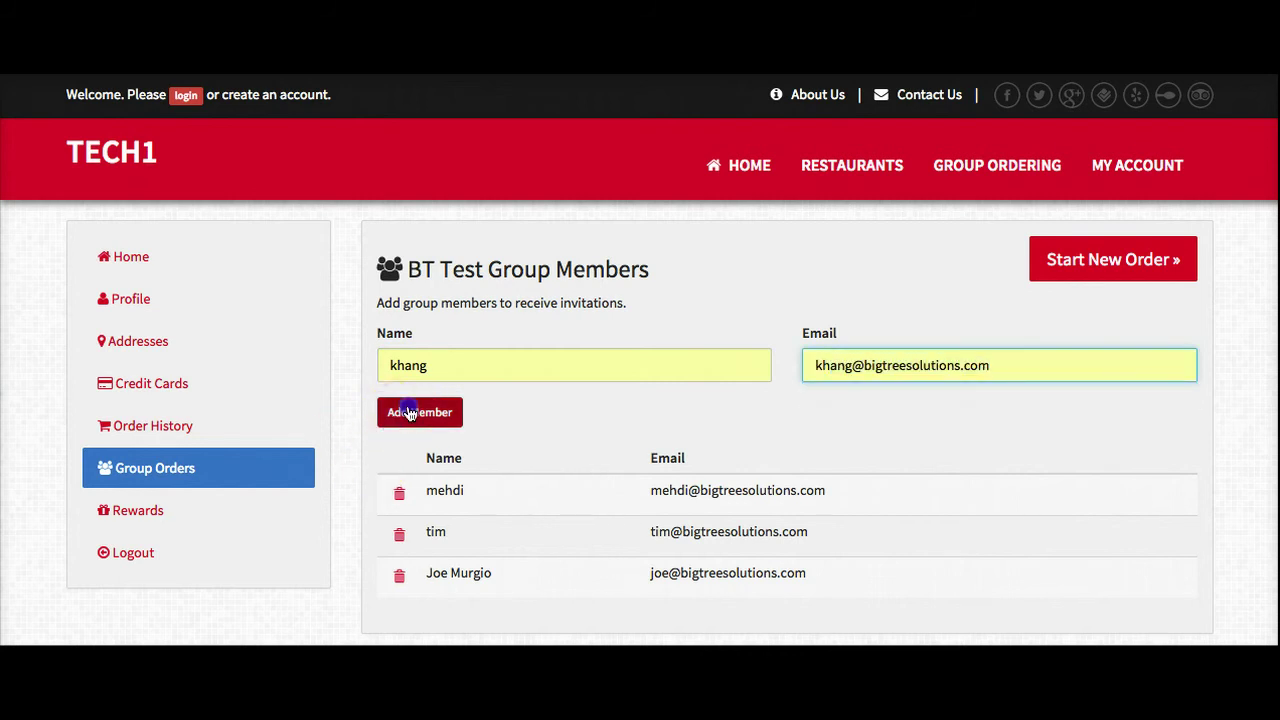
# Step: Add the fifth member with a typed name and suggested e-mail
pyautogui.click(451, 365)
pyautogui.write('brian')
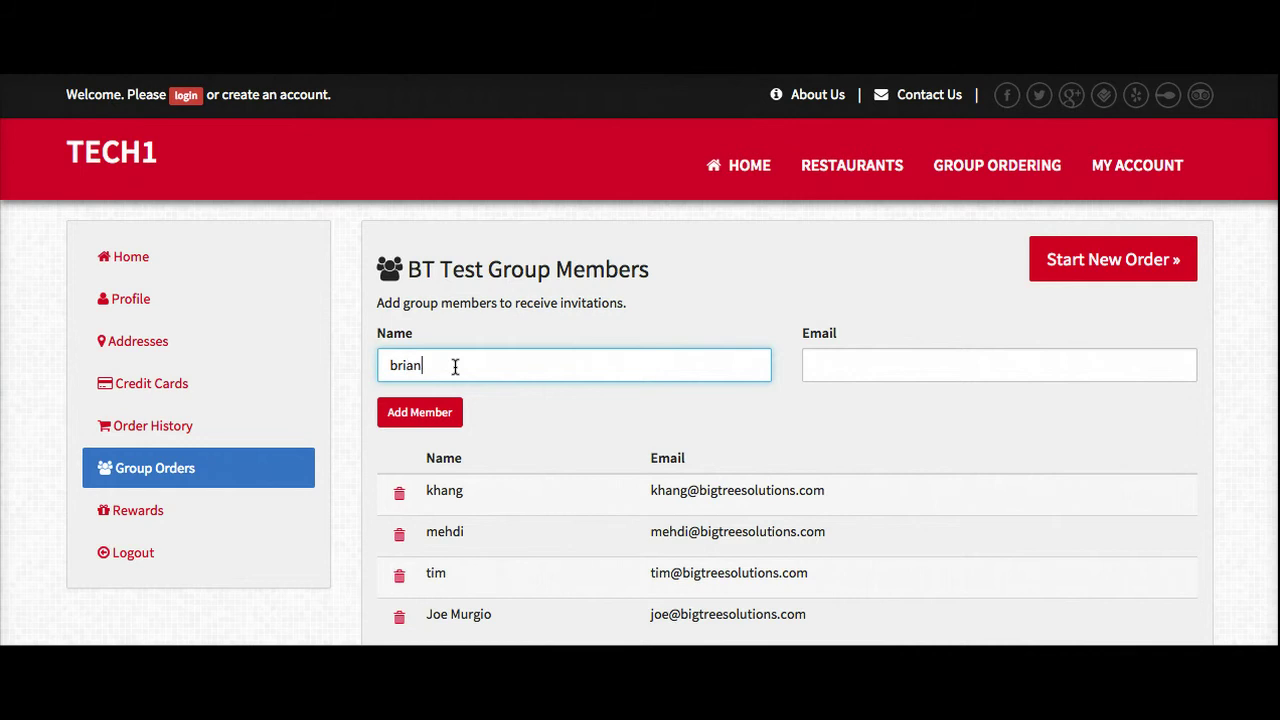
pyautogui.press('Tab')
pyautogui.write('b')
pyautogui.press('Down')
pyautogui.press('Return')
pyautogui.click(402, 413)
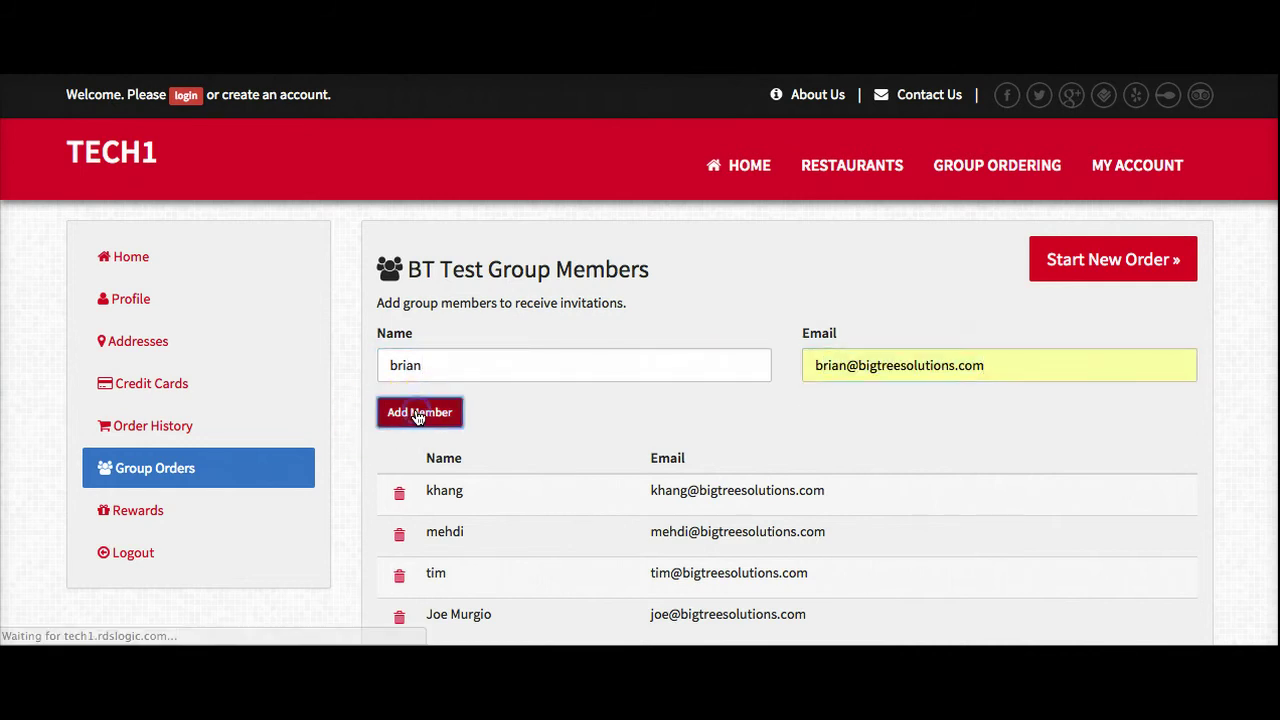
pyautogui.scroll(-5, 700, 420)
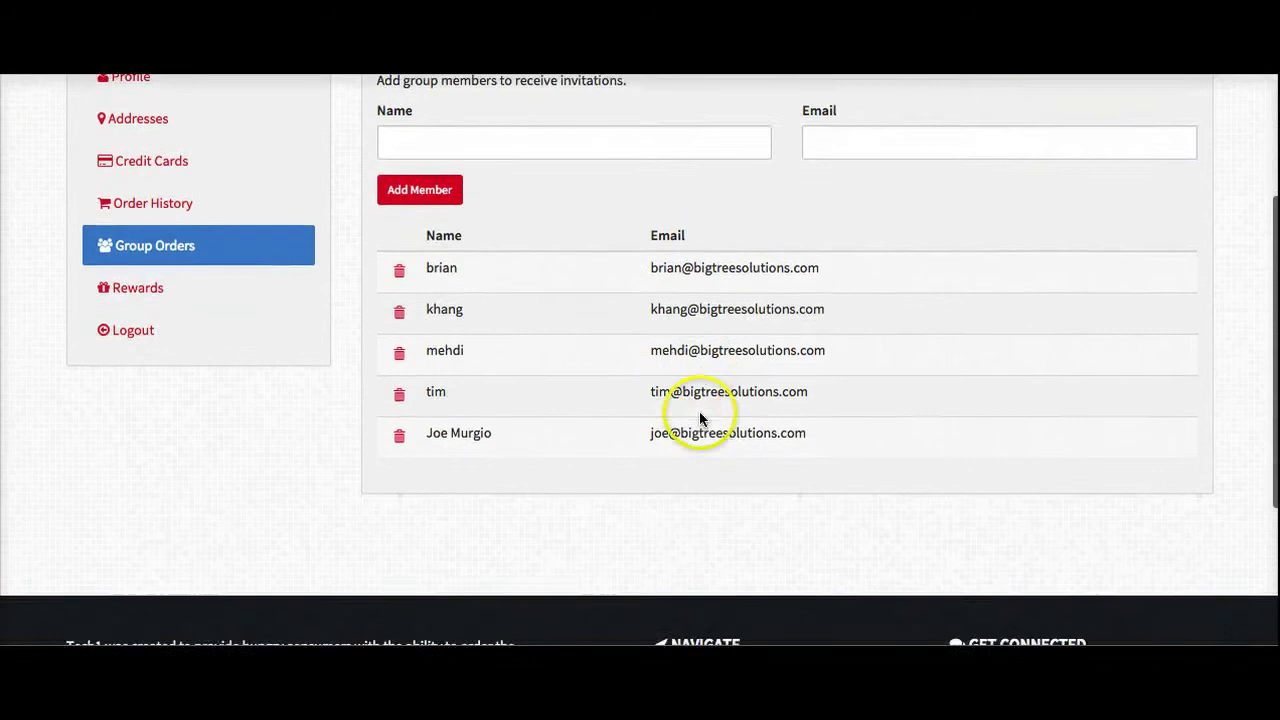
pyautogui.scroll(4, 640, 358)
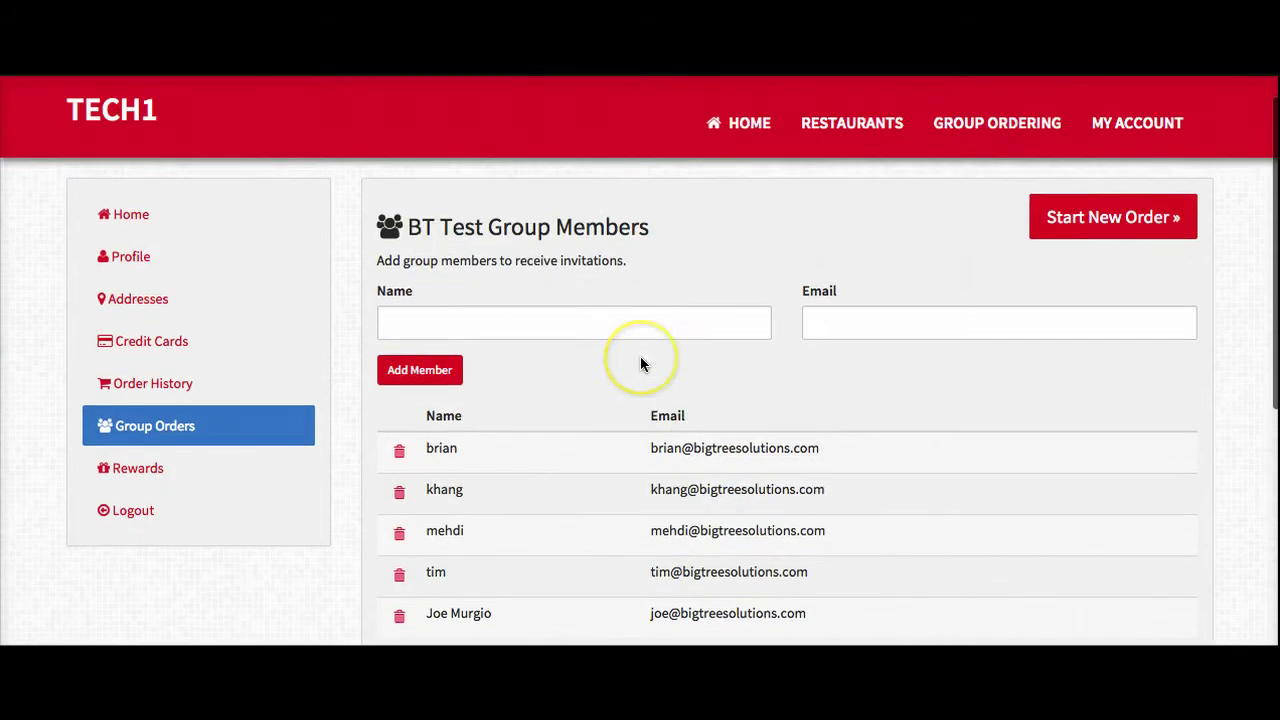
# Step: Start a new BT Test order inviting four members, excluding the first member
pyautogui.click(1110, 224)
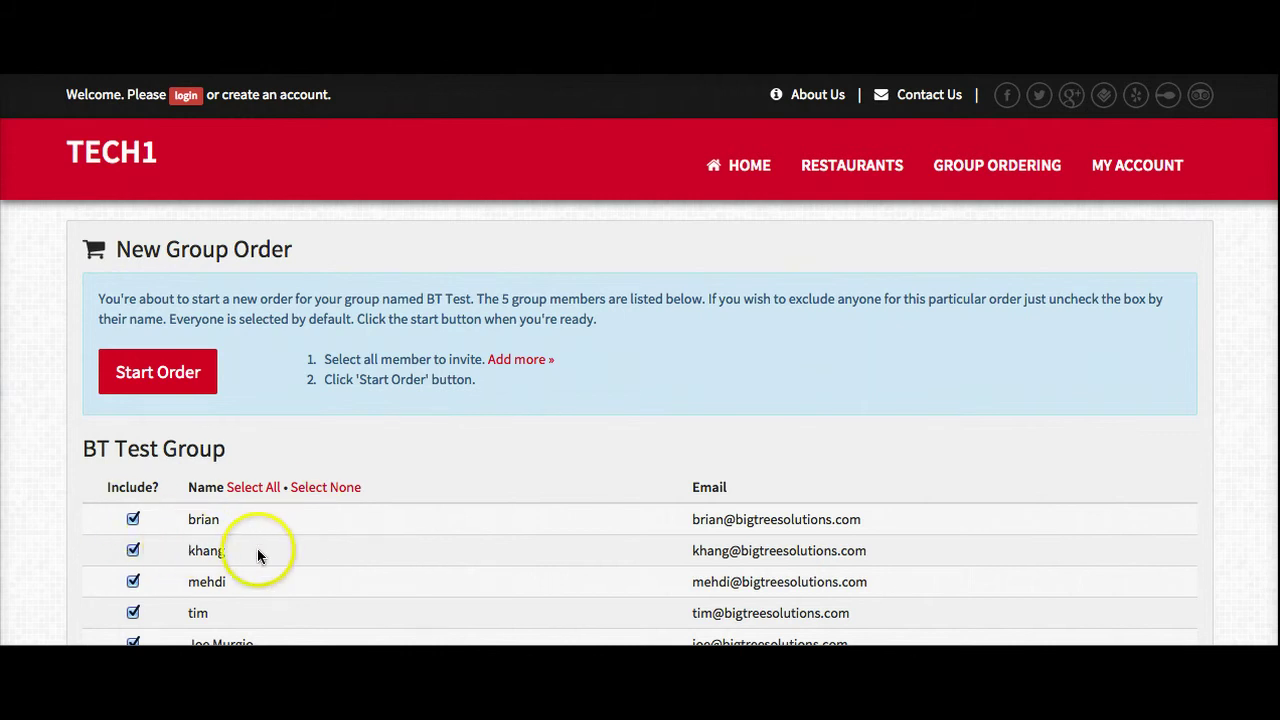
pyautogui.scroll(-3, 257, 548)
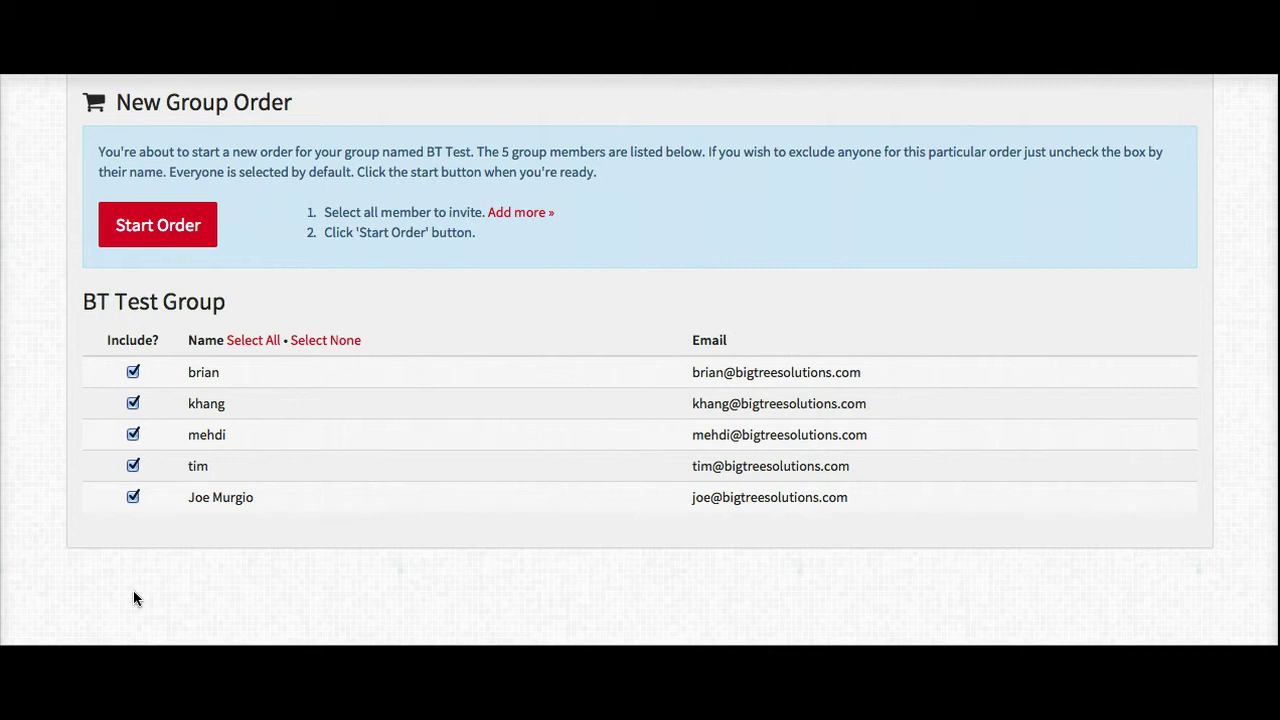
pyautogui.click(133, 372)
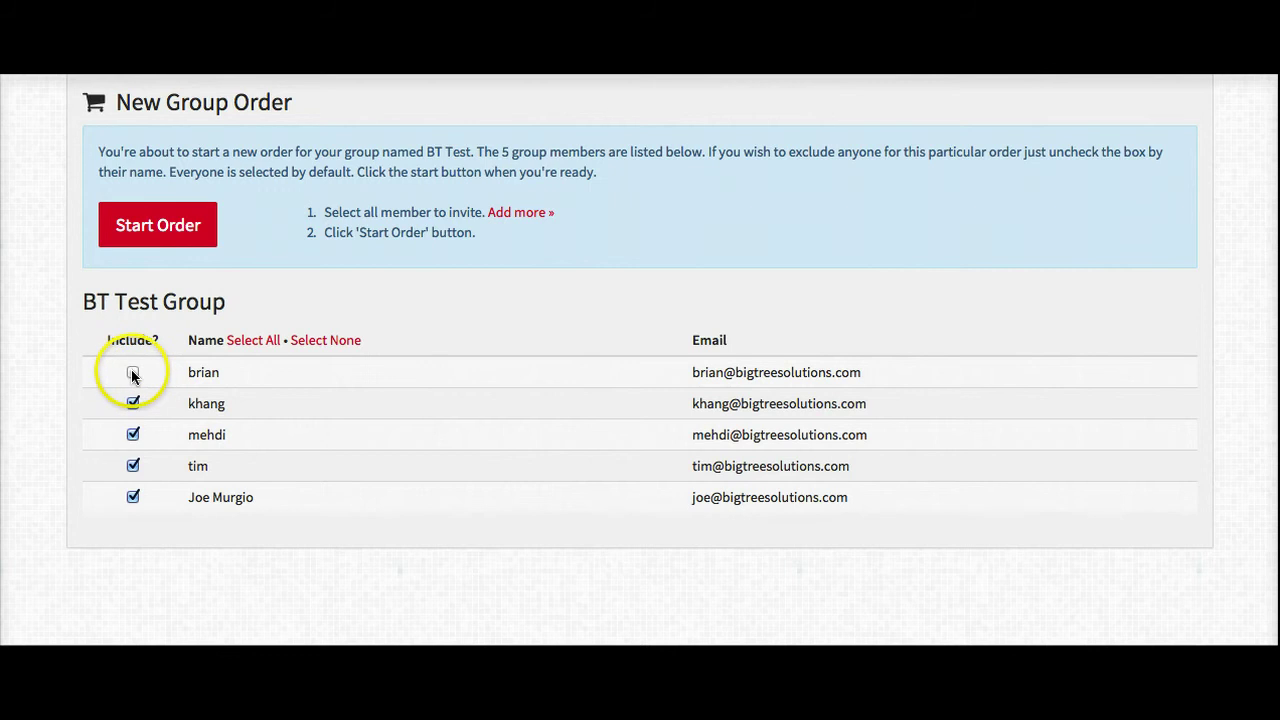
pyautogui.click(266, 344)
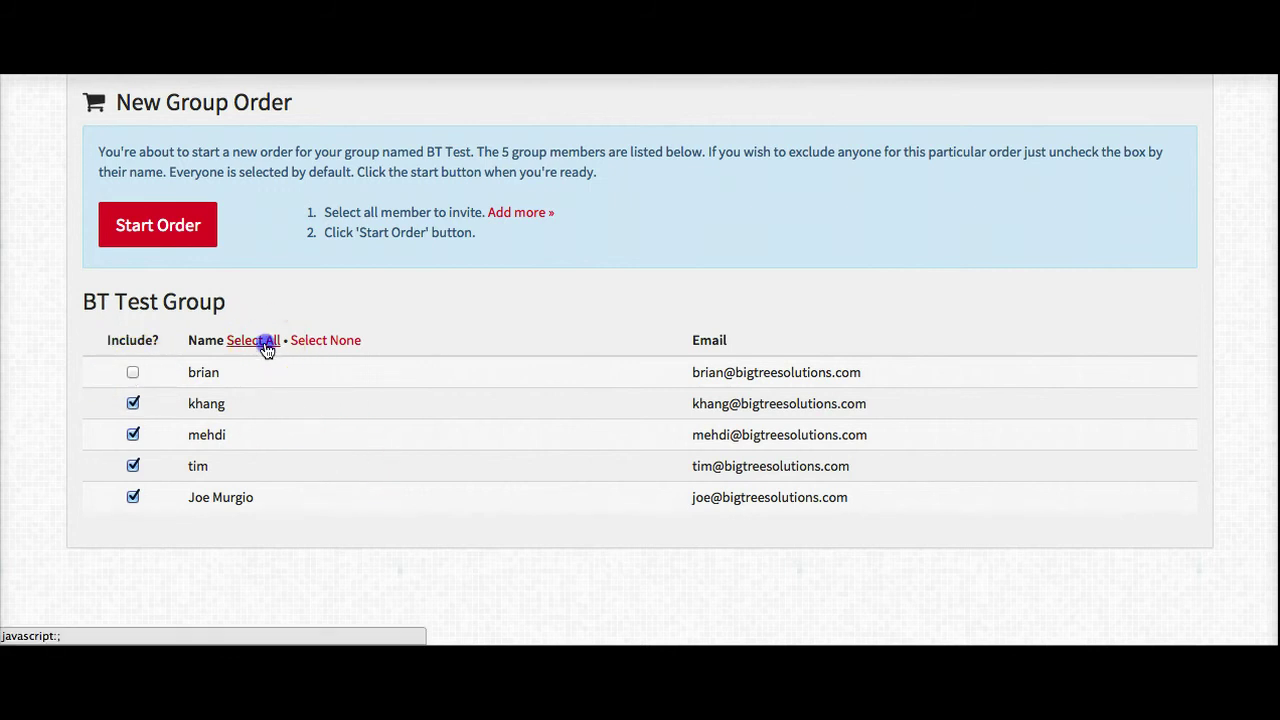
pyautogui.click(300, 340)
pyautogui.click(257, 340)
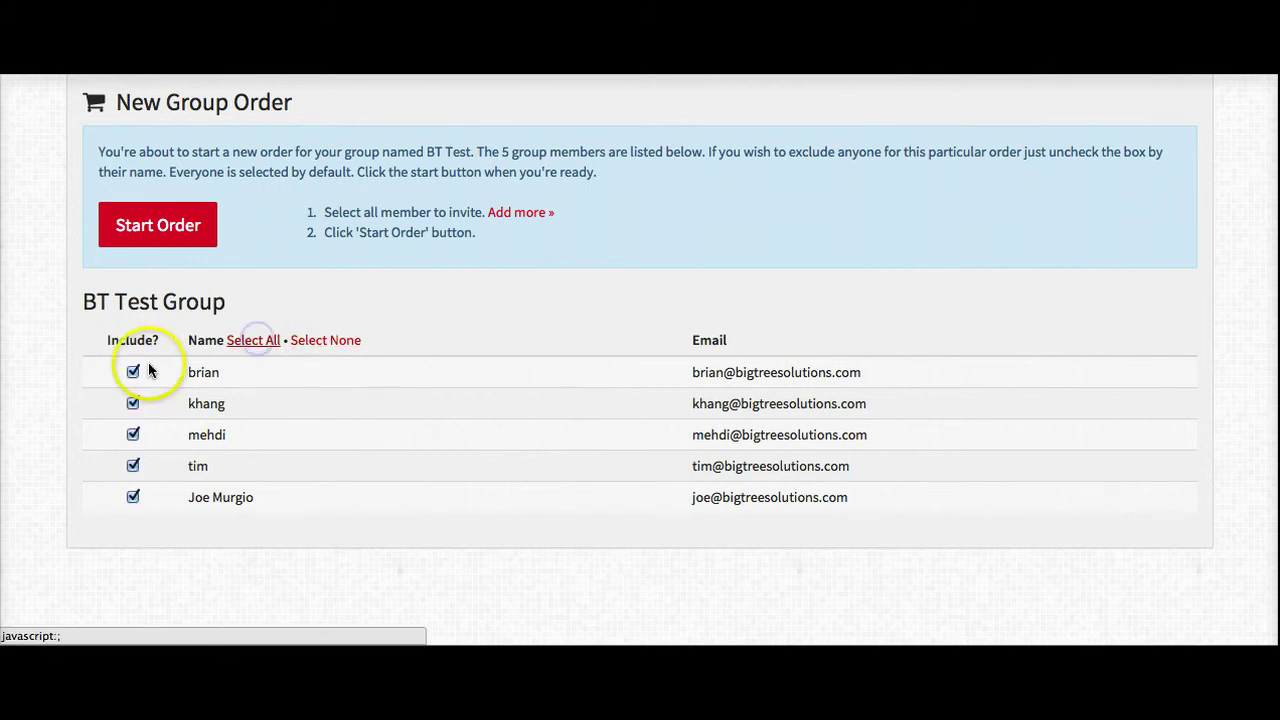
pyautogui.click(134, 372)
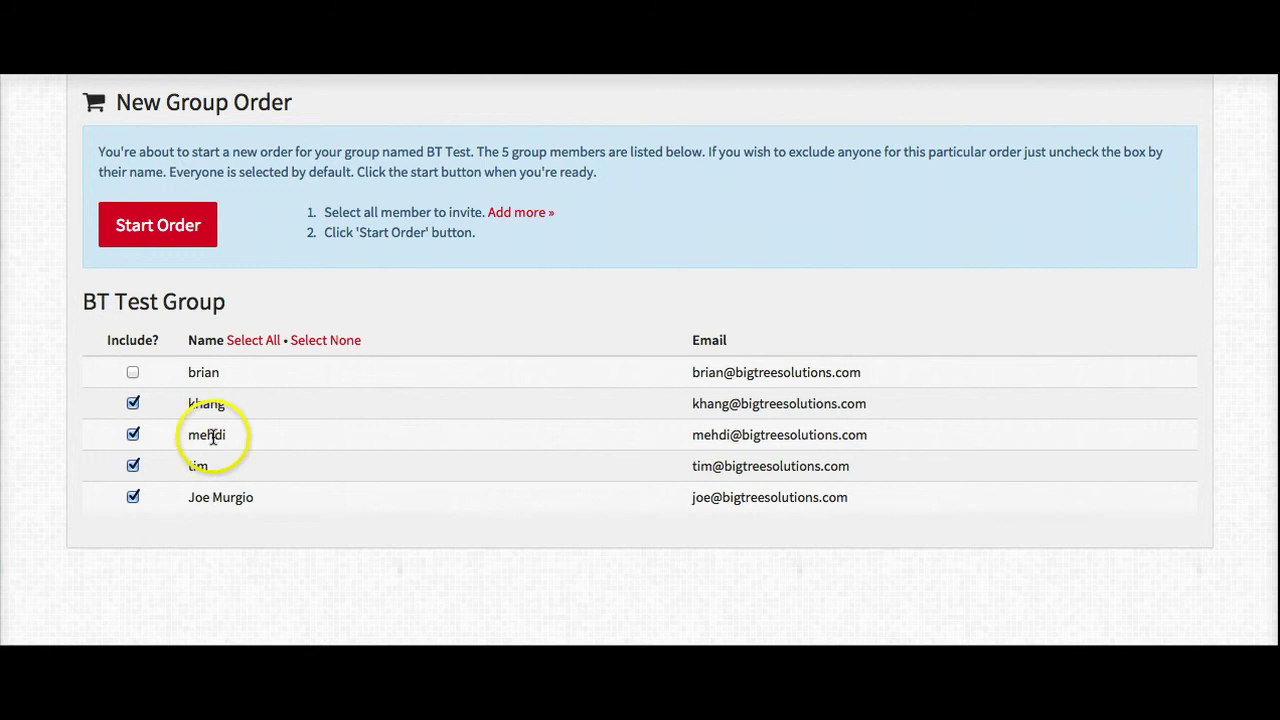
pyautogui.click(172, 231)
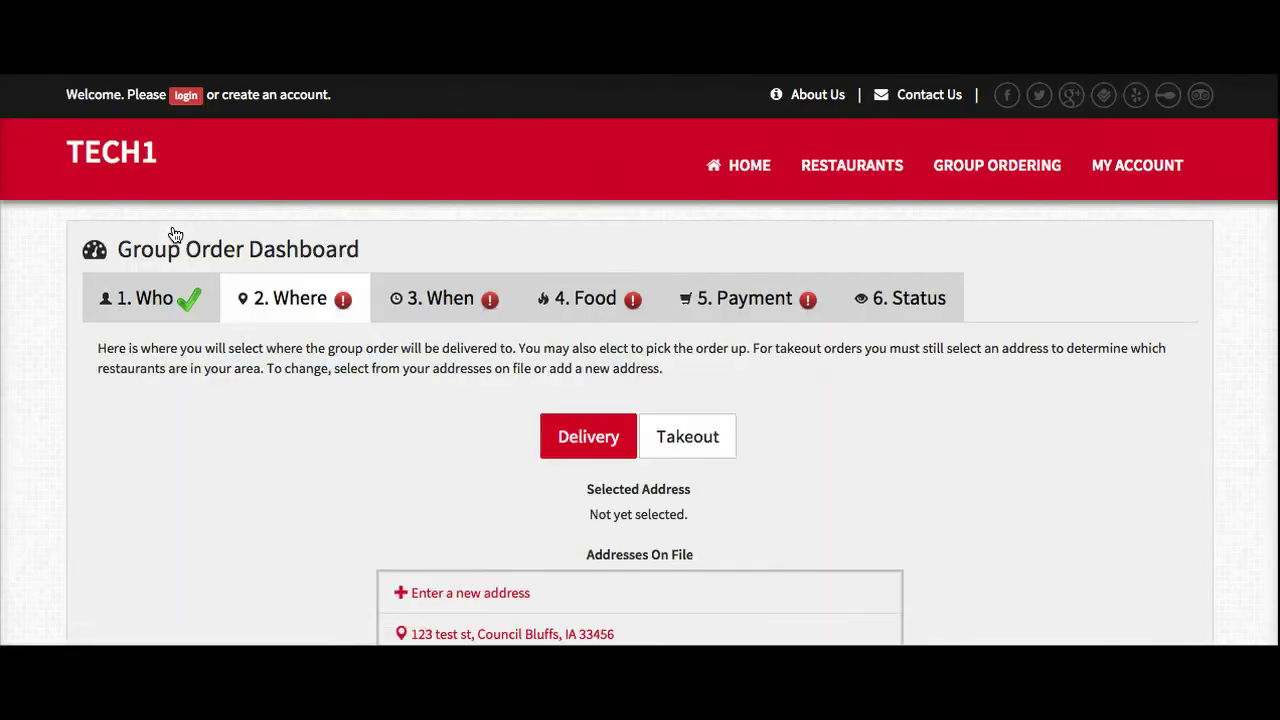
pyautogui.scroll(-3, 250, 362)
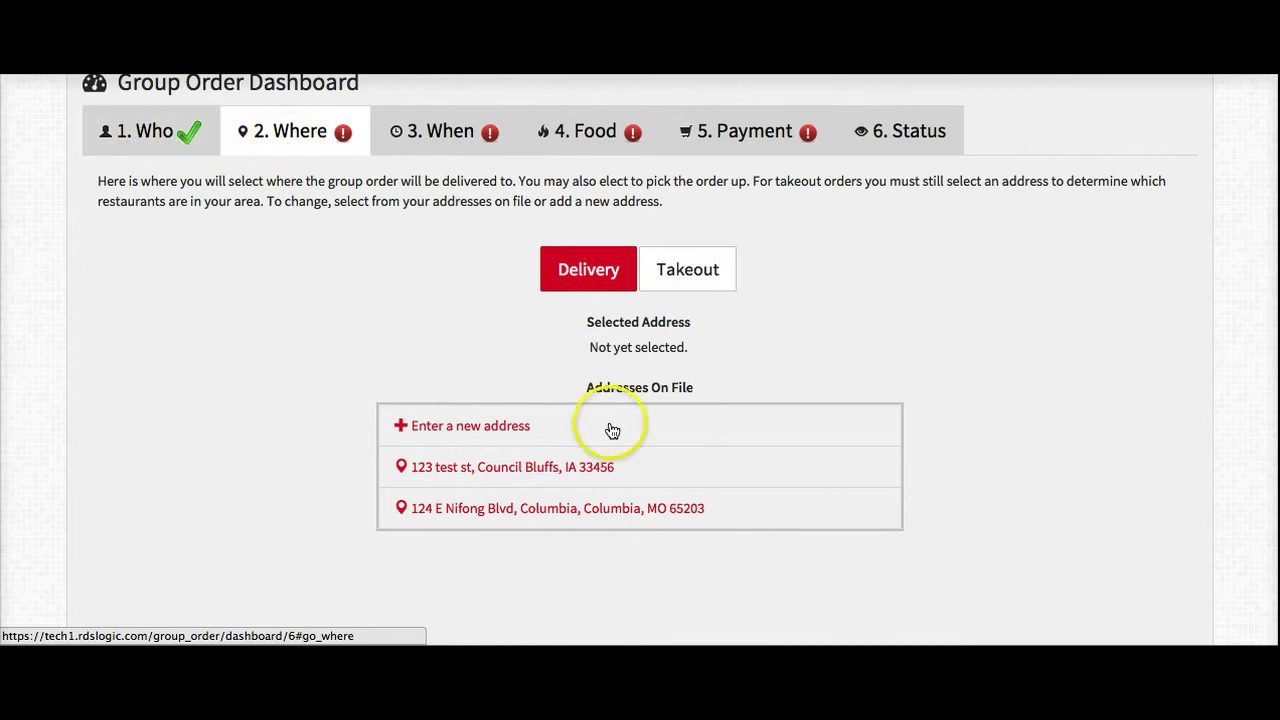
pyautogui.click(526, 508)
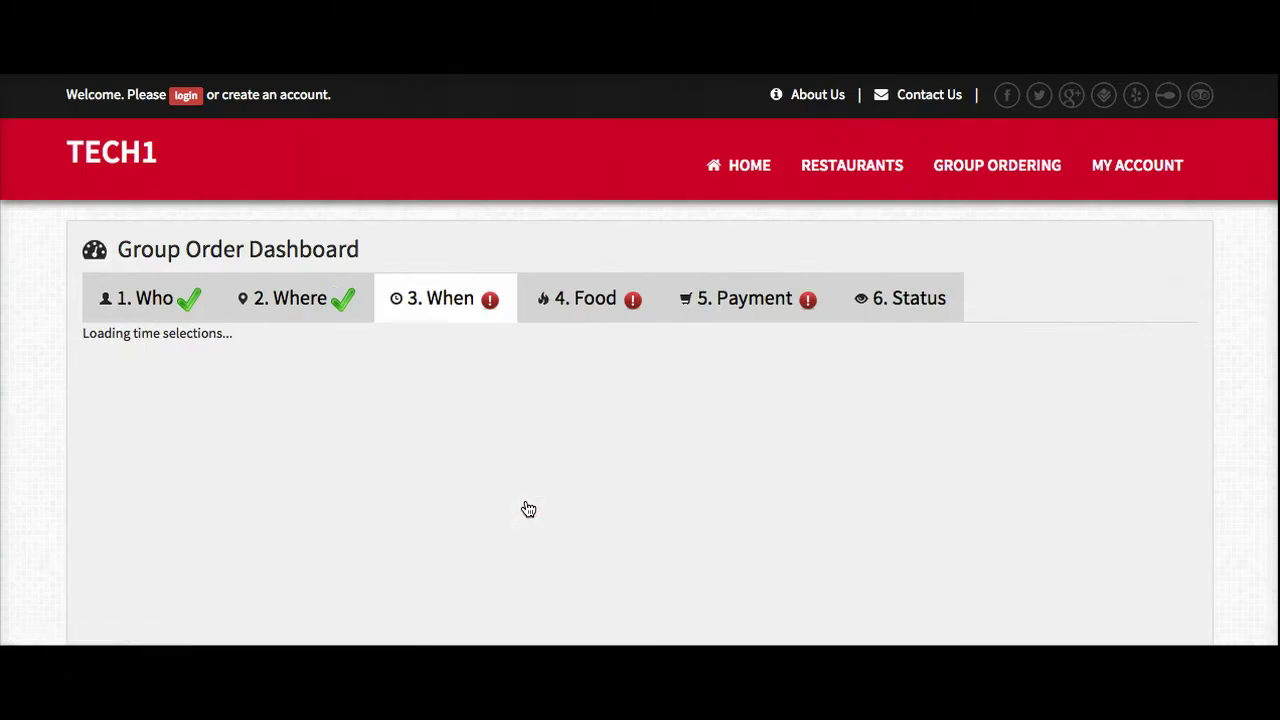
# Step: Set the food date to 03/30/2015 and the food time to 1:15 PM
pyautogui.scroll(-3, 350, 438)
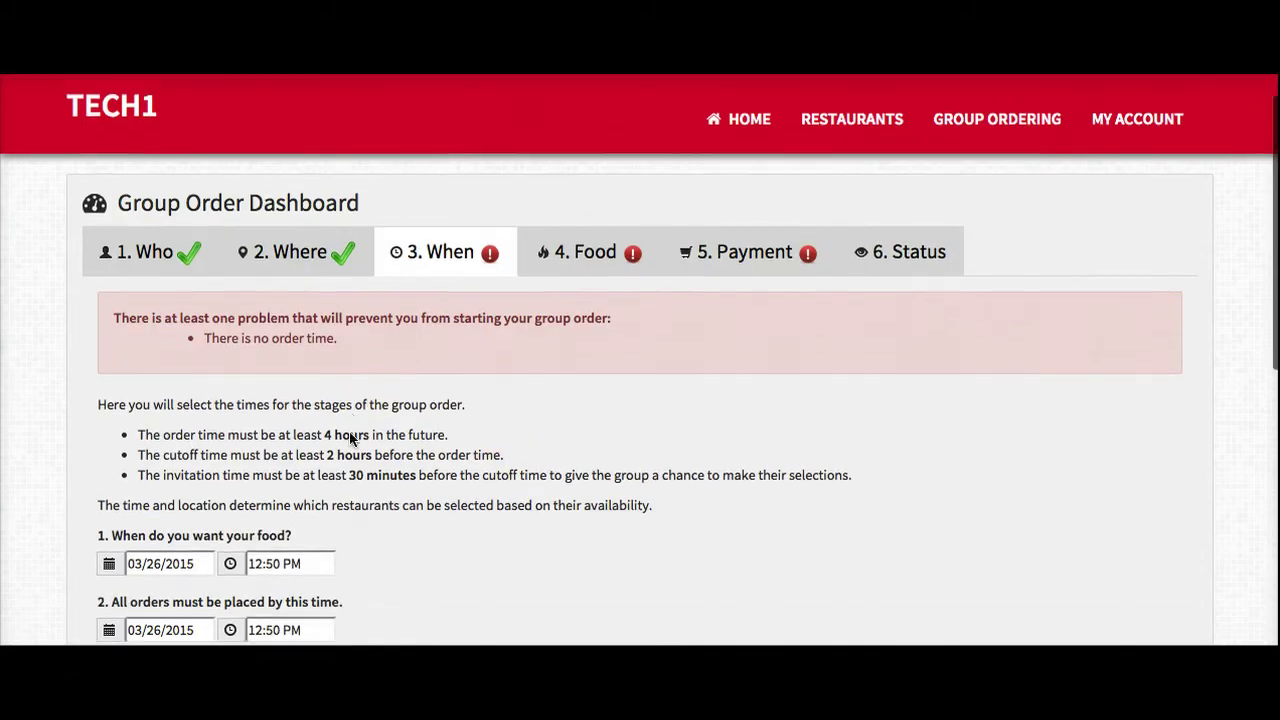
pyautogui.click(275, 334)
pyautogui.scroll(-1, 271, 336)
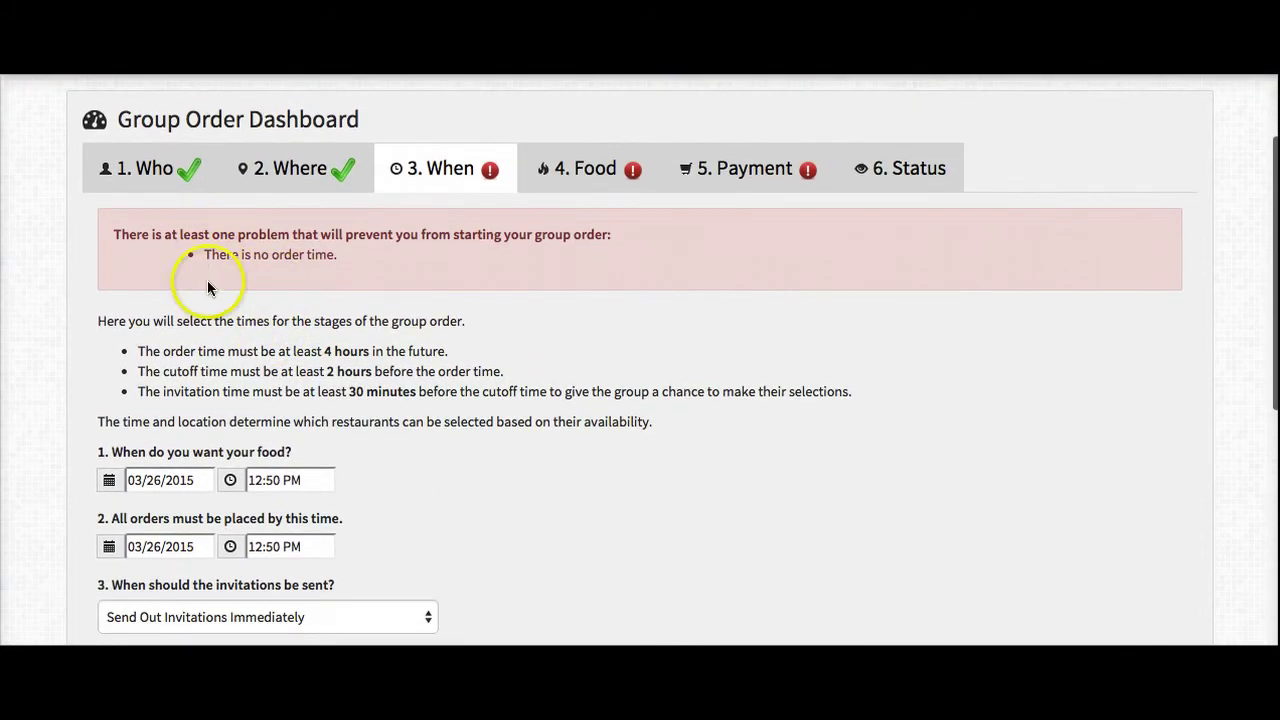
pyautogui.scroll(-2, 372, 470)
pyautogui.scroll(-2, 372, 468)
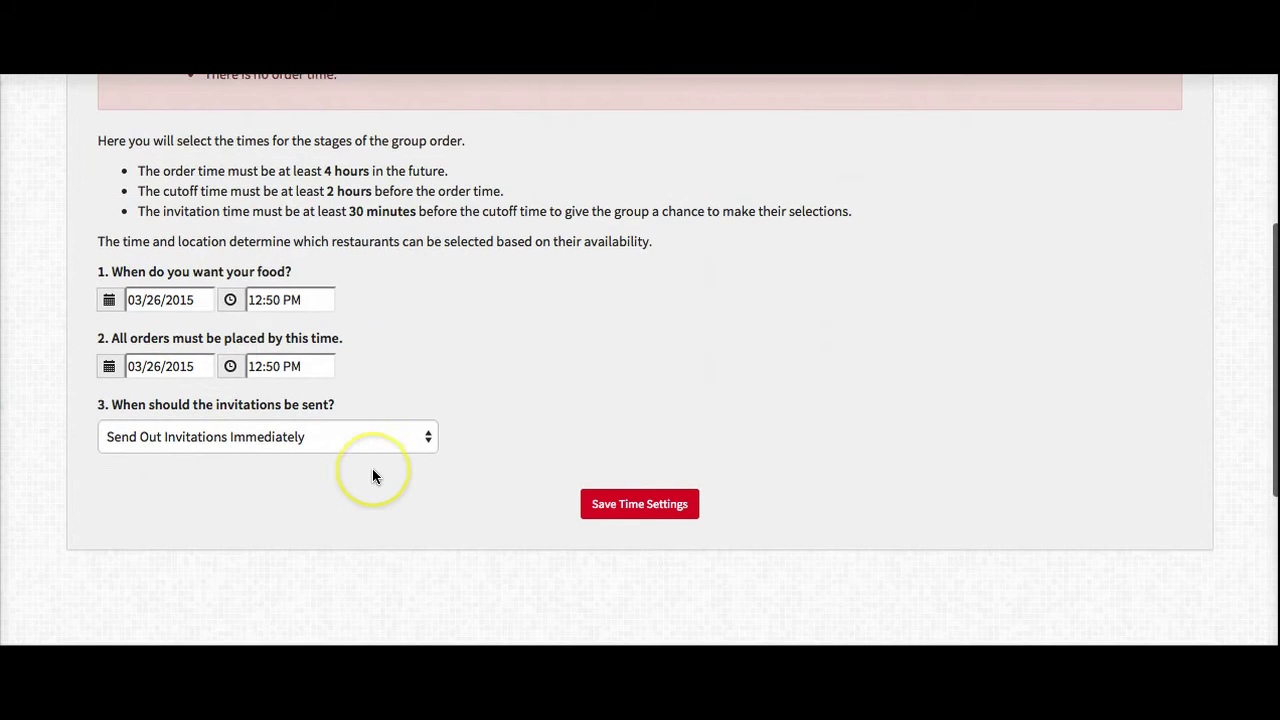
pyautogui.click(110, 301)
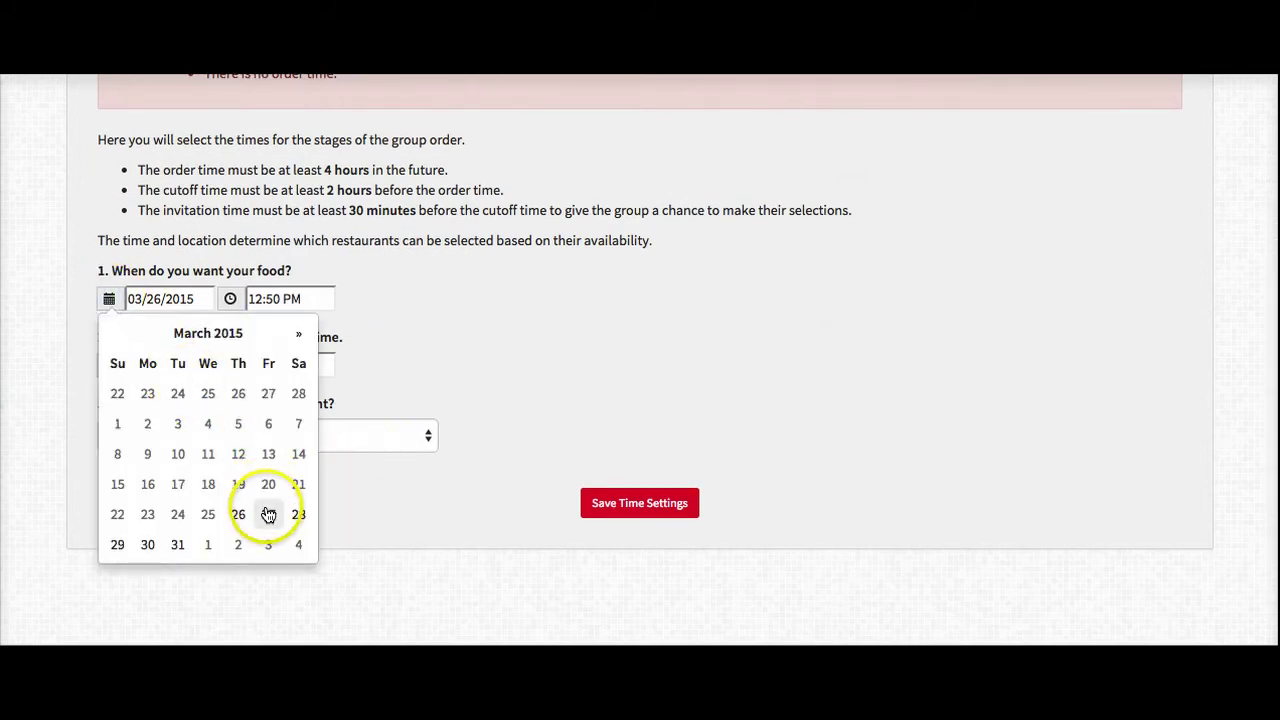
pyautogui.click(148, 545)
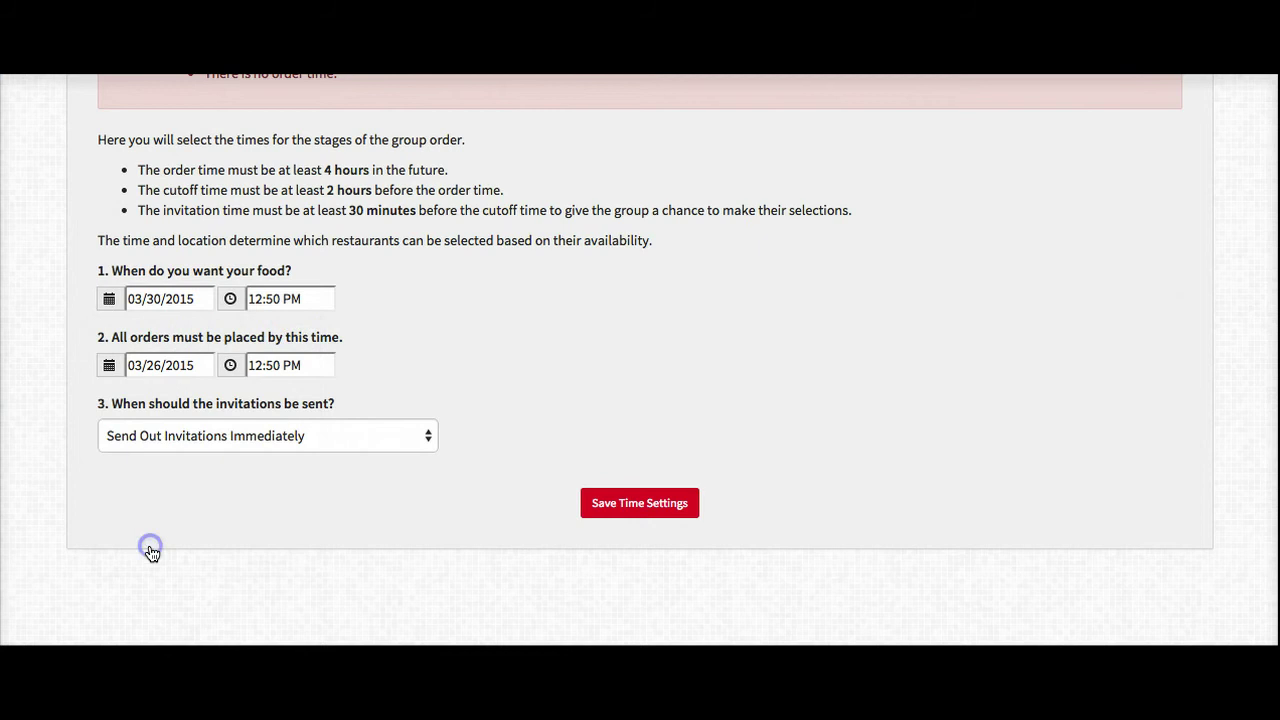
pyautogui.click(318, 298)
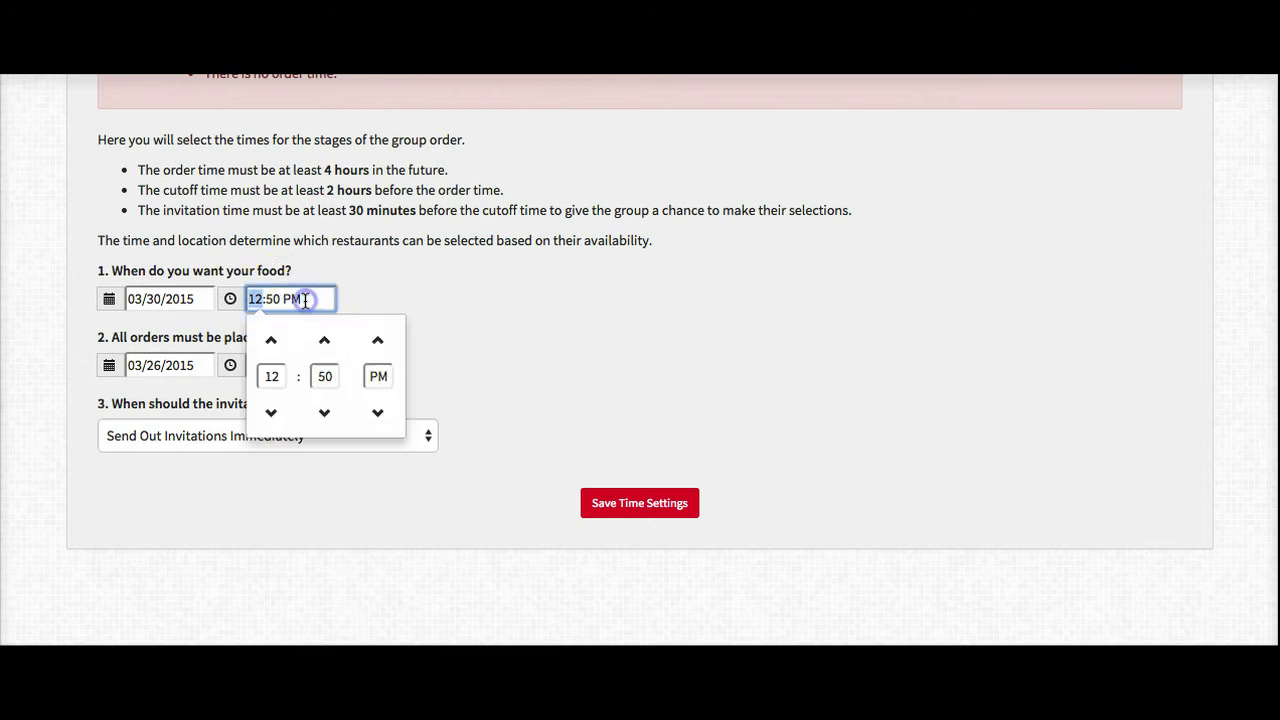
pyautogui.click(326, 418)
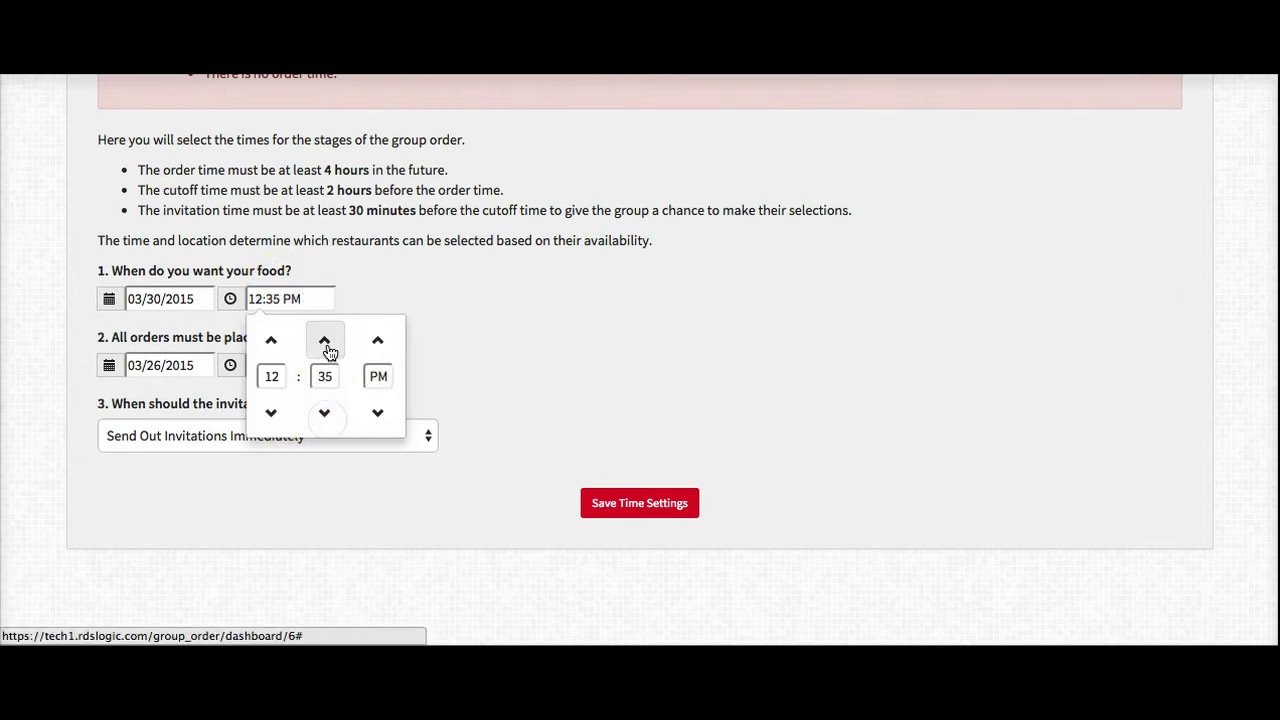
pyautogui.click(324, 415)
pyautogui.click(271, 340)
pyautogui.click(326, 415)
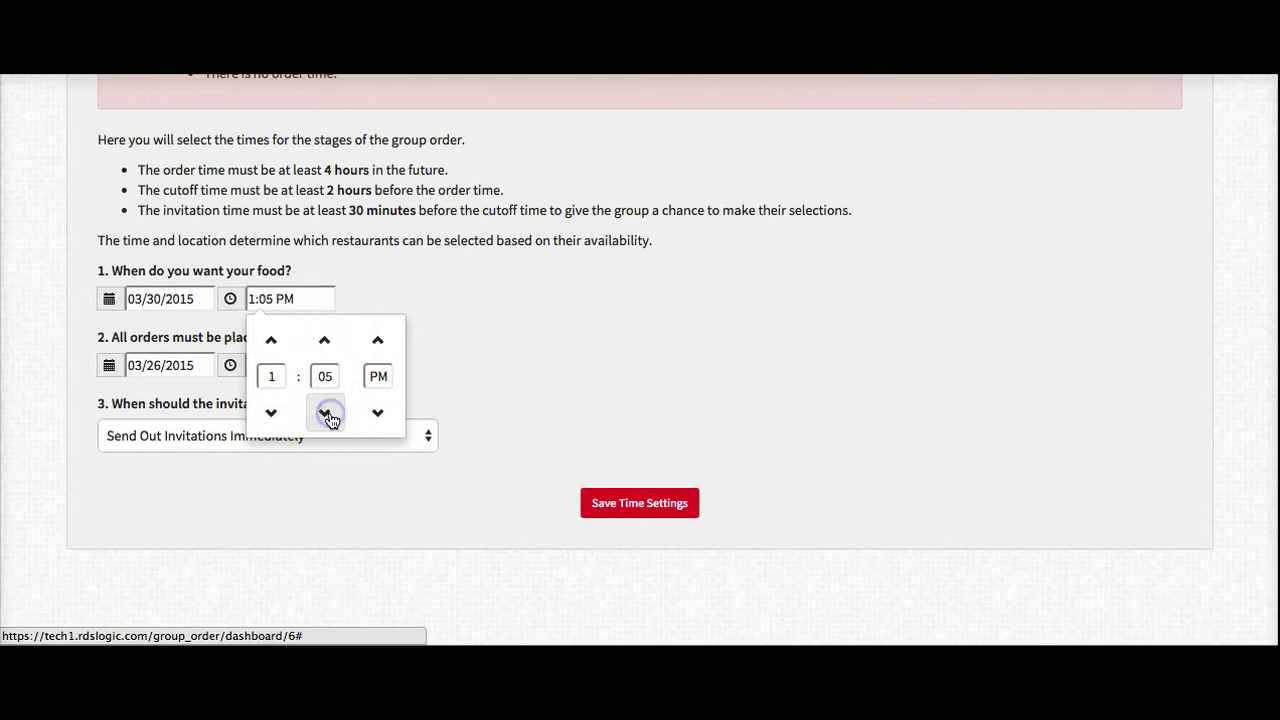
pyautogui.click(323, 372)
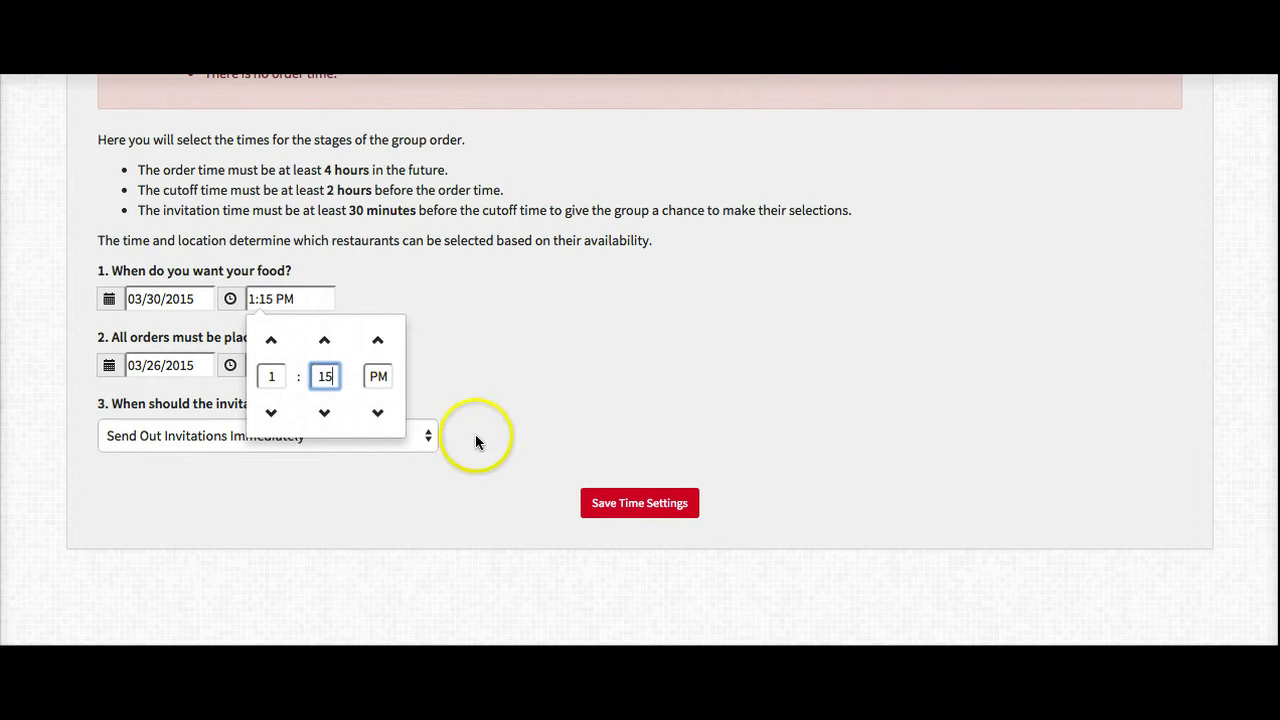
pyautogui.click(511, 380)
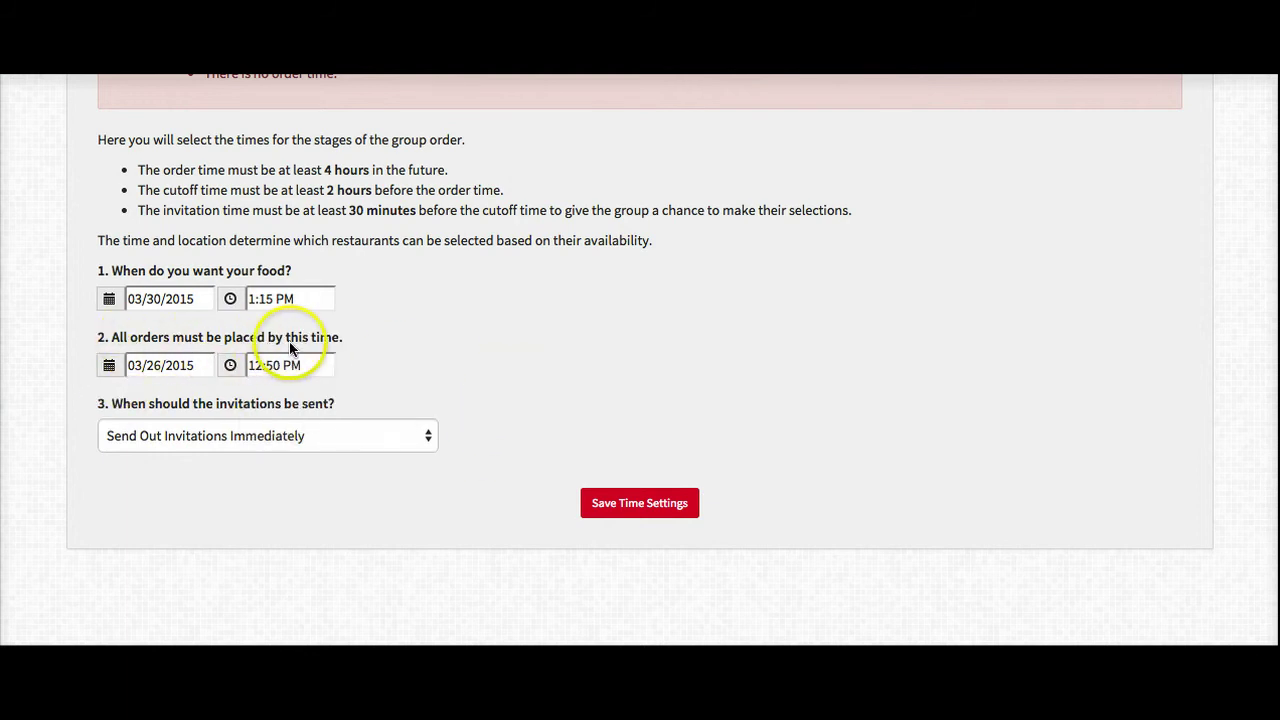
# Step: Set the cutoff date to 03/30/2015 and save the time settings
pyautogui.click(108, 367)
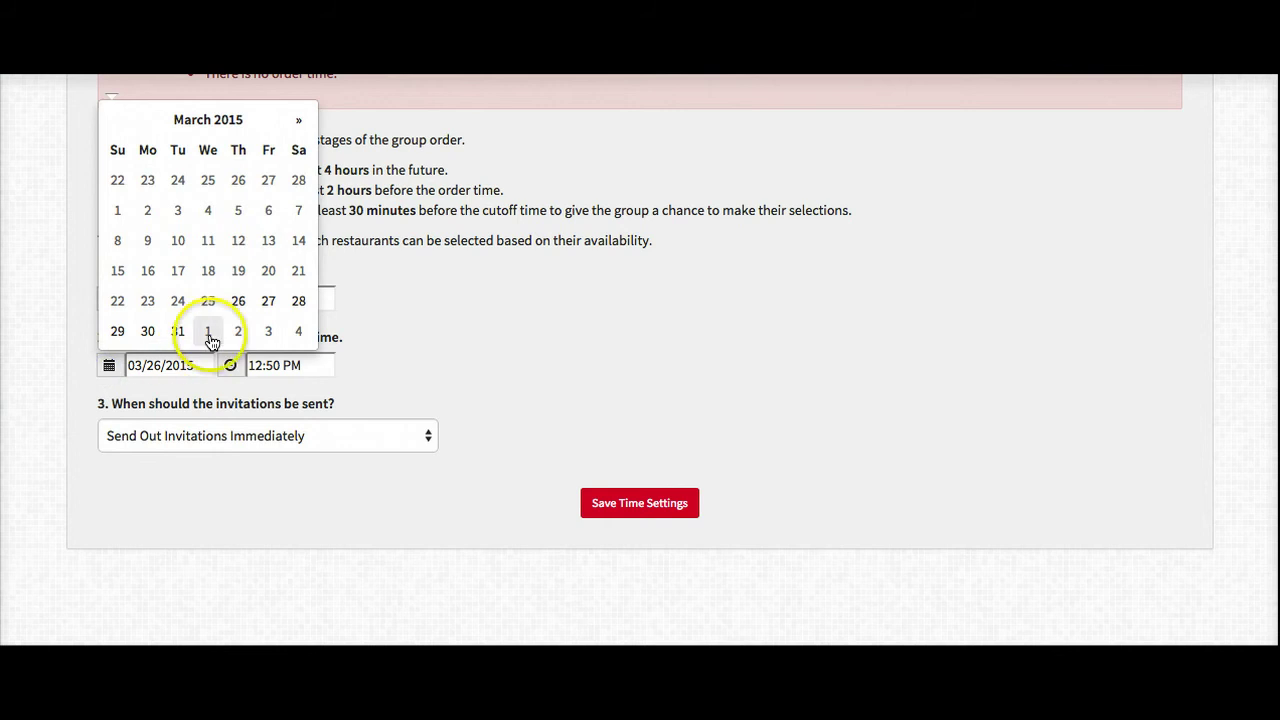
pyautogui.click(143, 332)
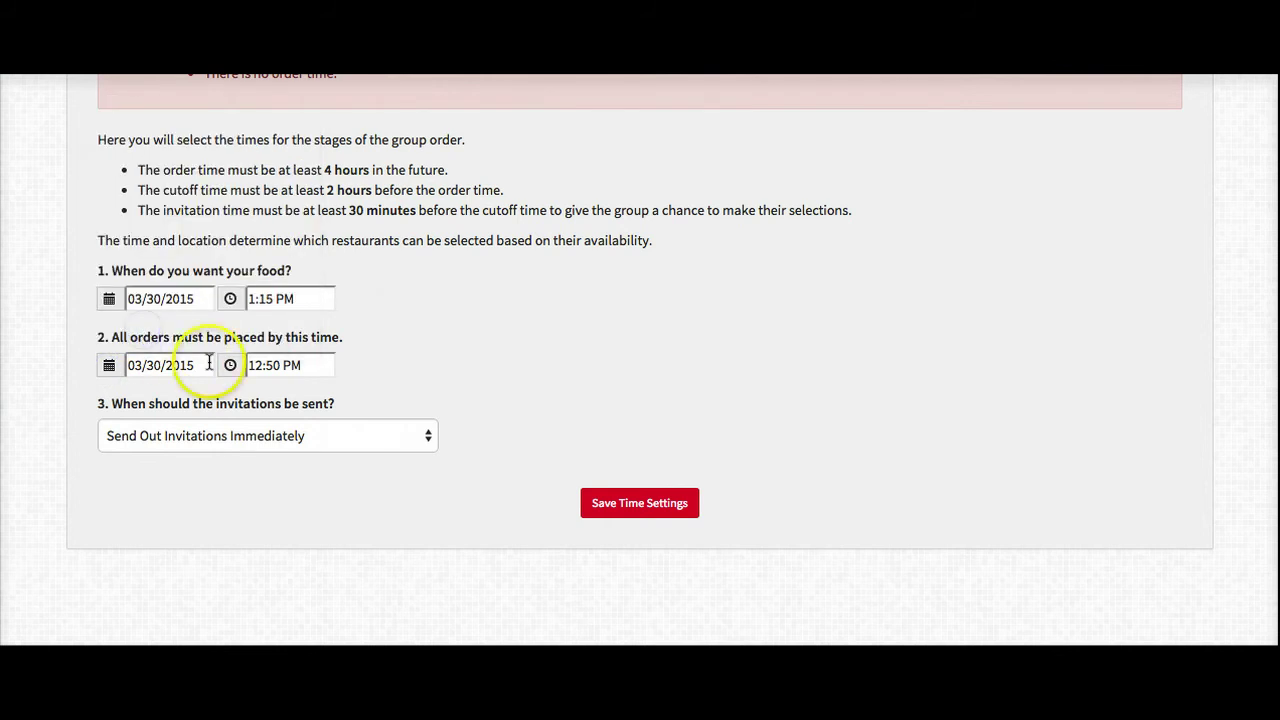
pyautogui.click(291, 365)
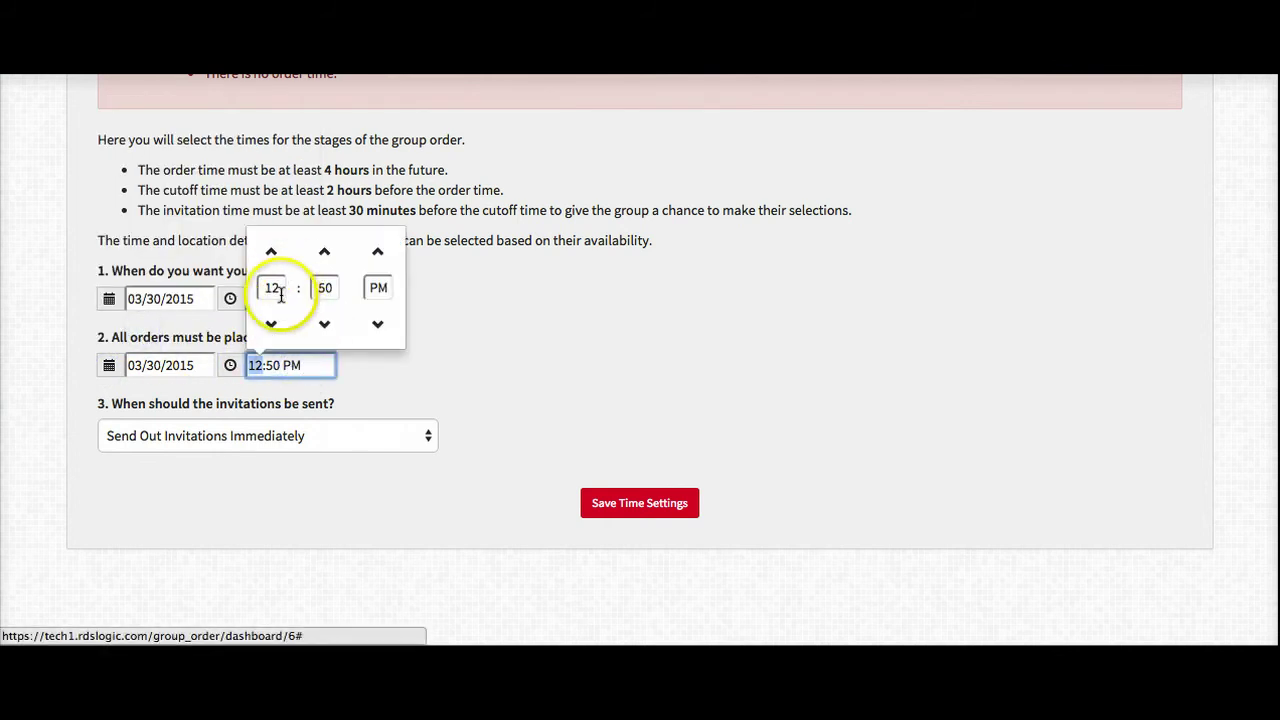
pyautogui.click(373, 380)
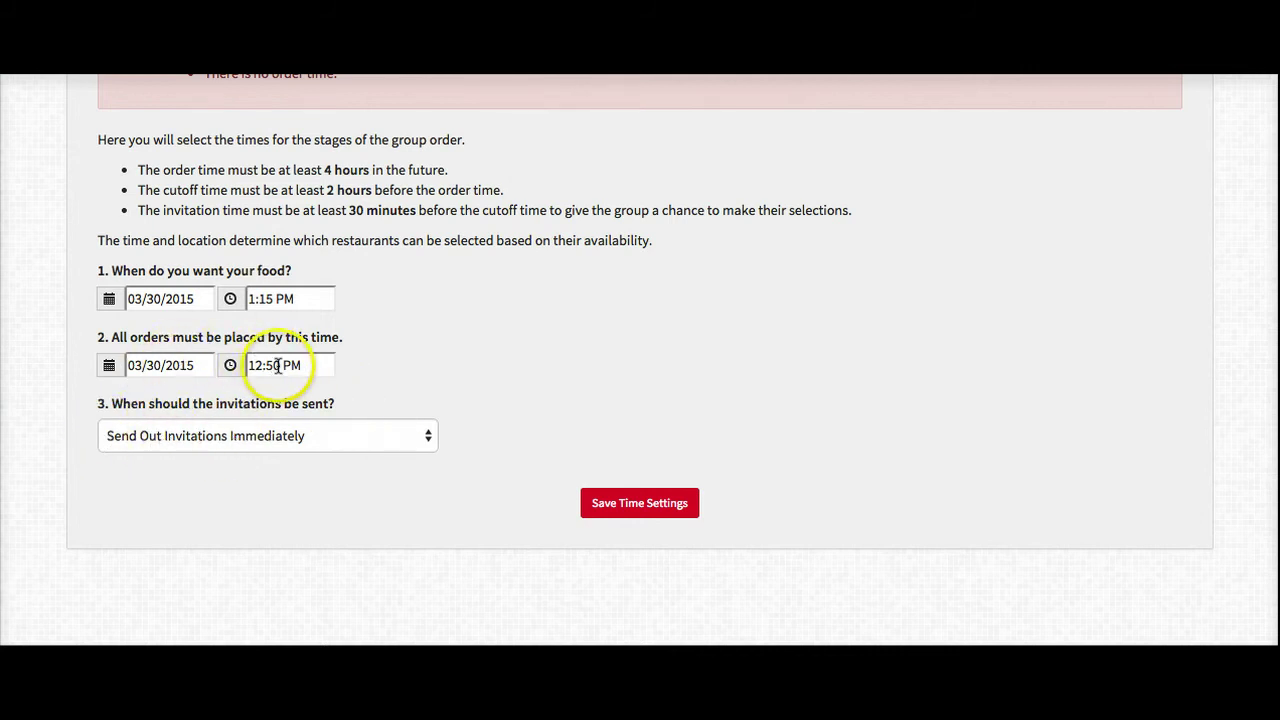
pyautogui.click(609, 503)
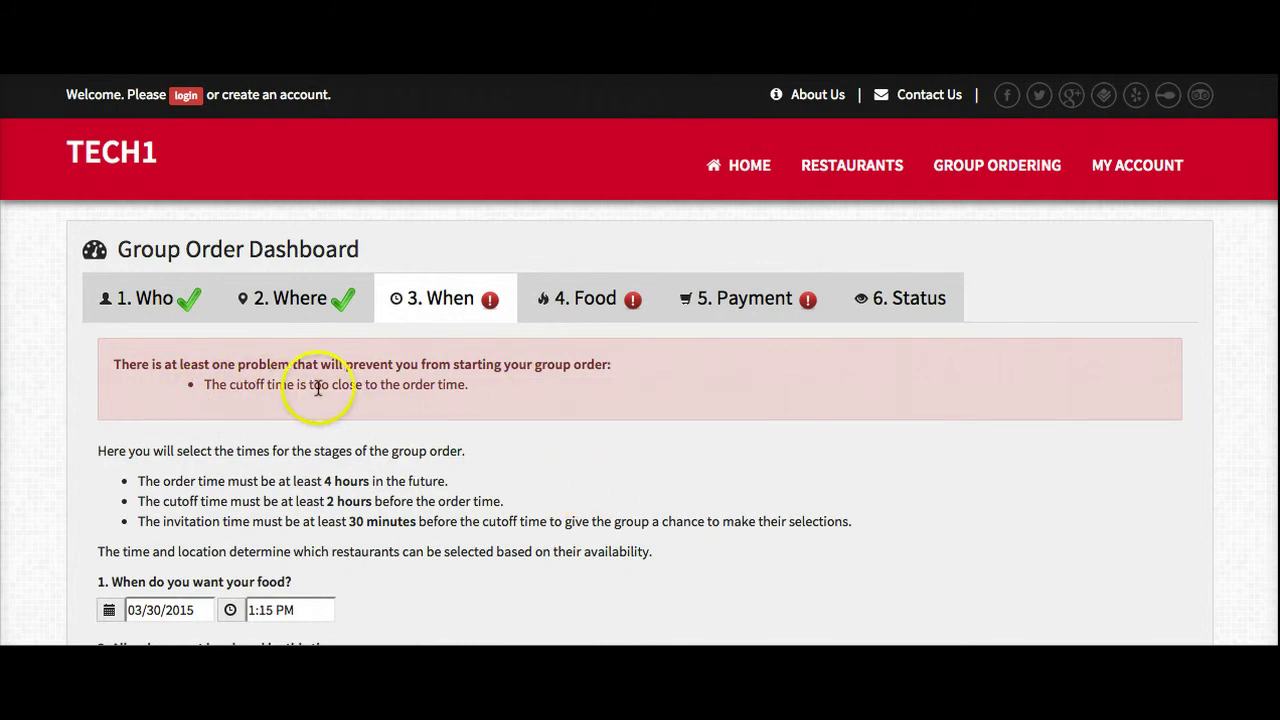
# Step: Change the cutoff to 03/29/2015 at 7:50 PM and save the time settings
pyautogui.scroll(-5, 456, 383)
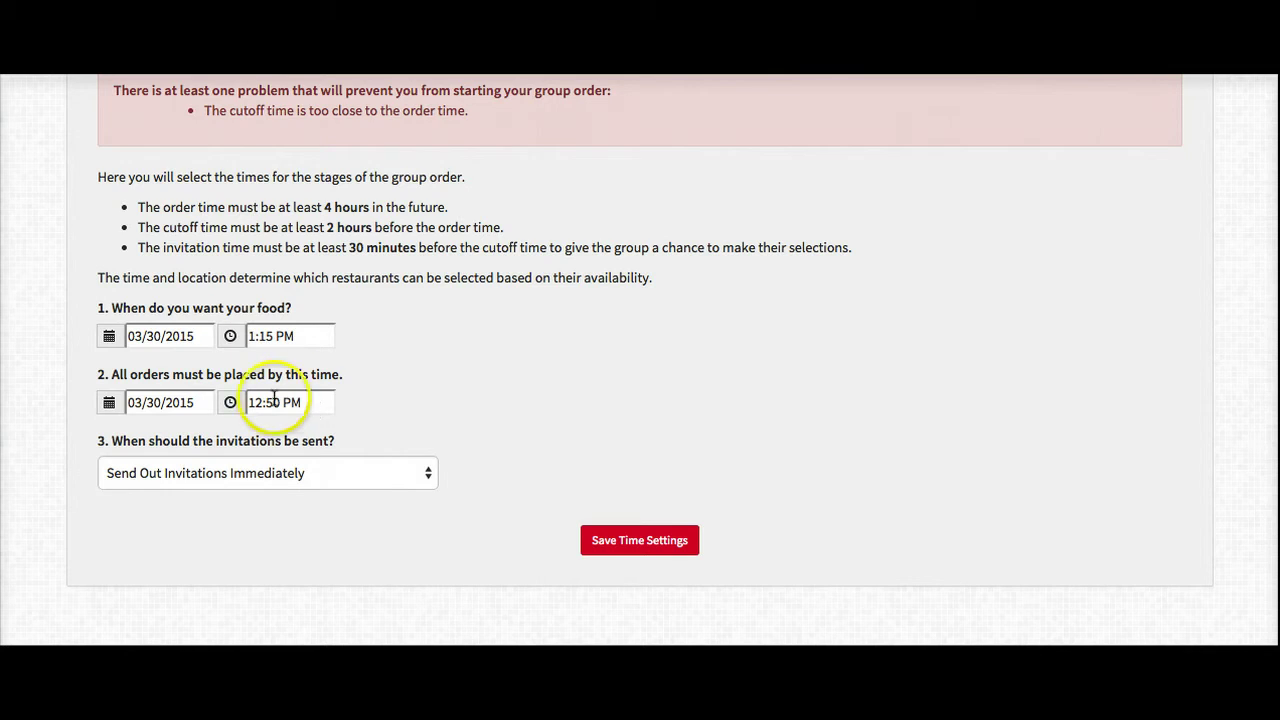
pyautogui.click(110, 403)
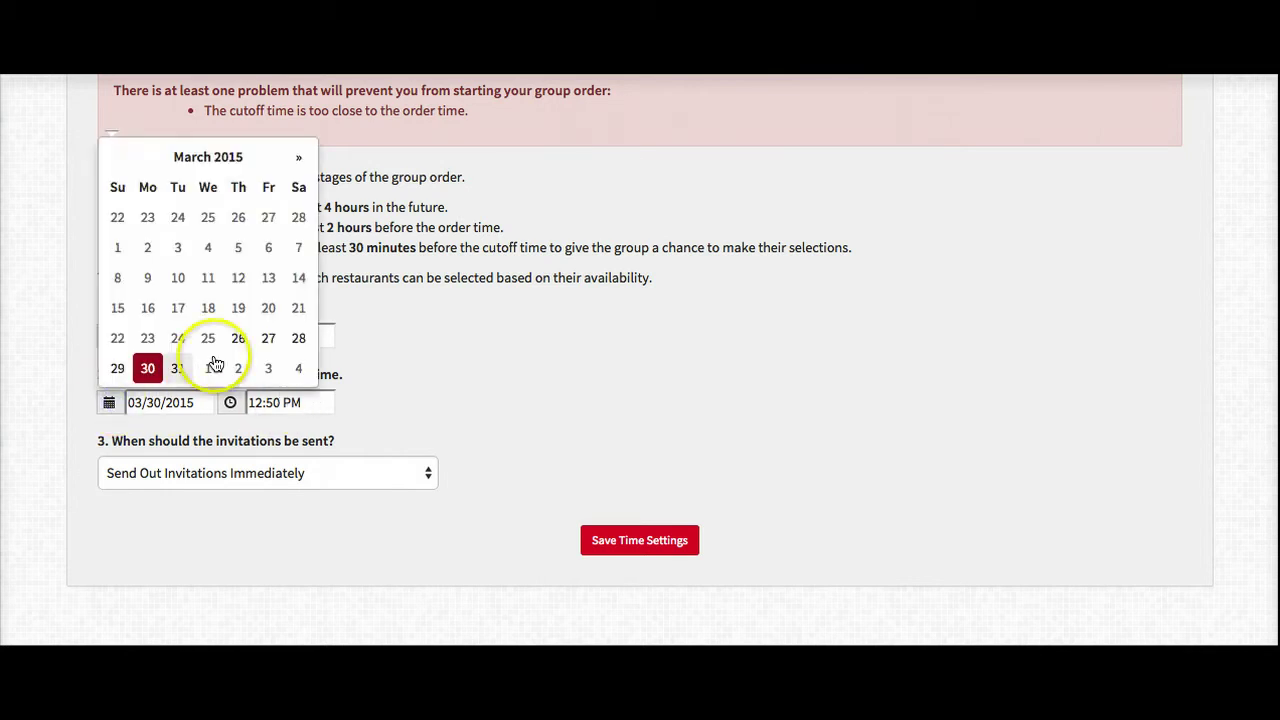
pyautogui.click(118, 370)
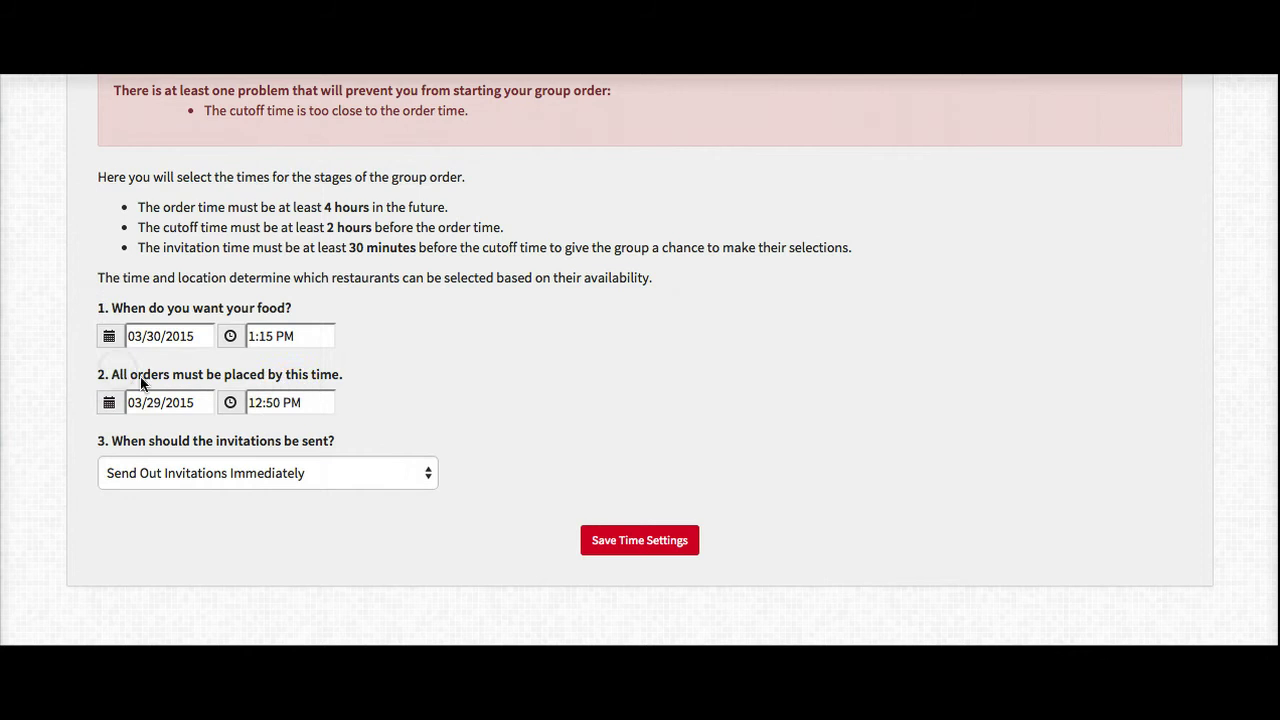
pyautogui.click(320, 401)
pyautogui.click(270, 295)
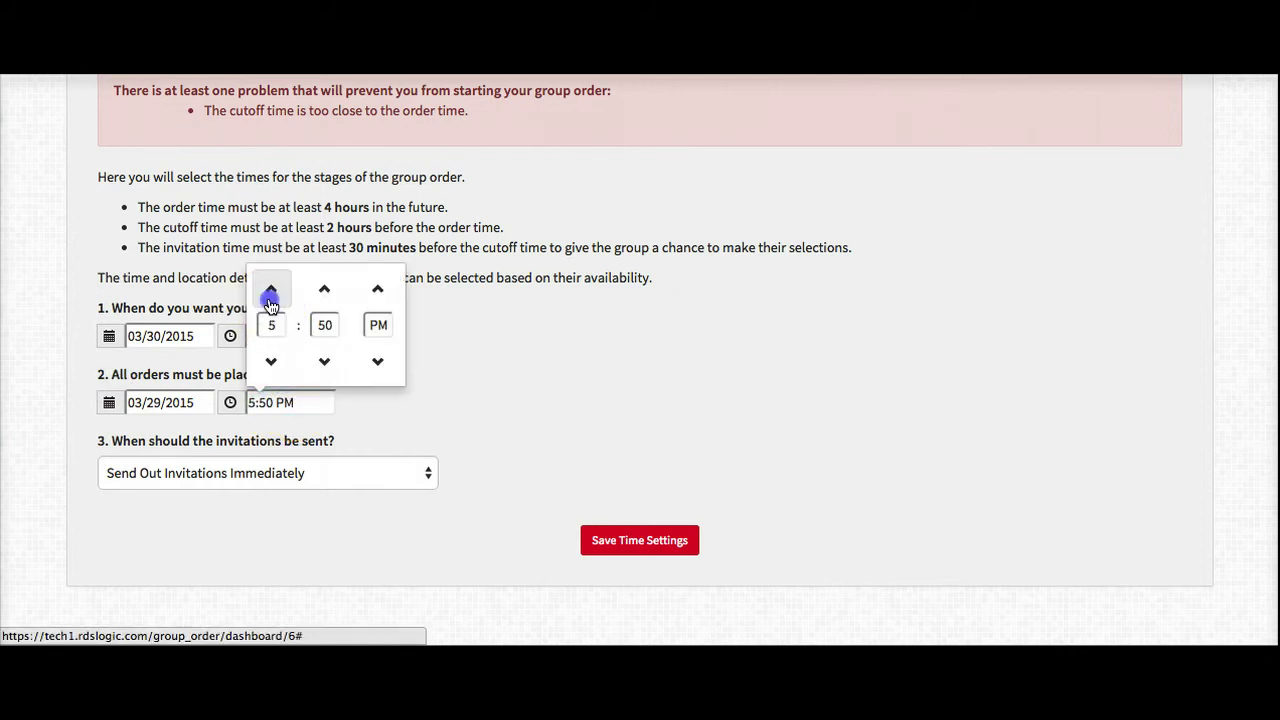
pyautogui.click(386, 404)
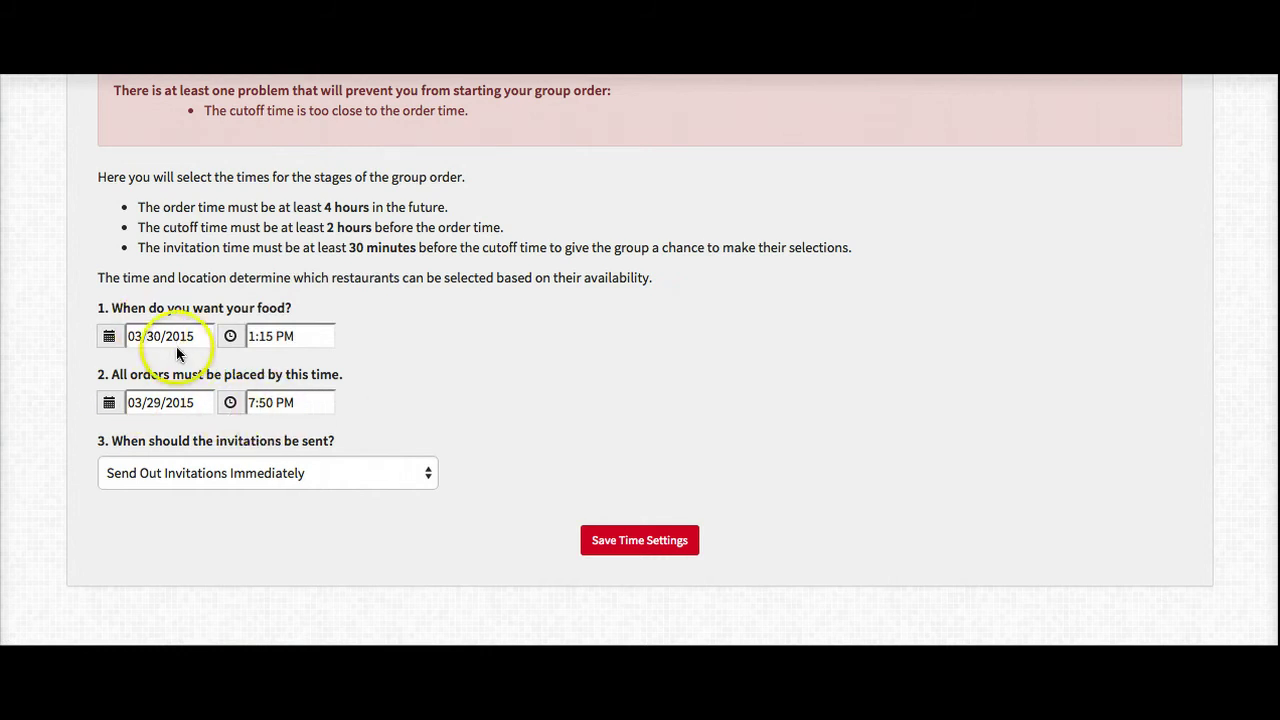
pyautogui.click(606, 540)
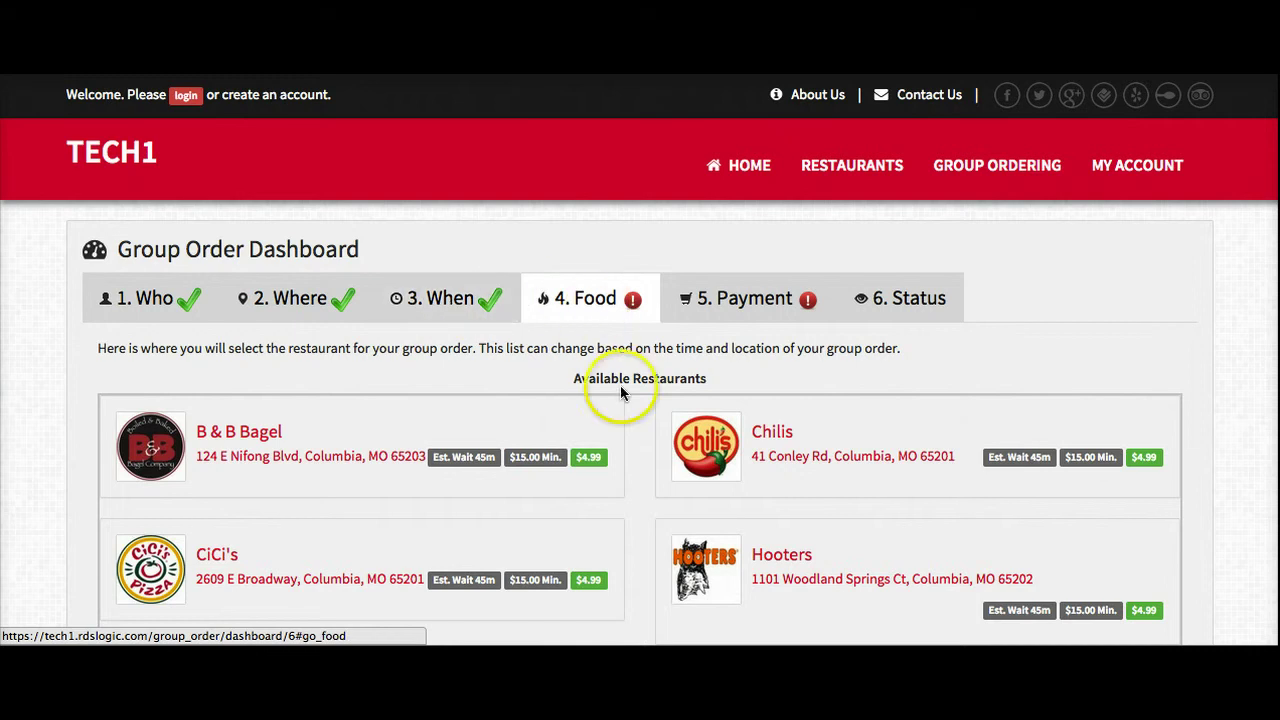
# Step: Choose Chilis from the Available Restaurants list
pyautogui.scroll(-4, 646, 417)
pyautogui.scroll(3, 717, 562)
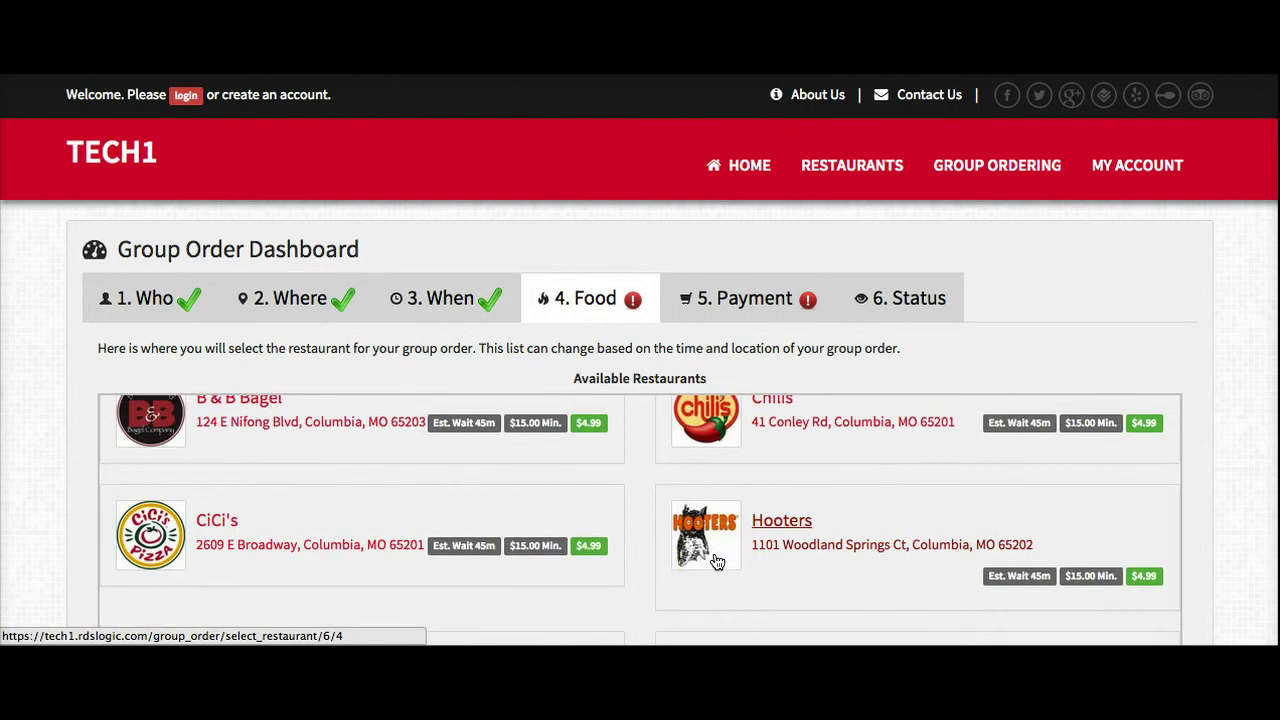
pyautogui.scroll(1, 717, 562)
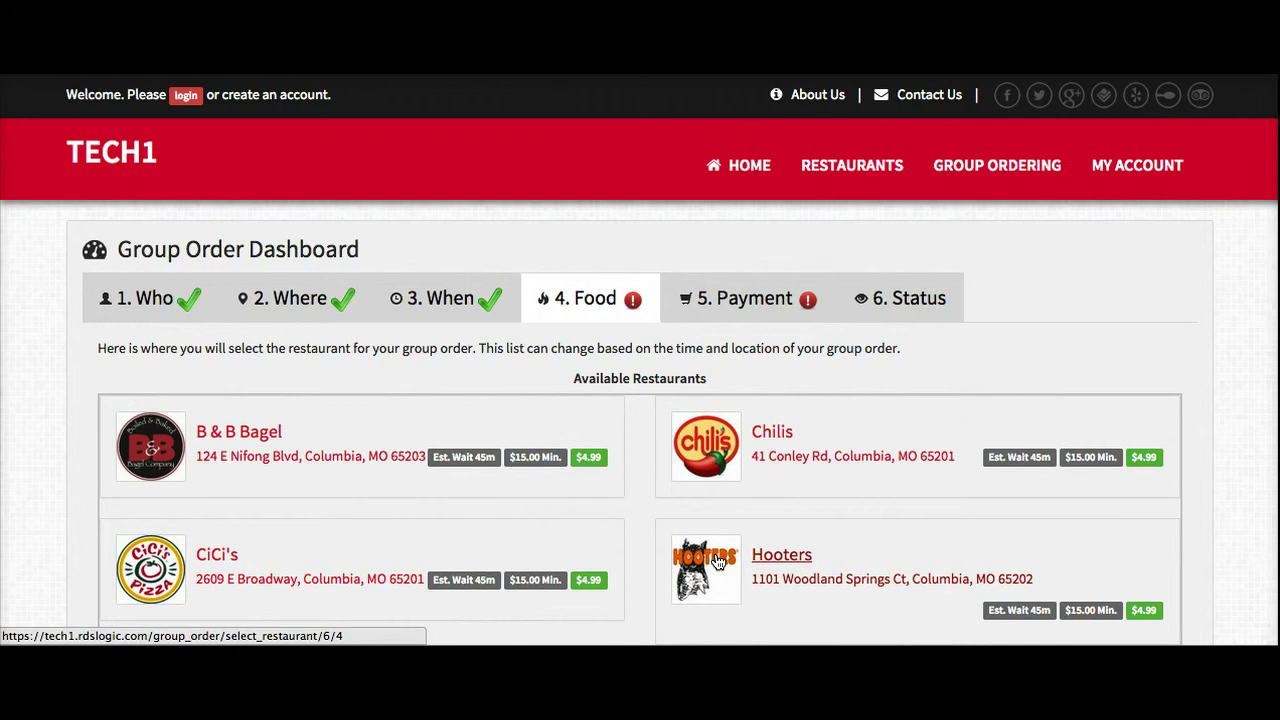
pyautogui.click(759, 441)
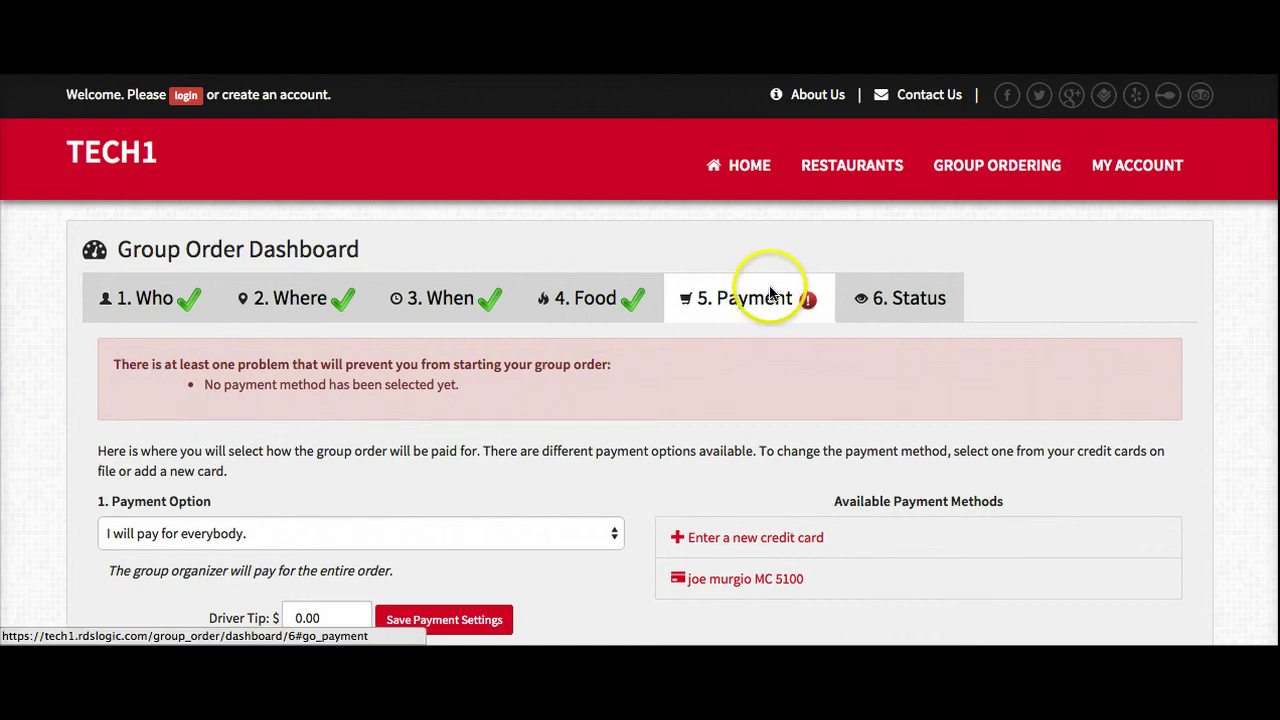
# Step: Select the 'I will pay but set a budget' payment option and its Member Limit field
pyautogui.scroll(-2, 406, 376)
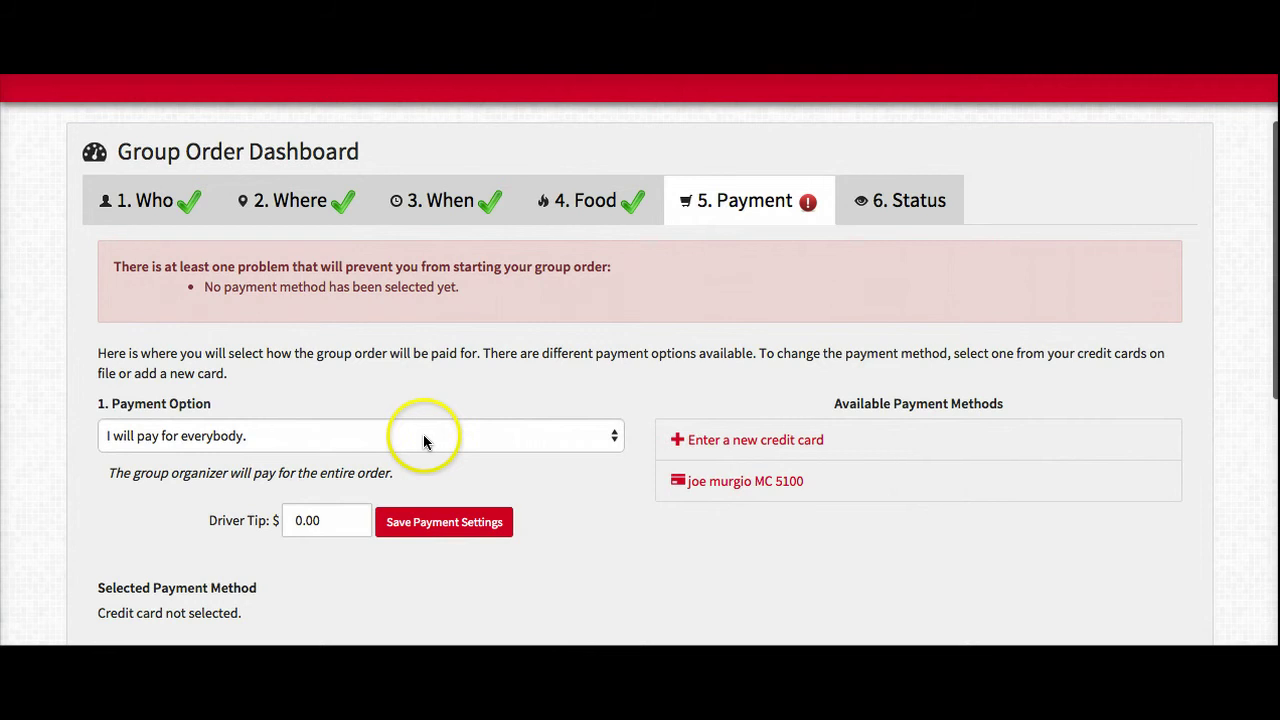
pyautogui.click(611, 439)
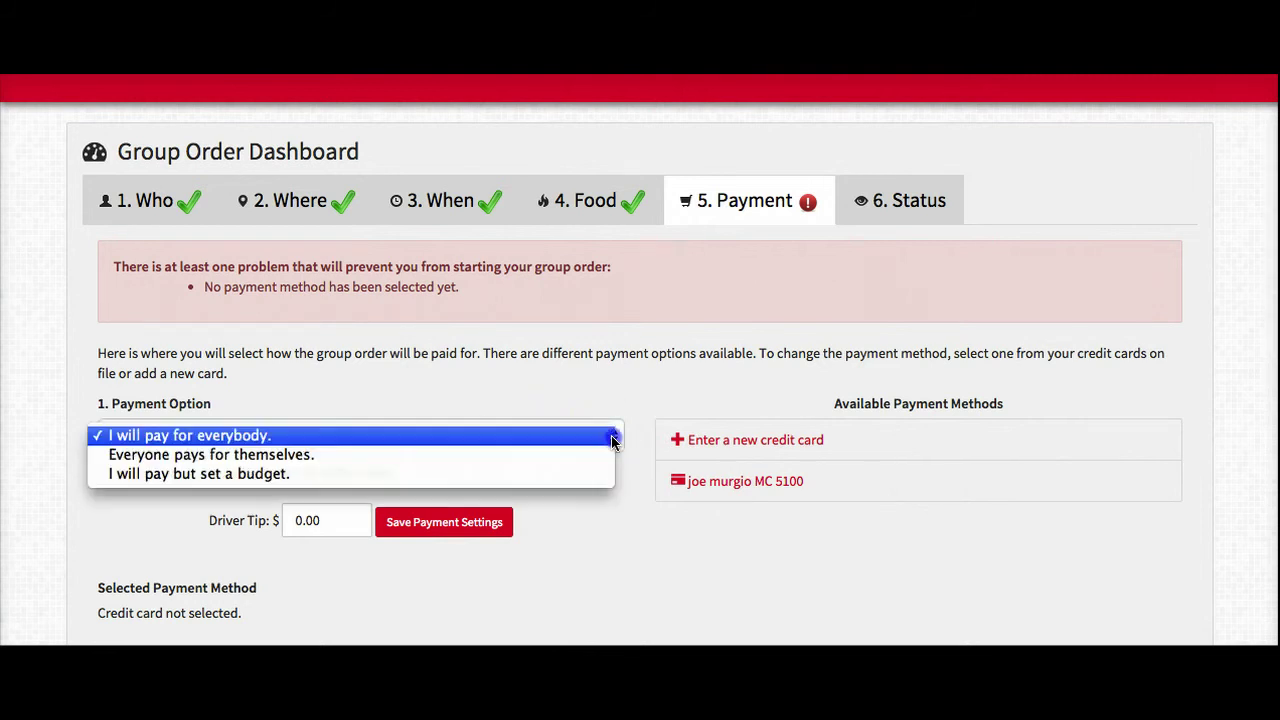
pyautogui.click(220, 477)
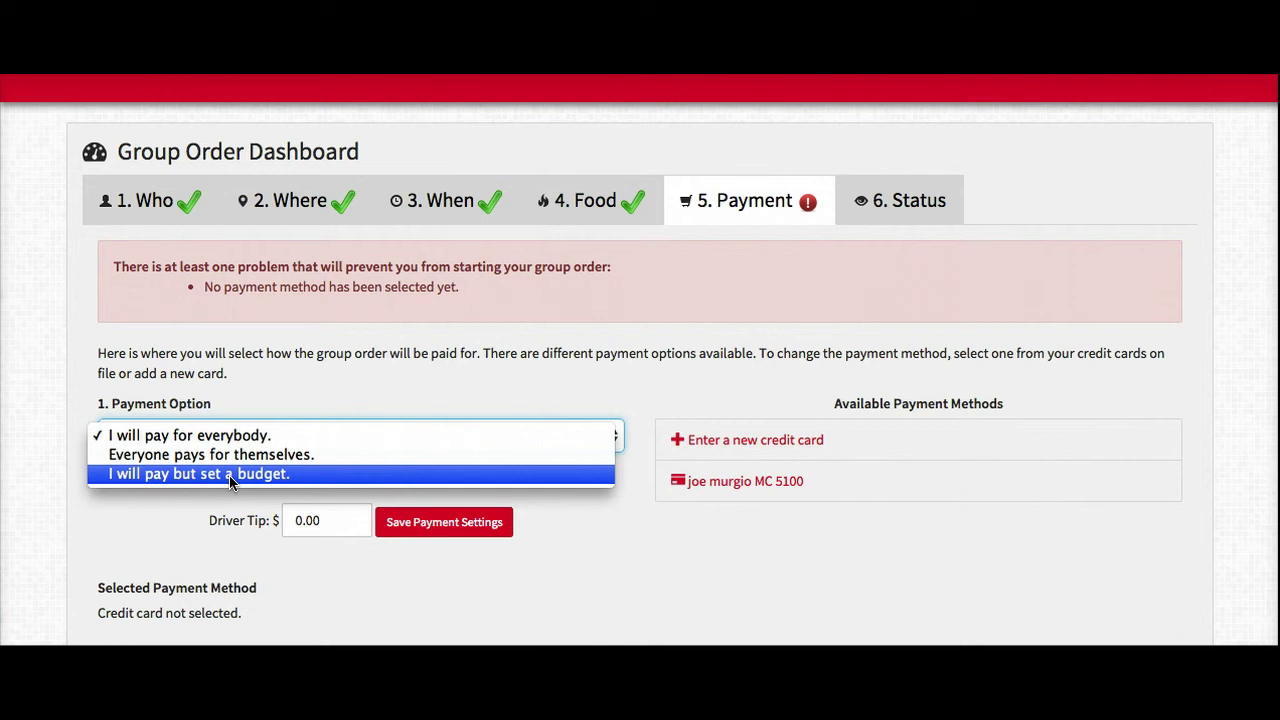
pyautogui.click(229, 475)
pyautogui.click(239, 517)
pyautogui.click(248, 518)
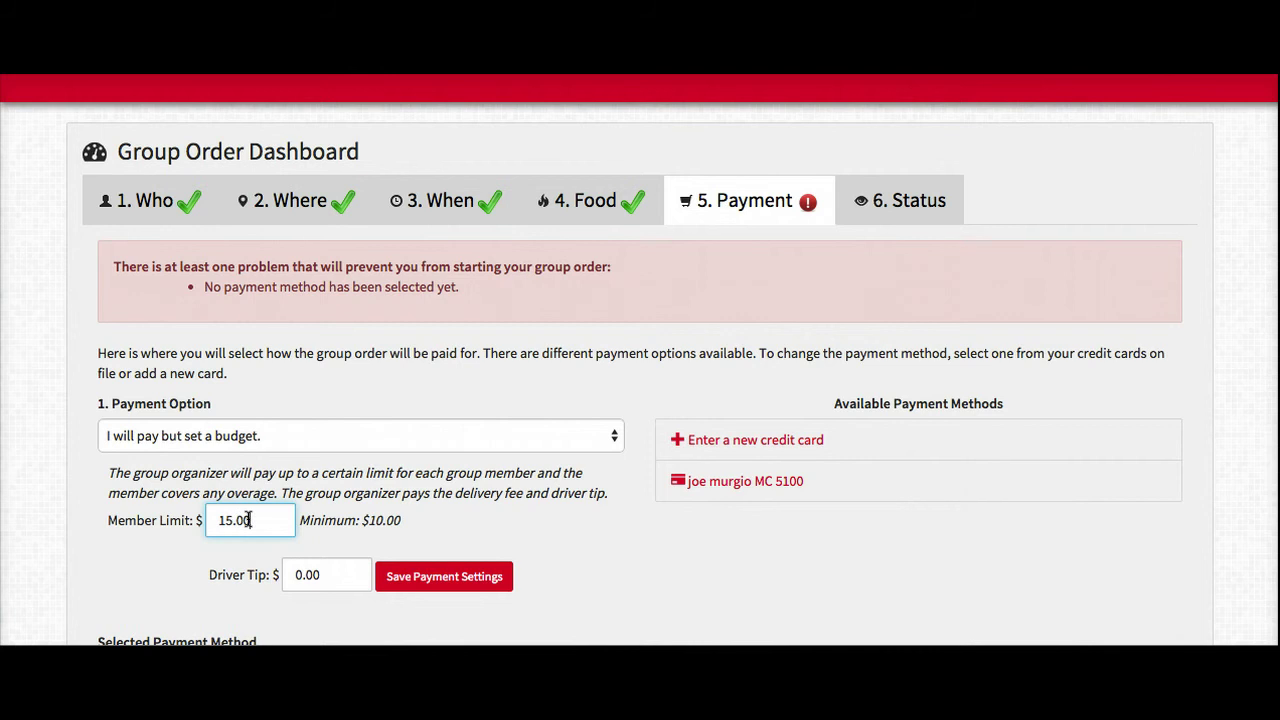
# Step: Set the driver tip to $10.00 and save the payment settings
pyautogui.click(323, 572)
pyautogui.moveTo(349, 574); pyautogui.dragTo(274, 572)
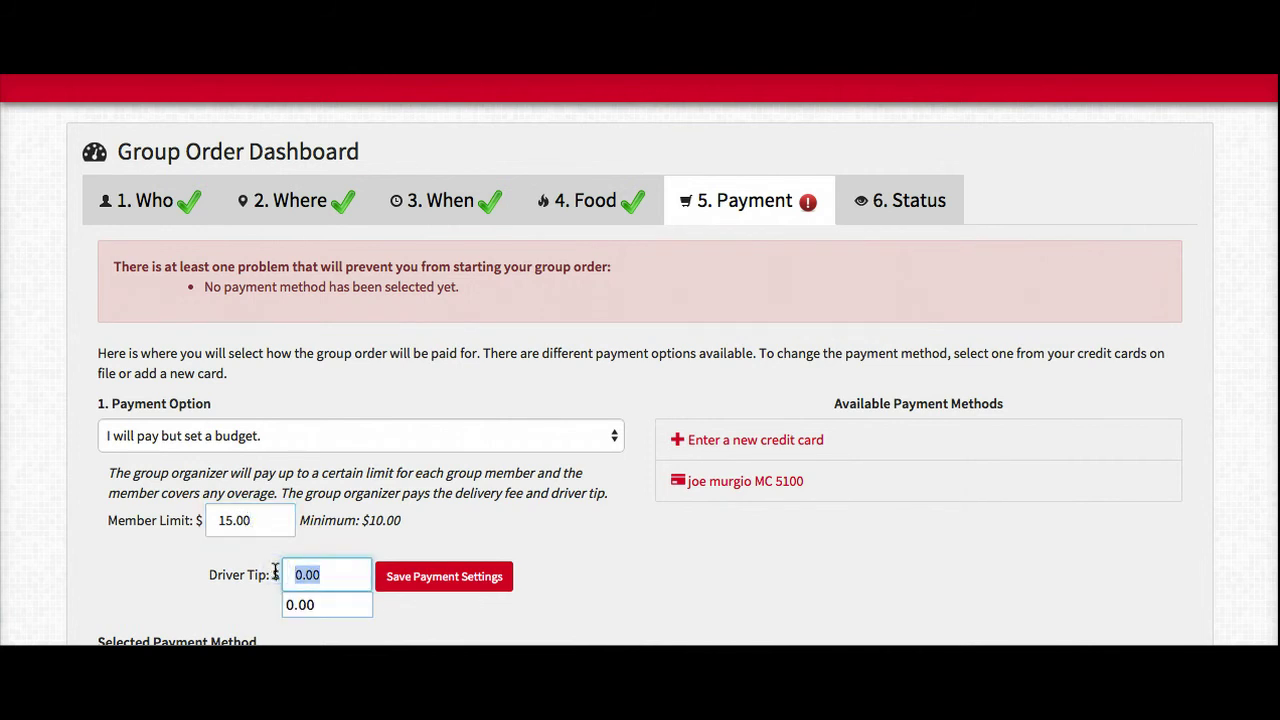
pyautogui.write('15')
pyautogui.press('BackSpace')
pyautogui.press('BackSpace')
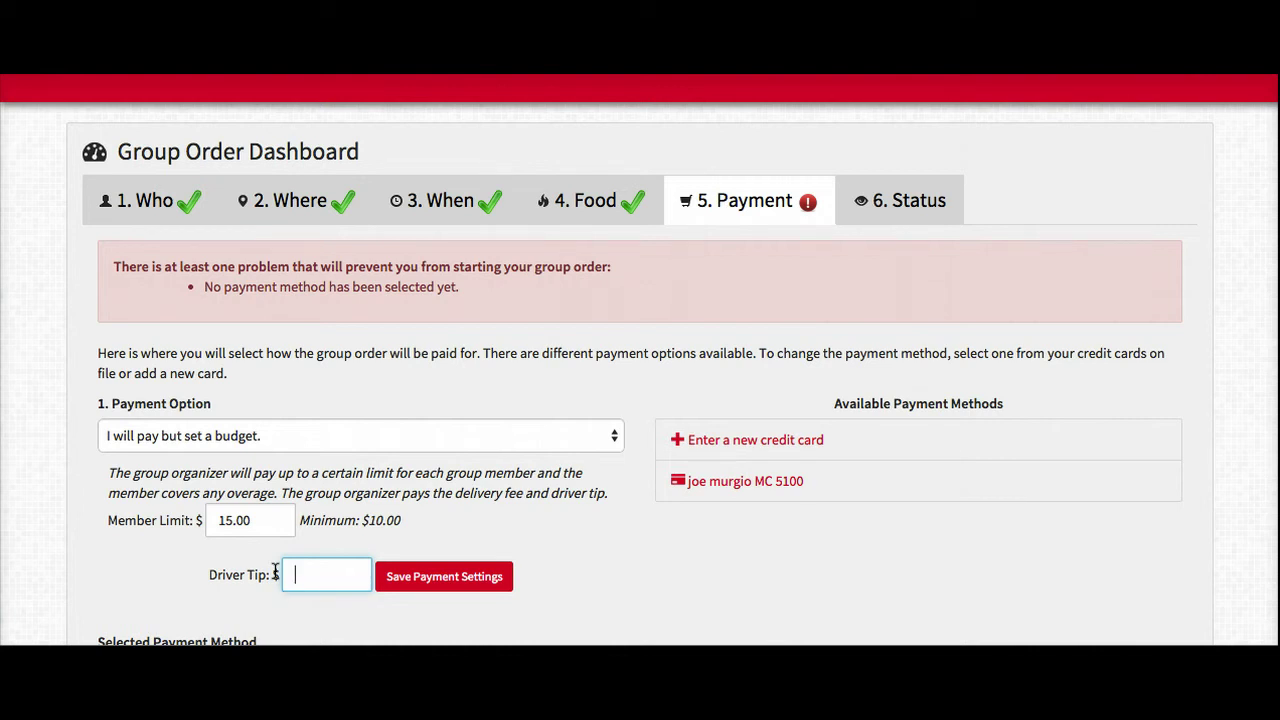
pyautogui.write('10')
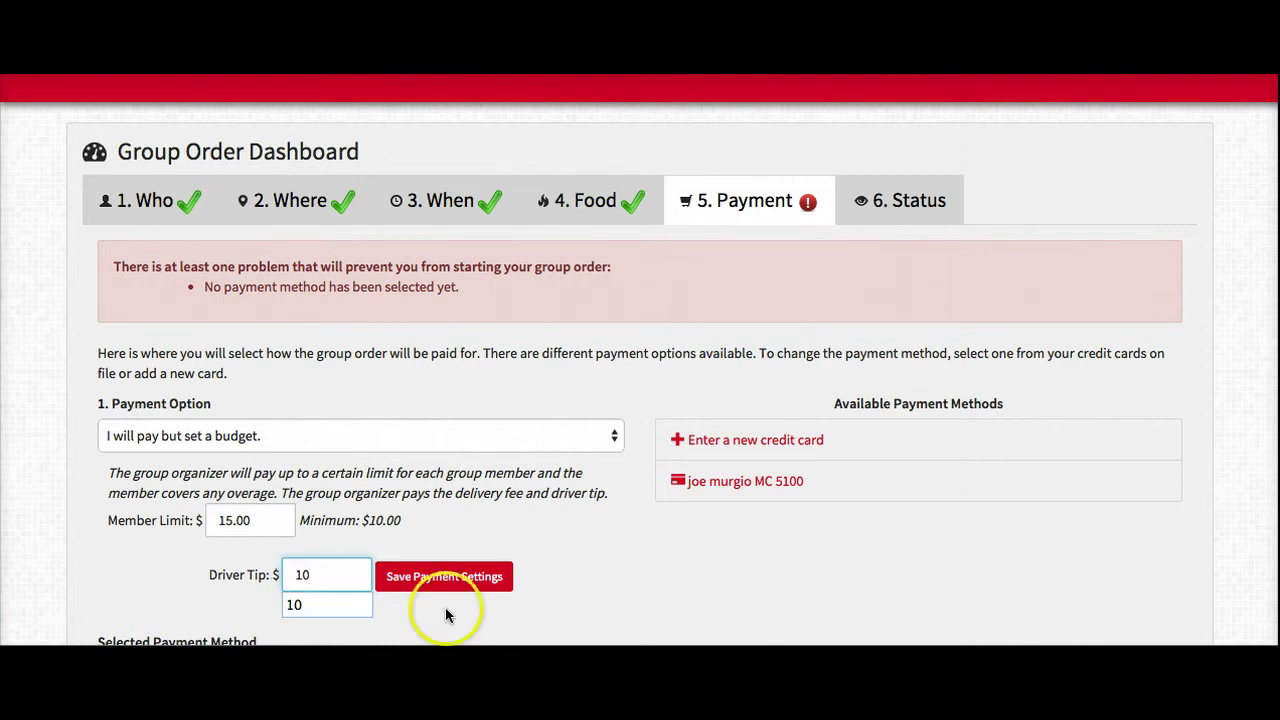
pyautogui.scroll(-3, 721, 549)
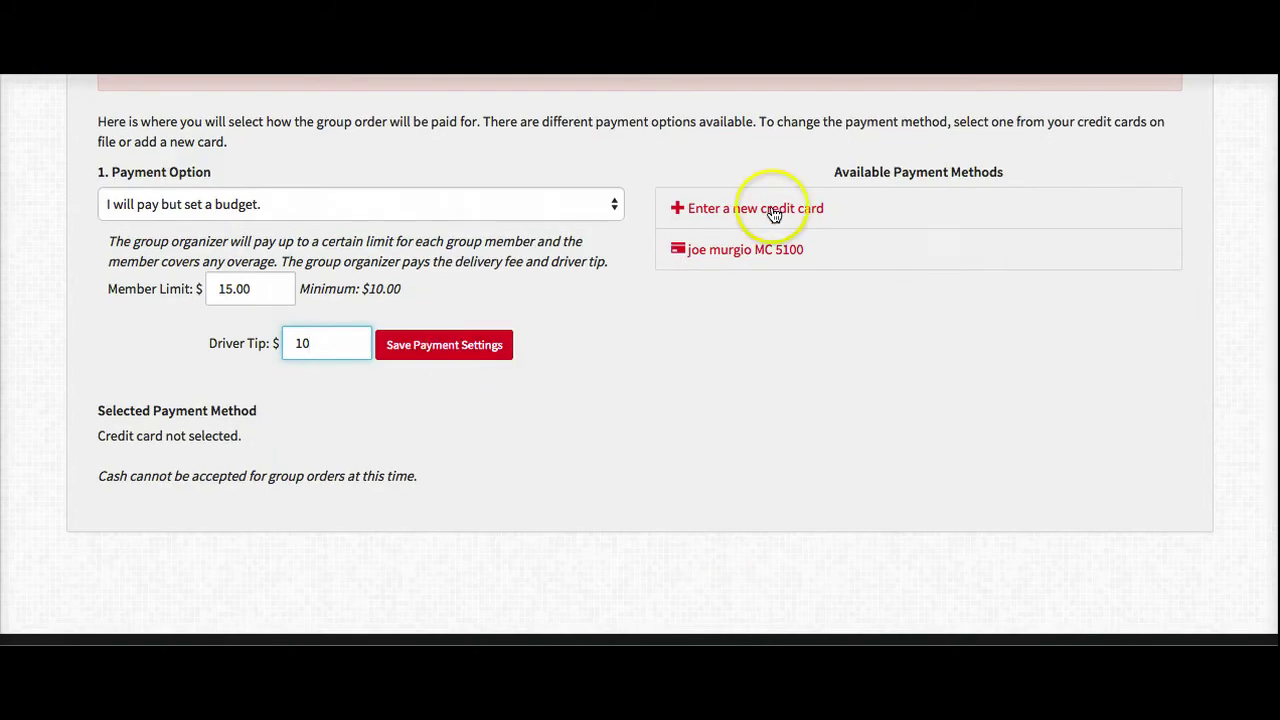
pyautogui.click(435, 348)
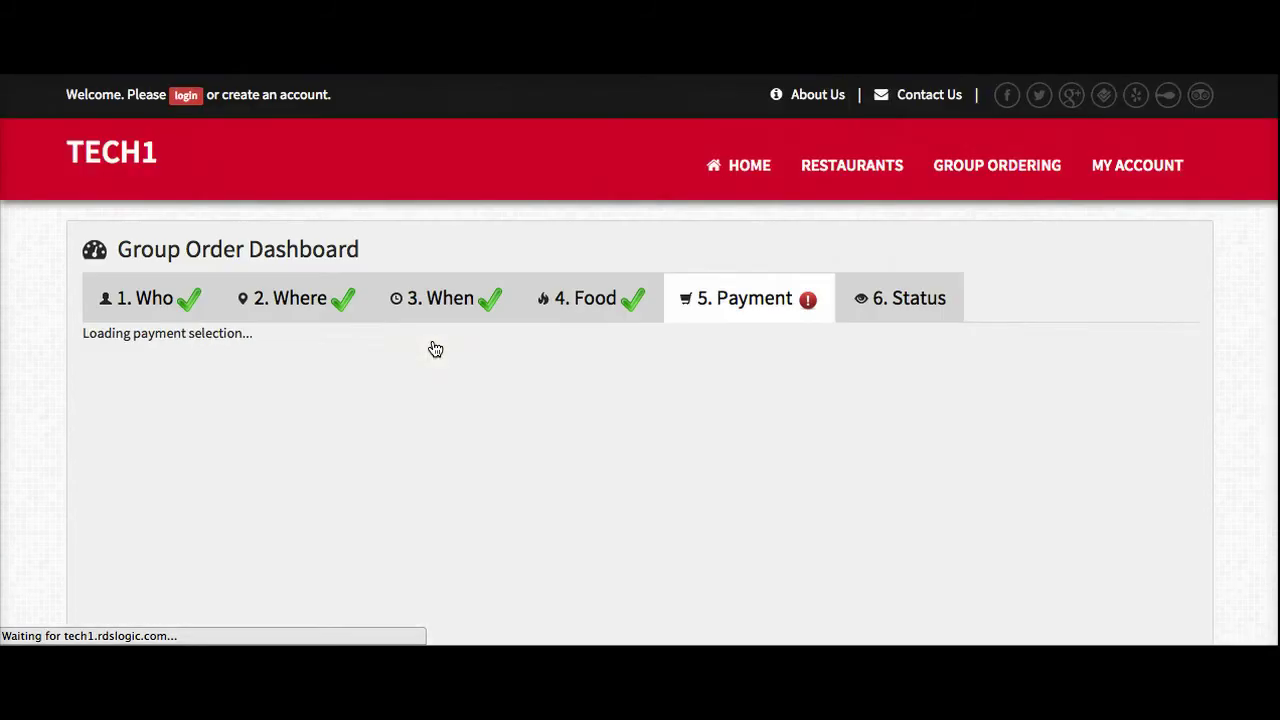
pyautogui.scroll(-1, 774, 477)
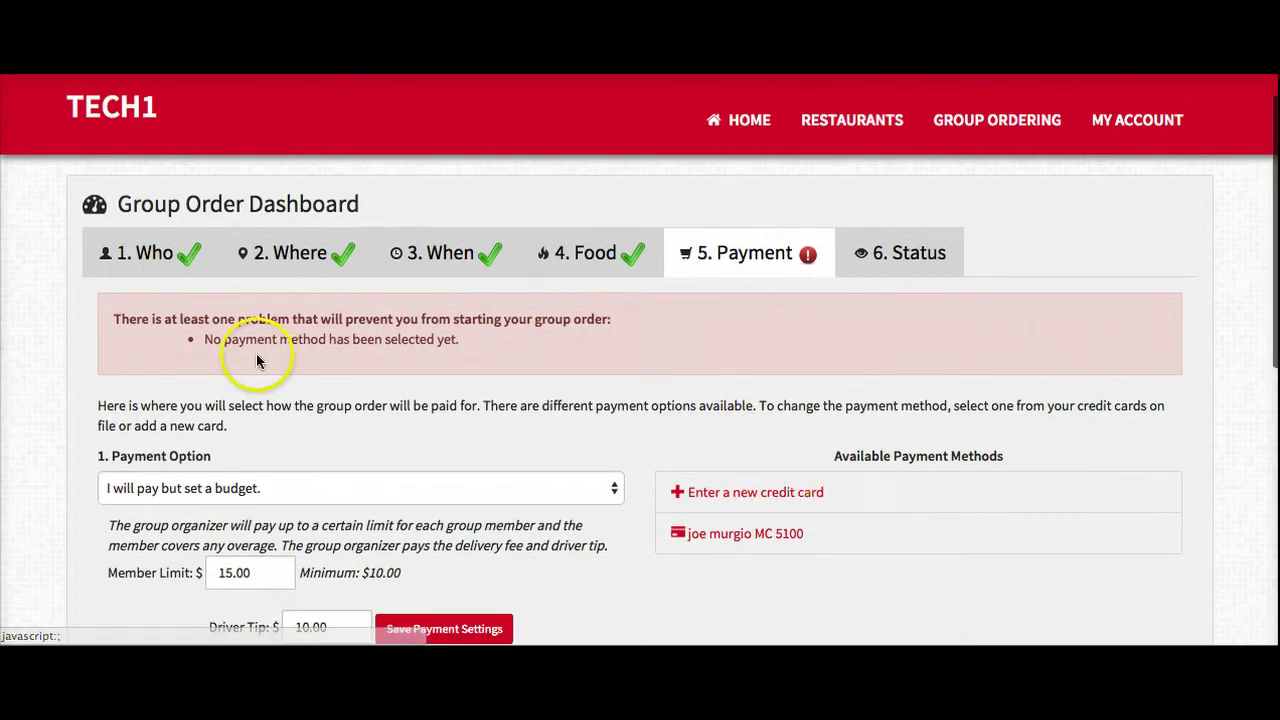
pyautogui.scroll(-1, 756, 548)
pyautogui.scroll(-3, 756, 547)
# Step: Pay with the saved Mastercard and begin the group order, sending invitations immediately
pyautogui.click(750, 396)
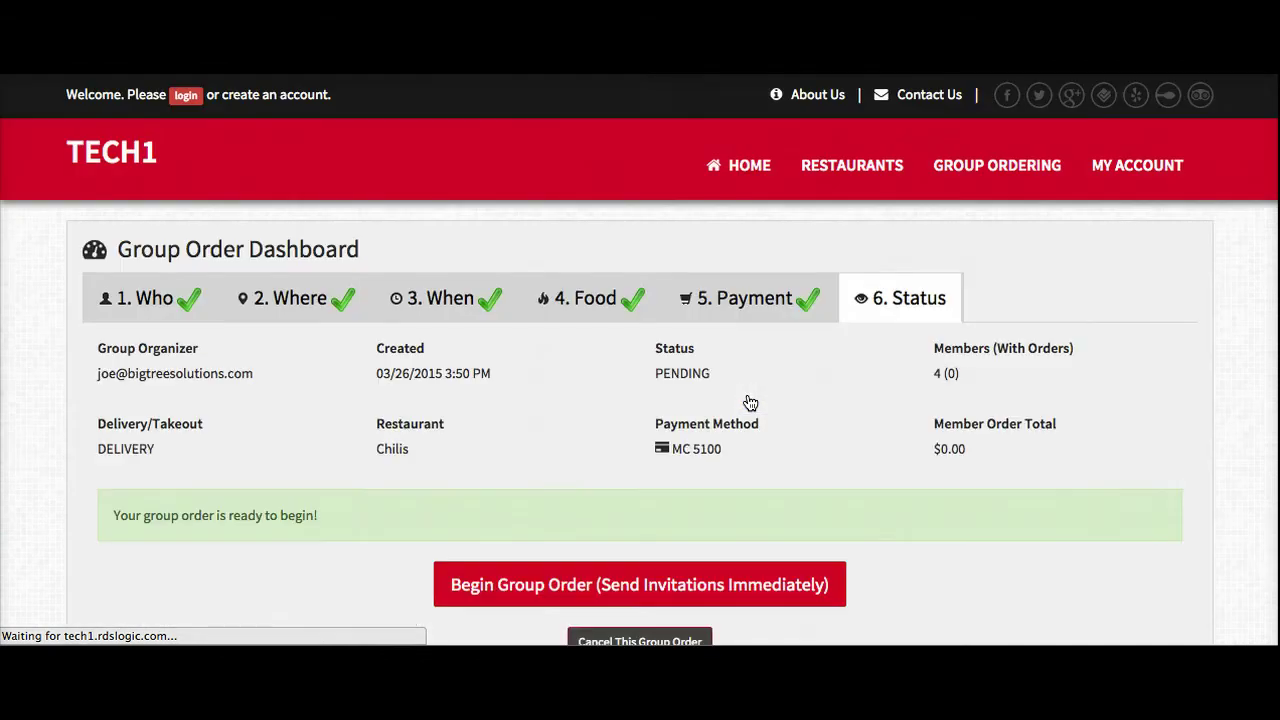
pyautogui.scroll(-5, 393, 446)
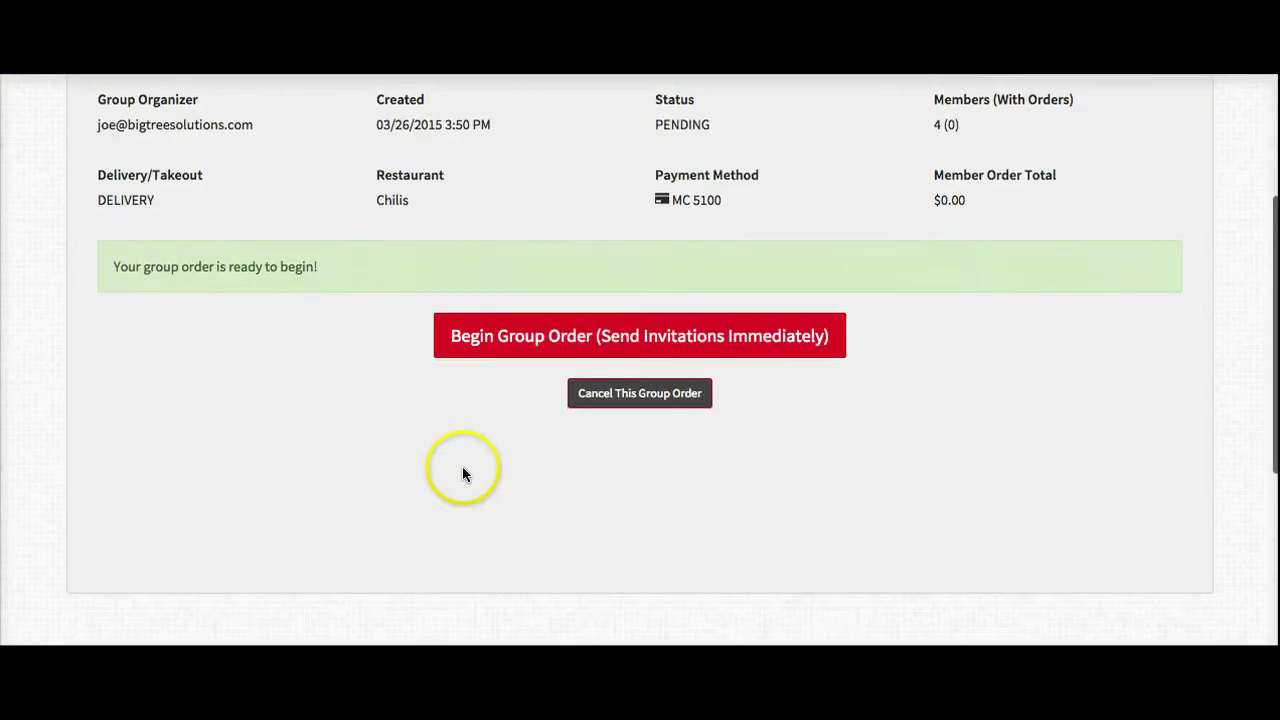
pyautogui.scroll(3, 477, 489)
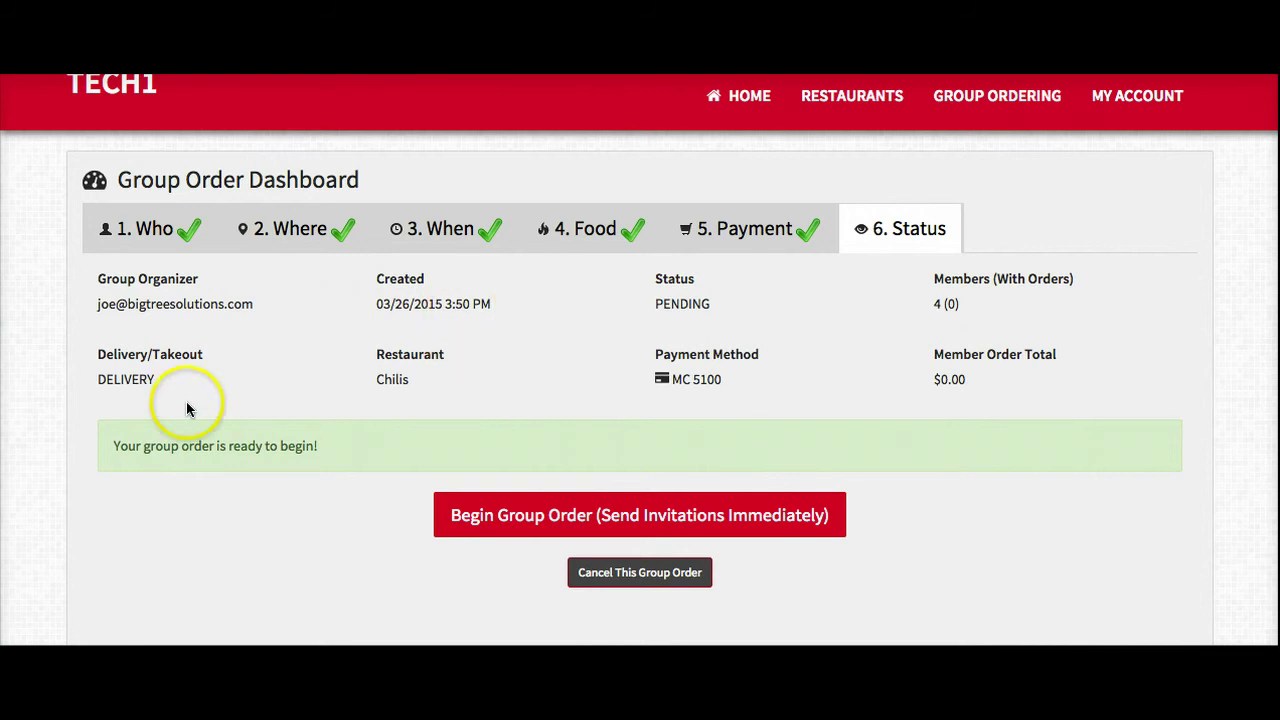
pyautogui.click(566, 515)
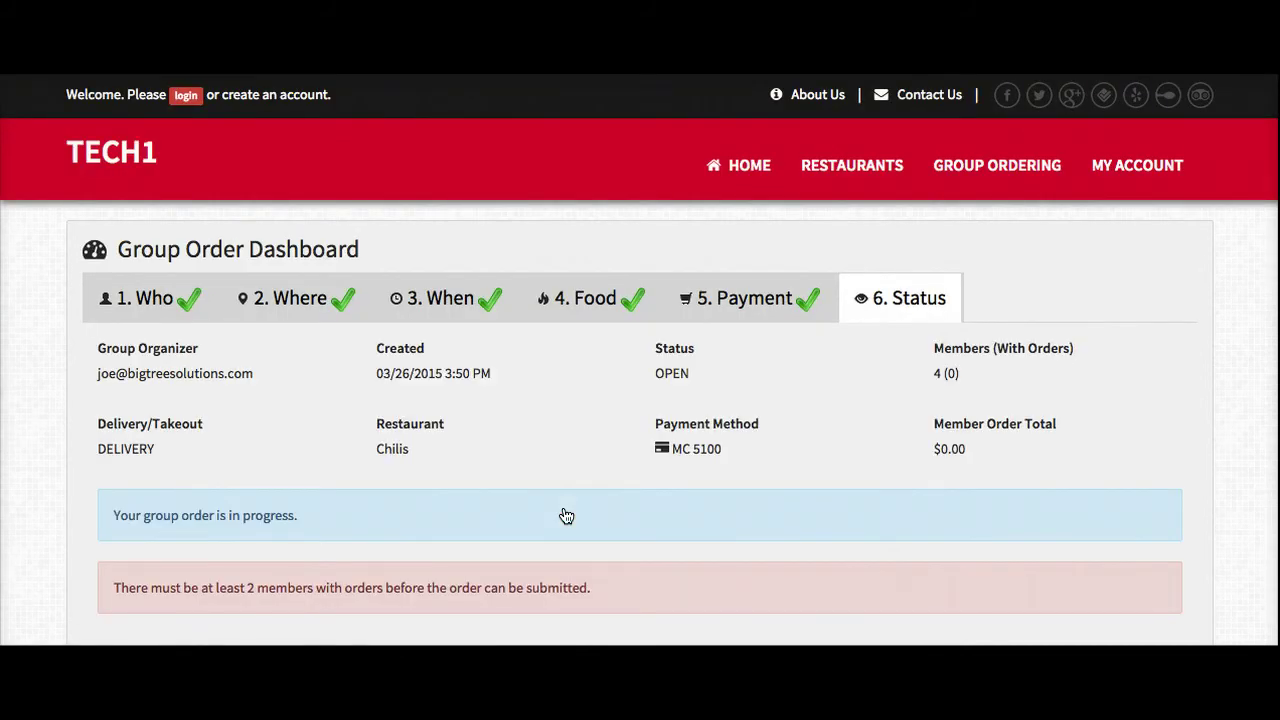
pyautogui.scroll(-2, 566, 515)
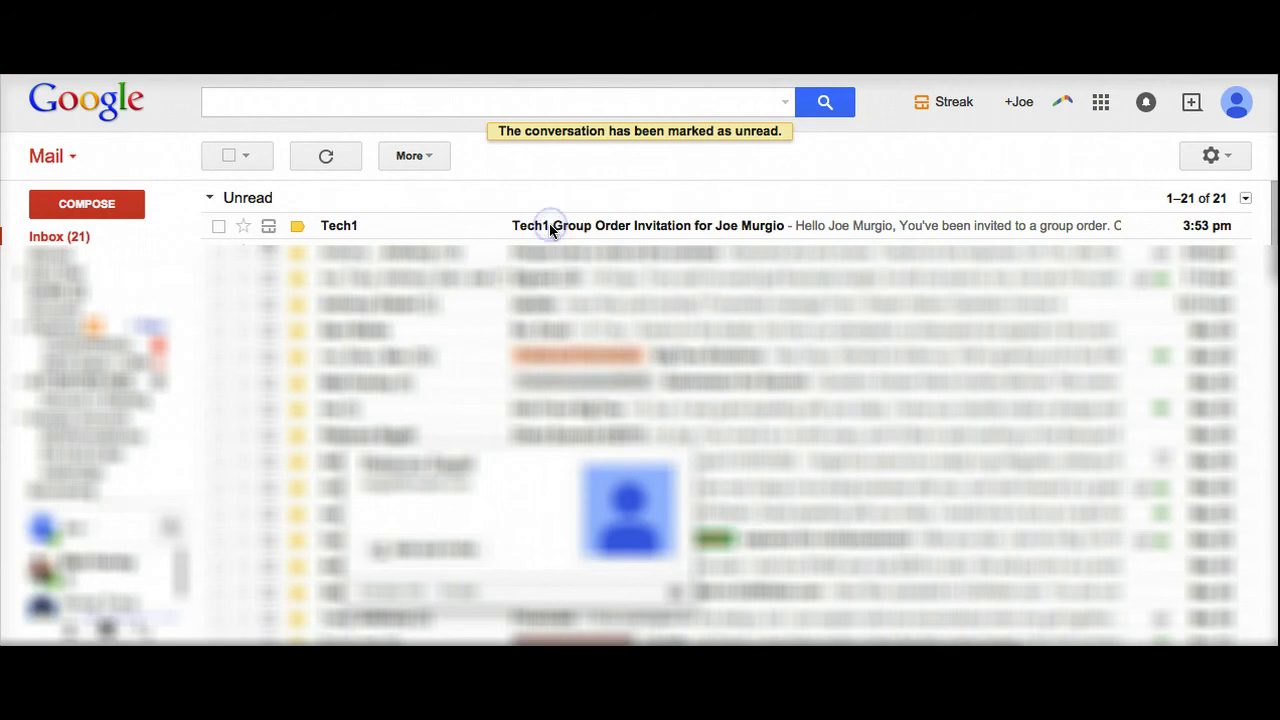
# Step: Open the Tech1 Group Order Invitation email and follow its link to the Chilis group order page
pyautogui.click(714, 226)
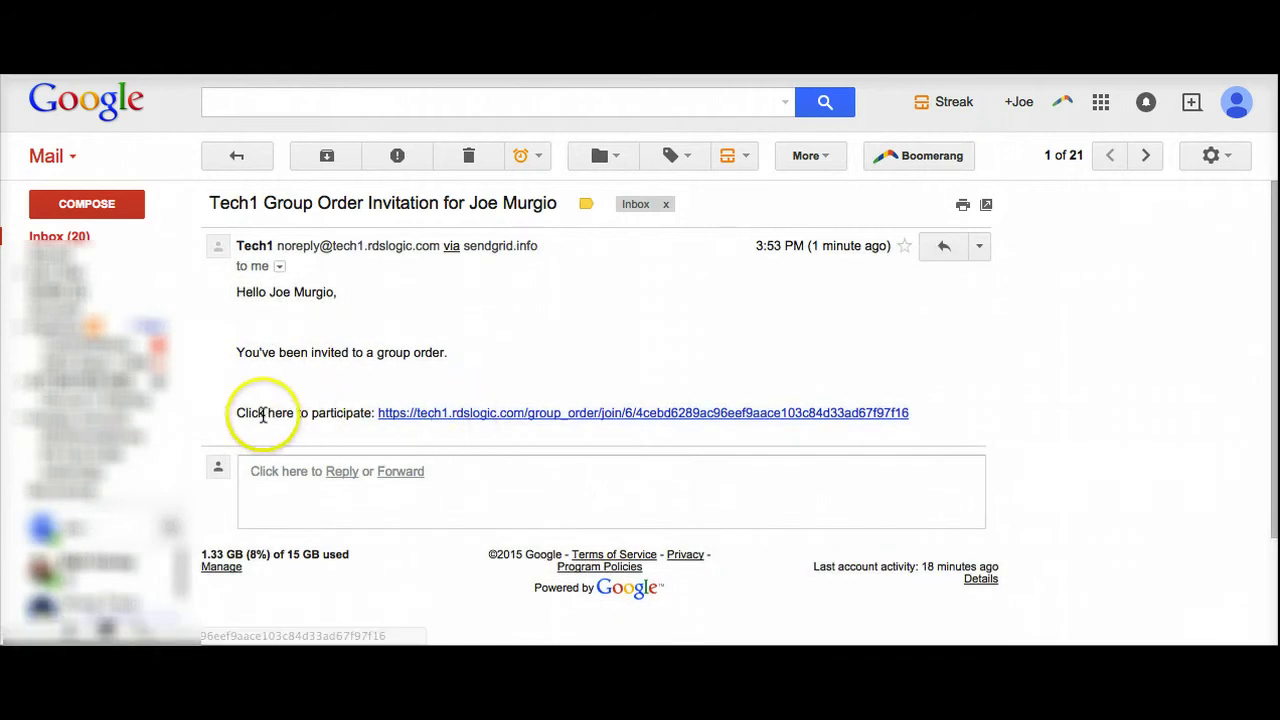
pyautogui.click(503, 423)
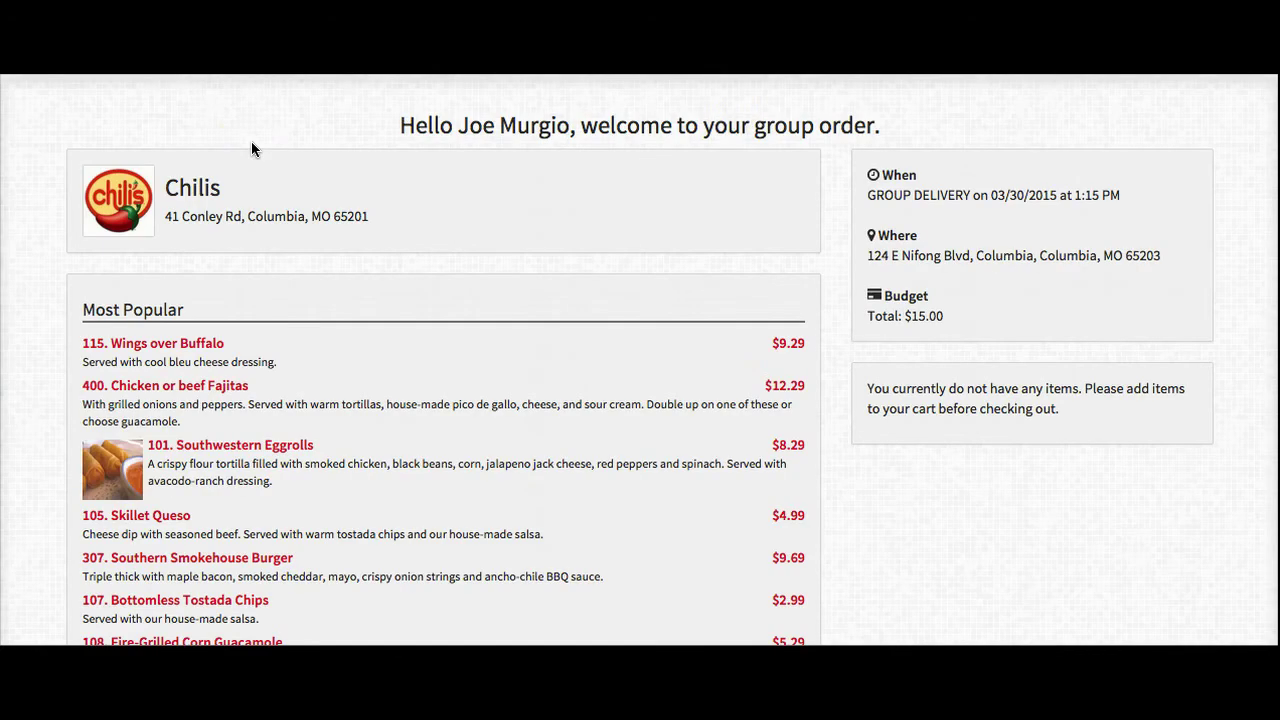
# Step: Add Chicken or beef Fajitas with beef, a bowl of chili and house salad with Avocado ranch
pyautogui.click(228, 392)
pyautogui.scroll(-3, 226, 393)
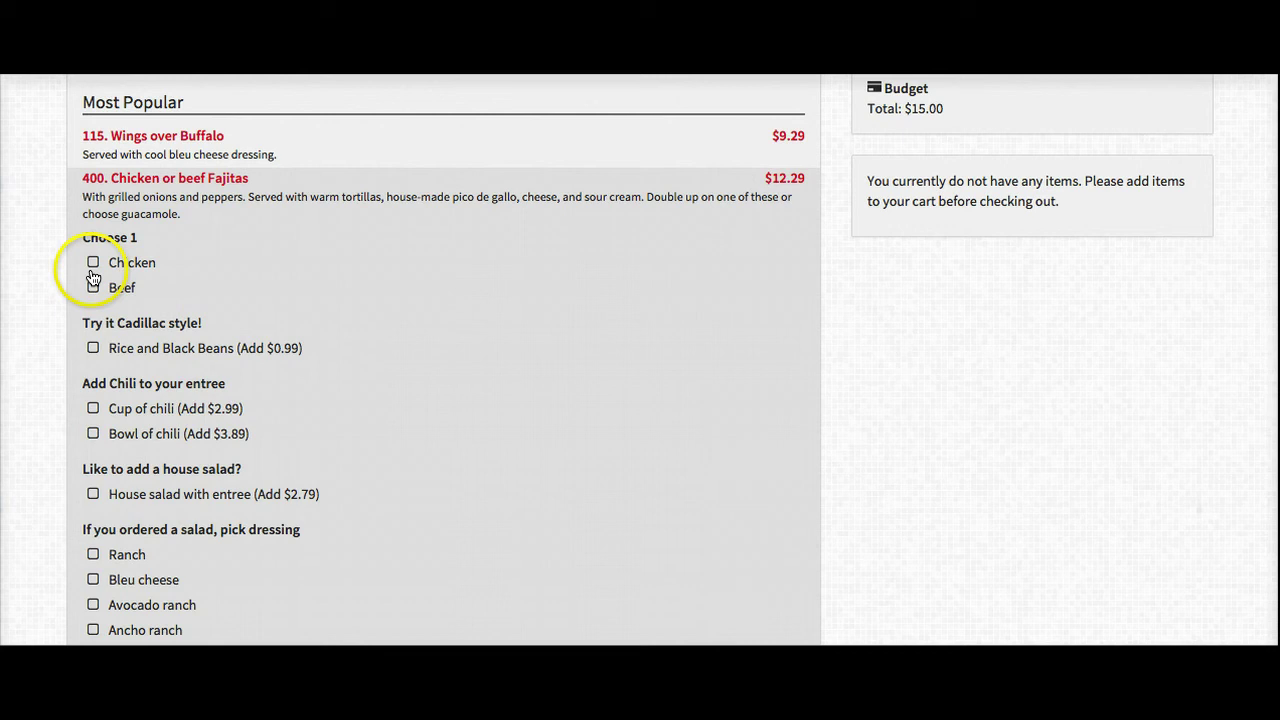
pyautogui.click(93, 286)
pyautogui.scroll(-1, 186, 337)
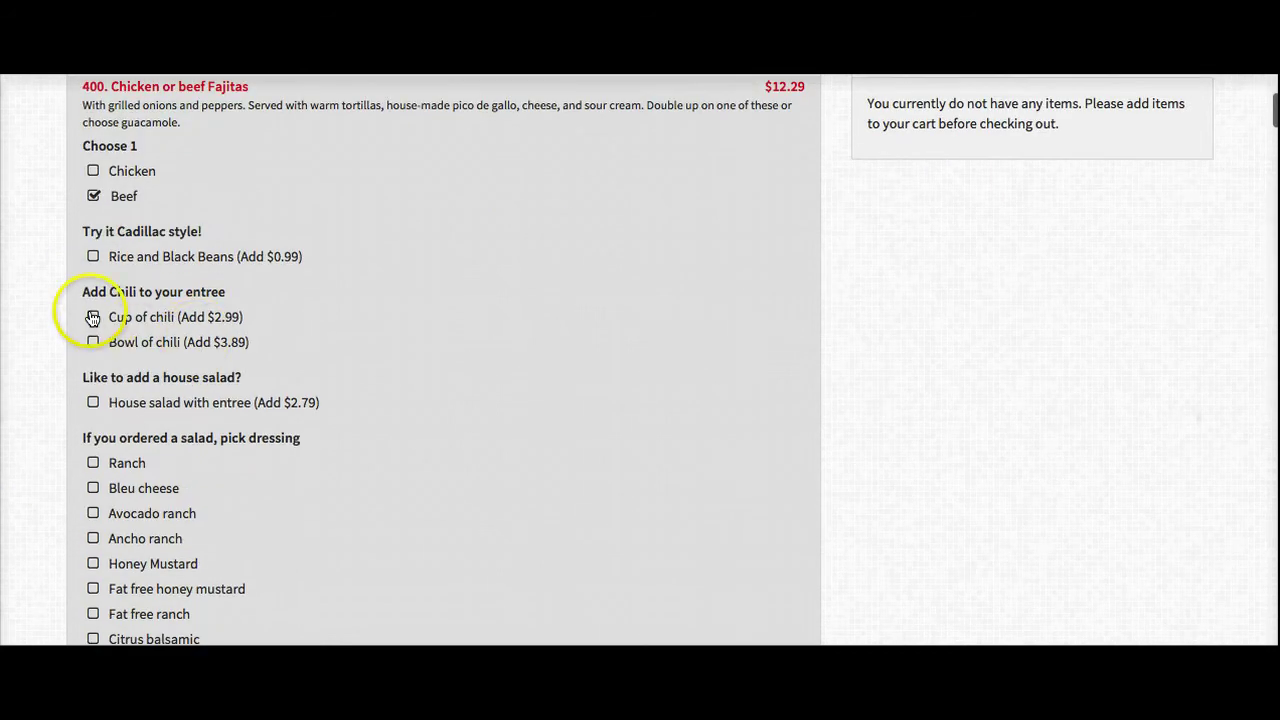
pyautogui.click(94, 344)
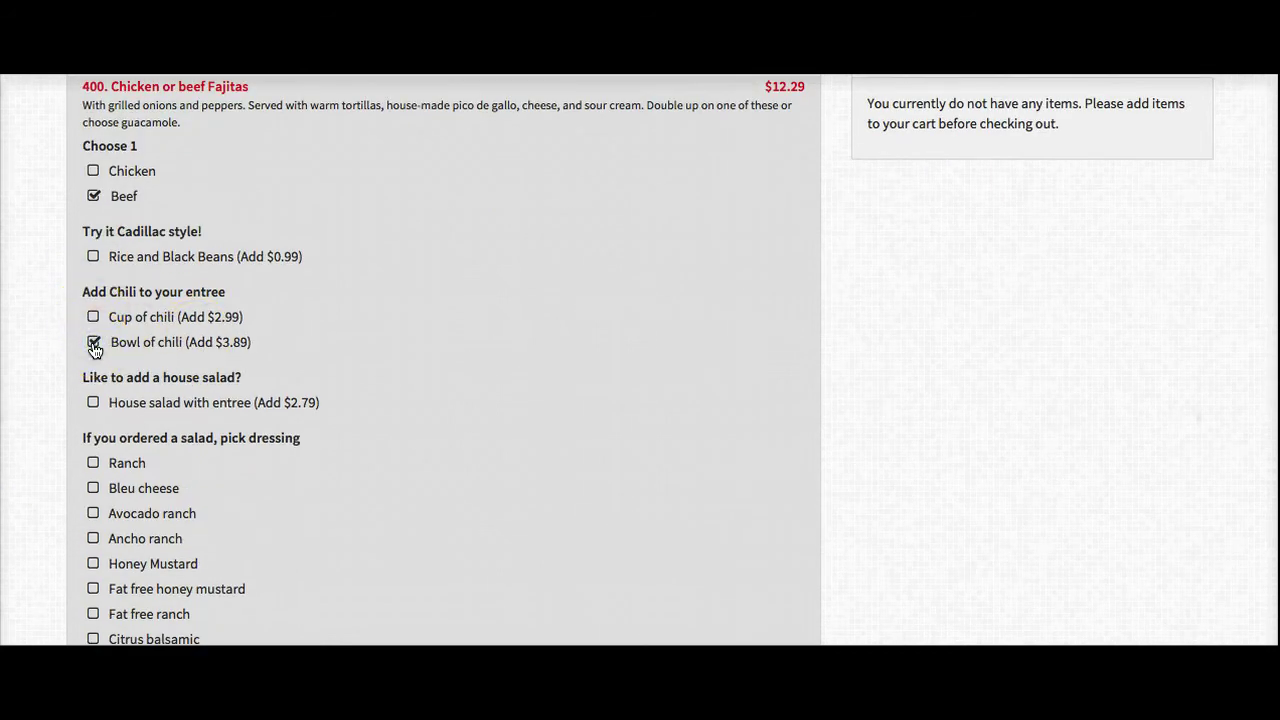
pyautogui.scroll(-1, 93, 345)
pyautogui.click(94, 363)
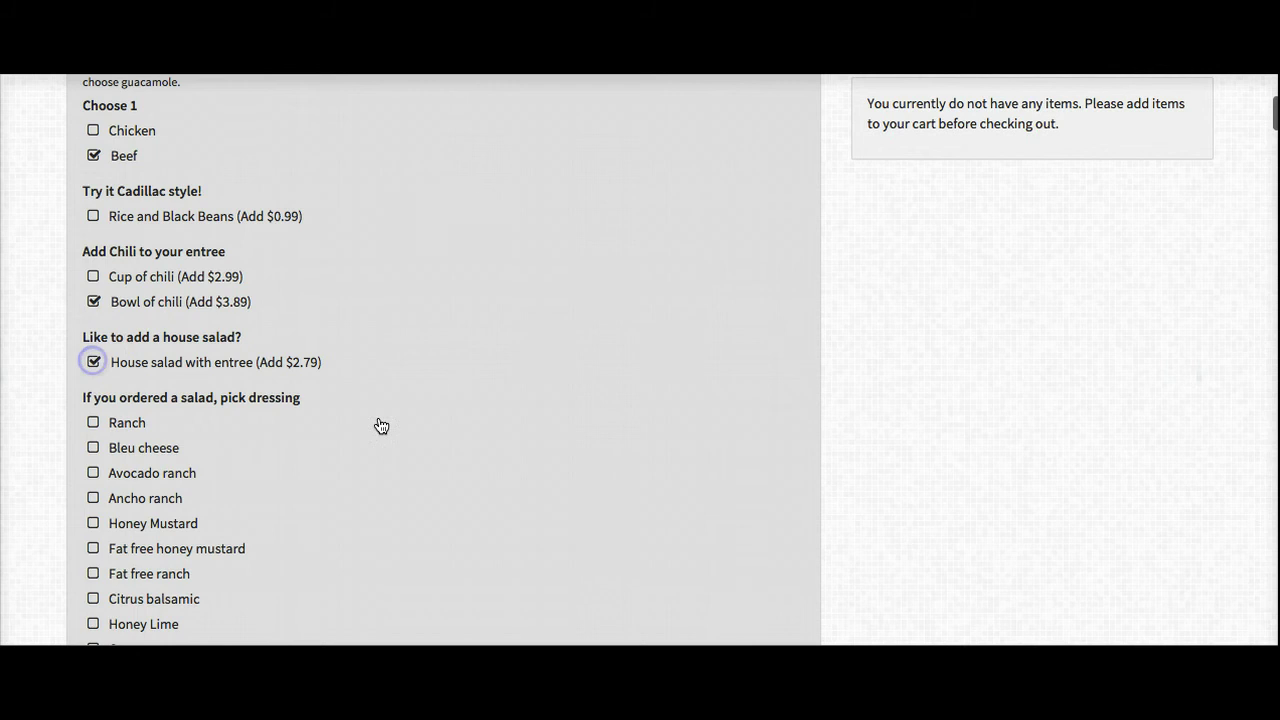
pyautogui.scroll(-3, 443, 437)
pyautogui.click(94, 348)
pyautogui.scroll(-7, 337, 377)
pyautogui.scroll(-6, 340, 382)
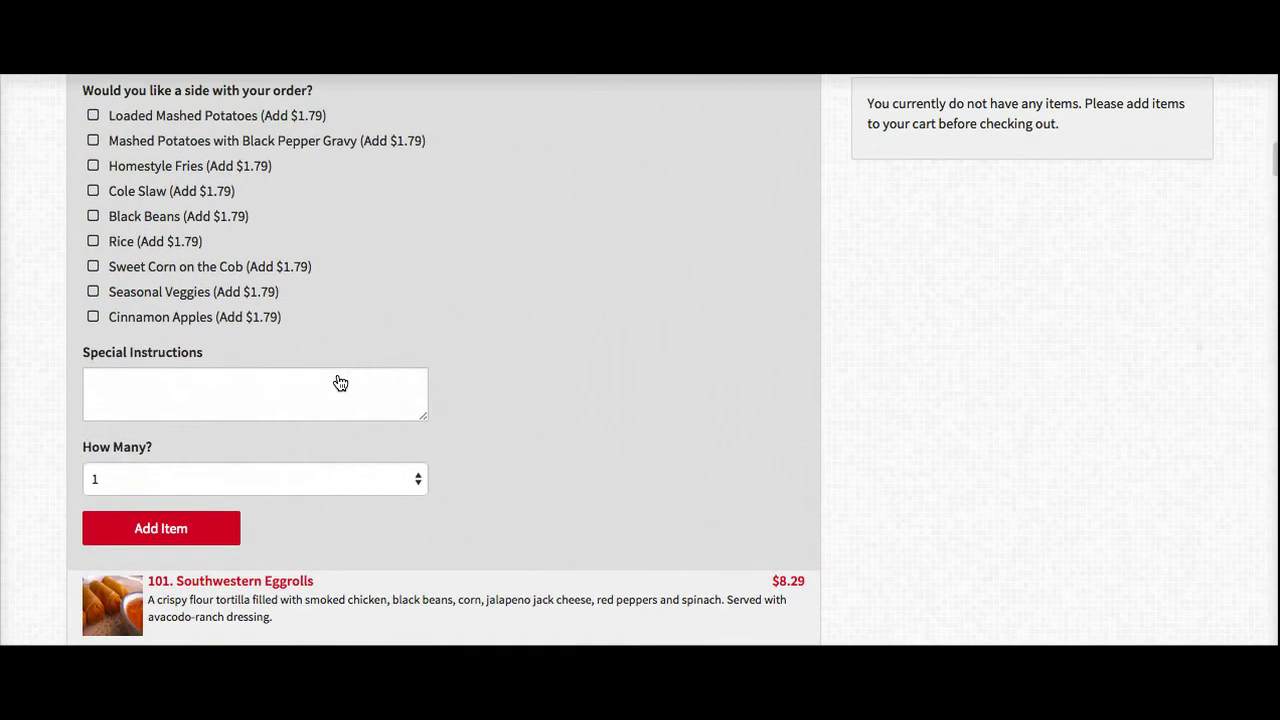
pyautogui.scroll(-1, 322, 410)
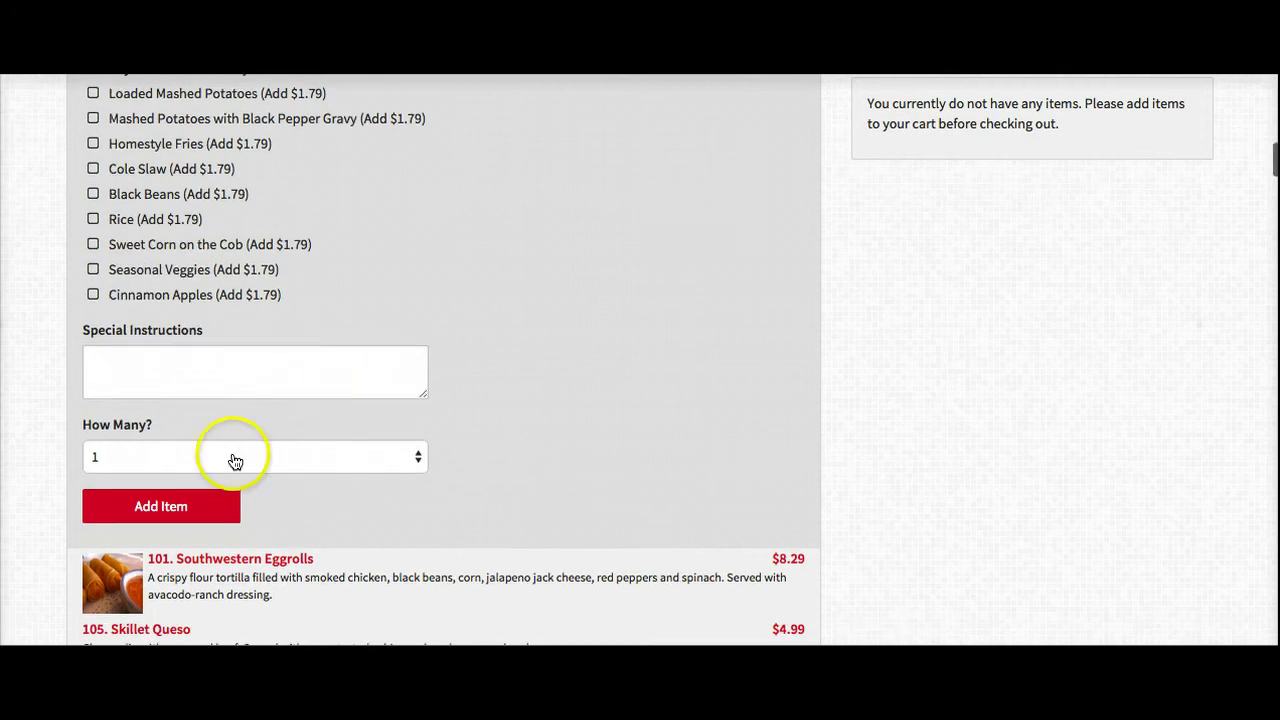
pyautogui.scroll(-1, 180, 478)
pyautogui.click(184, 480)
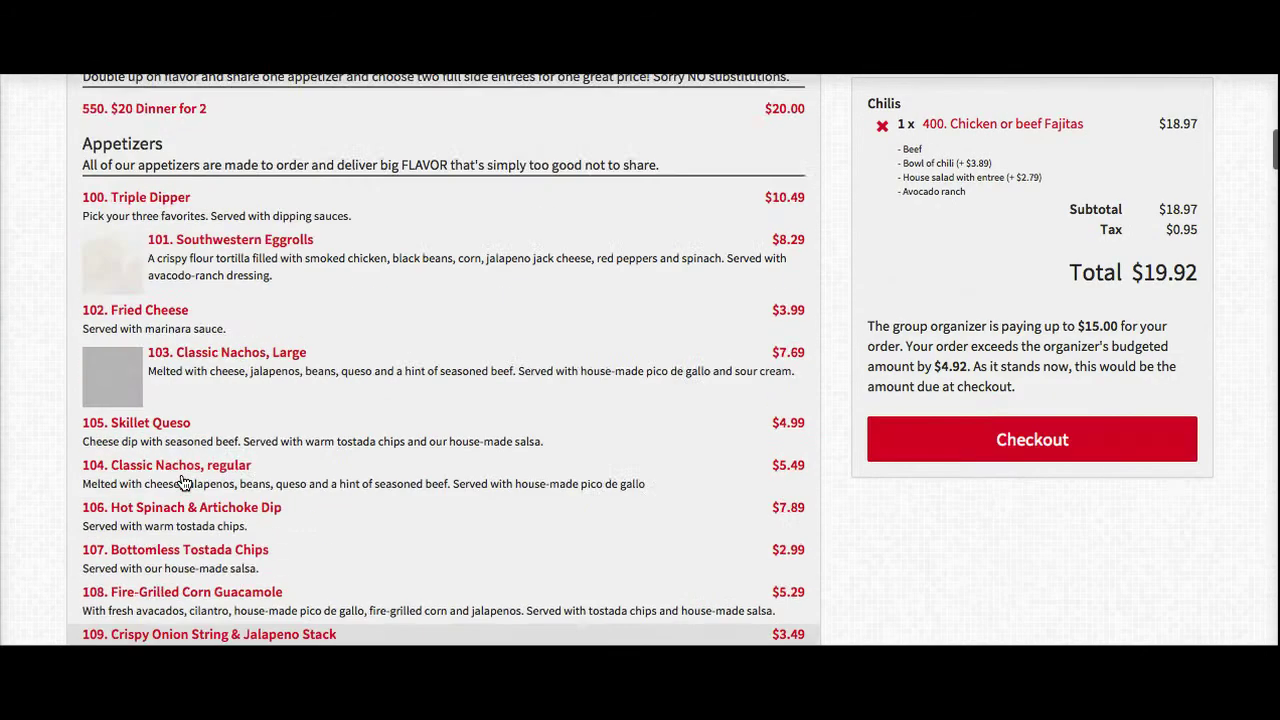
# Step: Proceed to checkout and review the $19.92 cart against the $15.00 budget
pyautogui.scroll(4, 1017, 288)
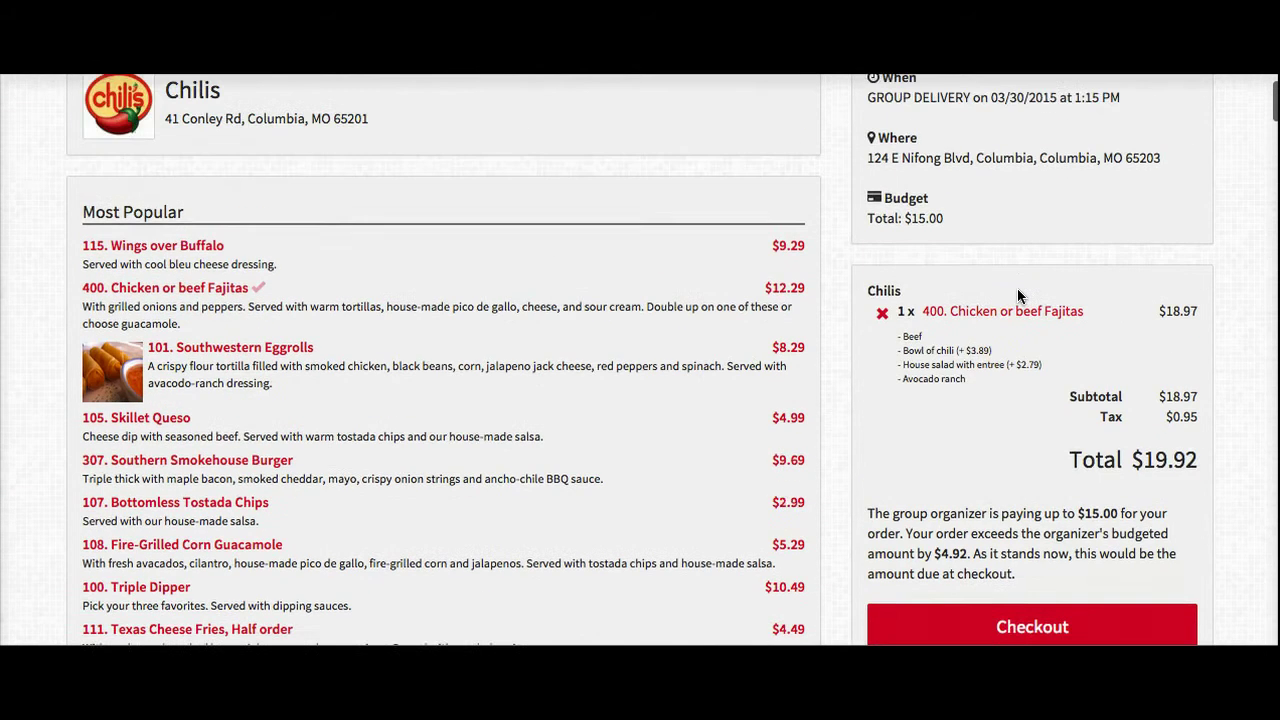
pyautogui.scroll(-5, 1017, 288)
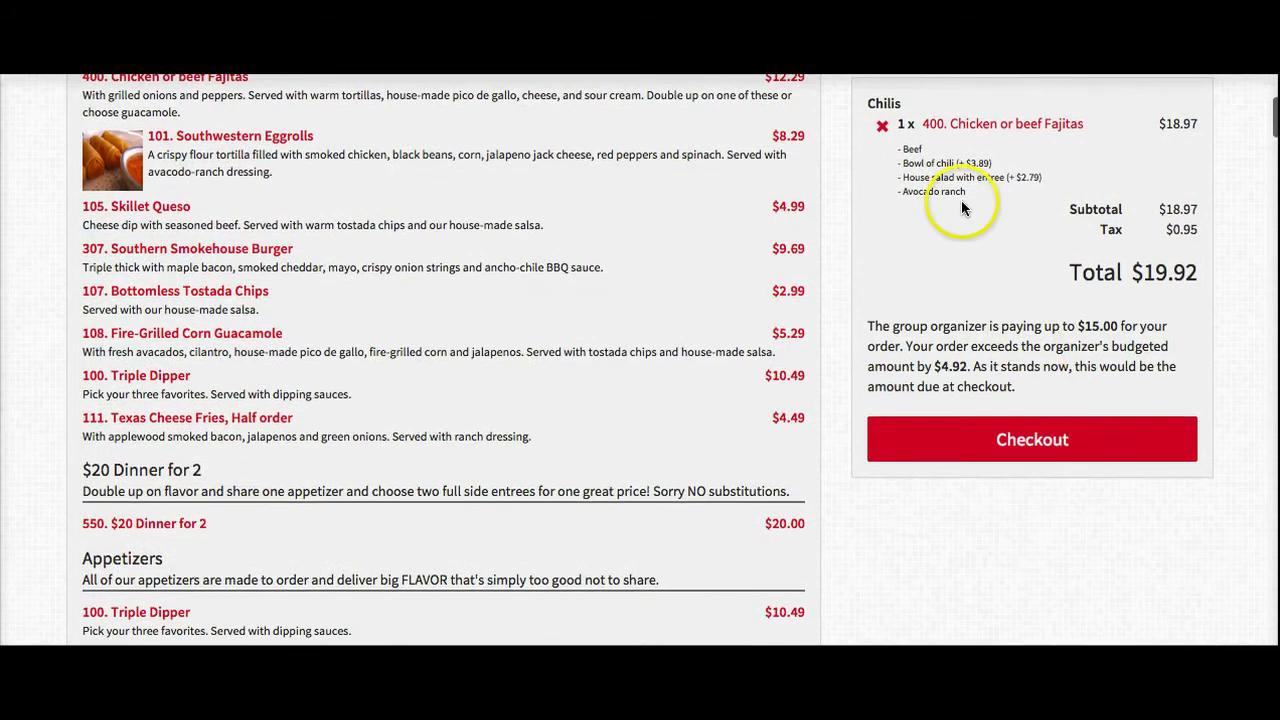
pyautogui.scroll(2, 1040, 195)
pyautogui.click(1040, 500)
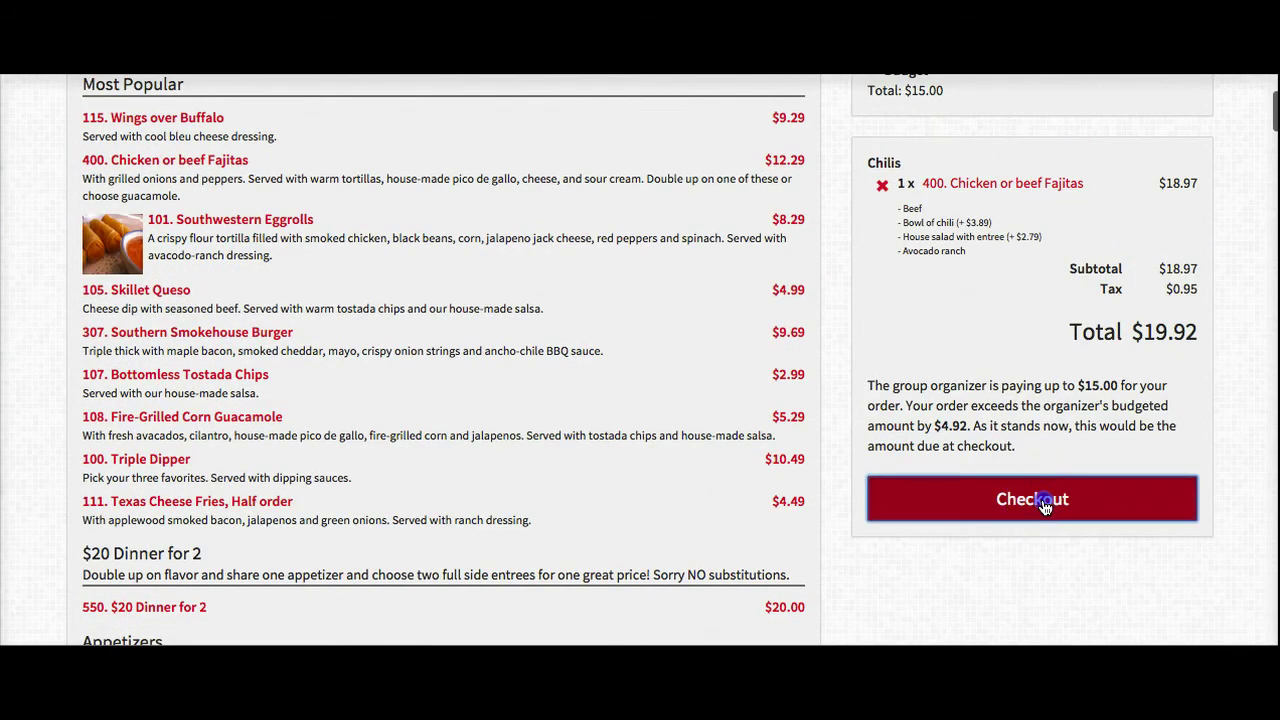
pyautogui.scroll(-3, 1045, 509)
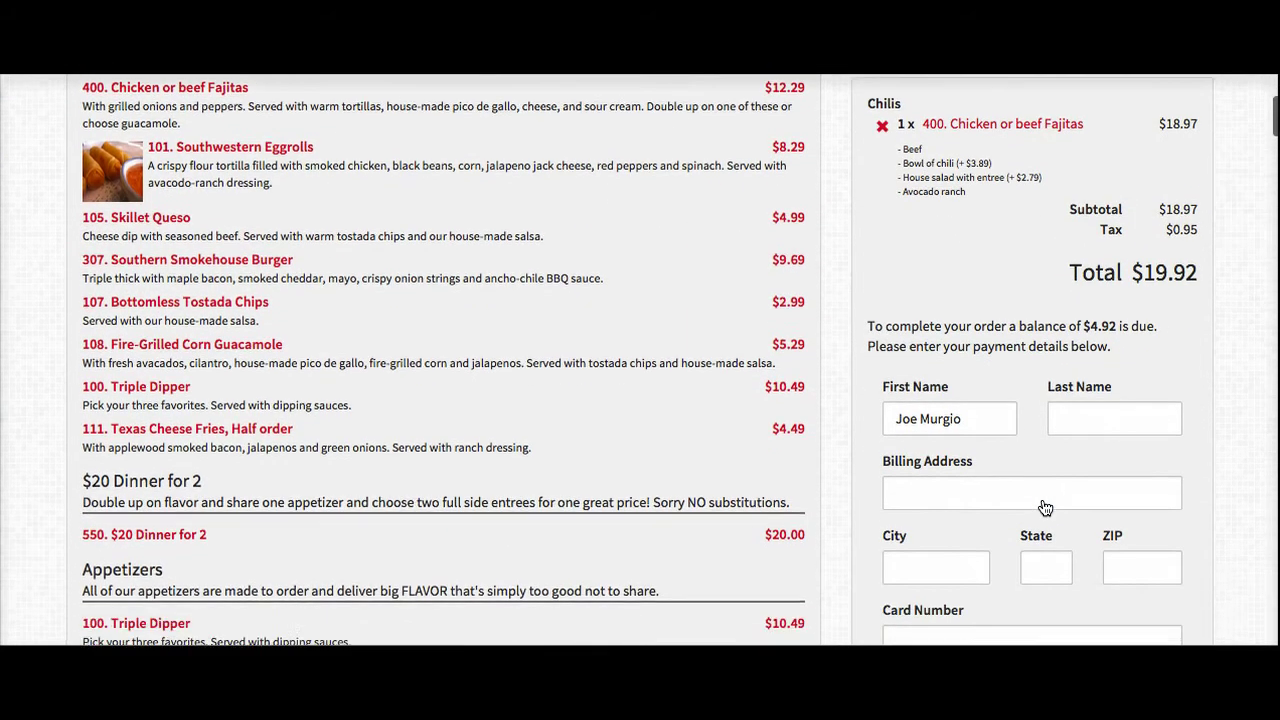
pyautogui.click(1095, 325)
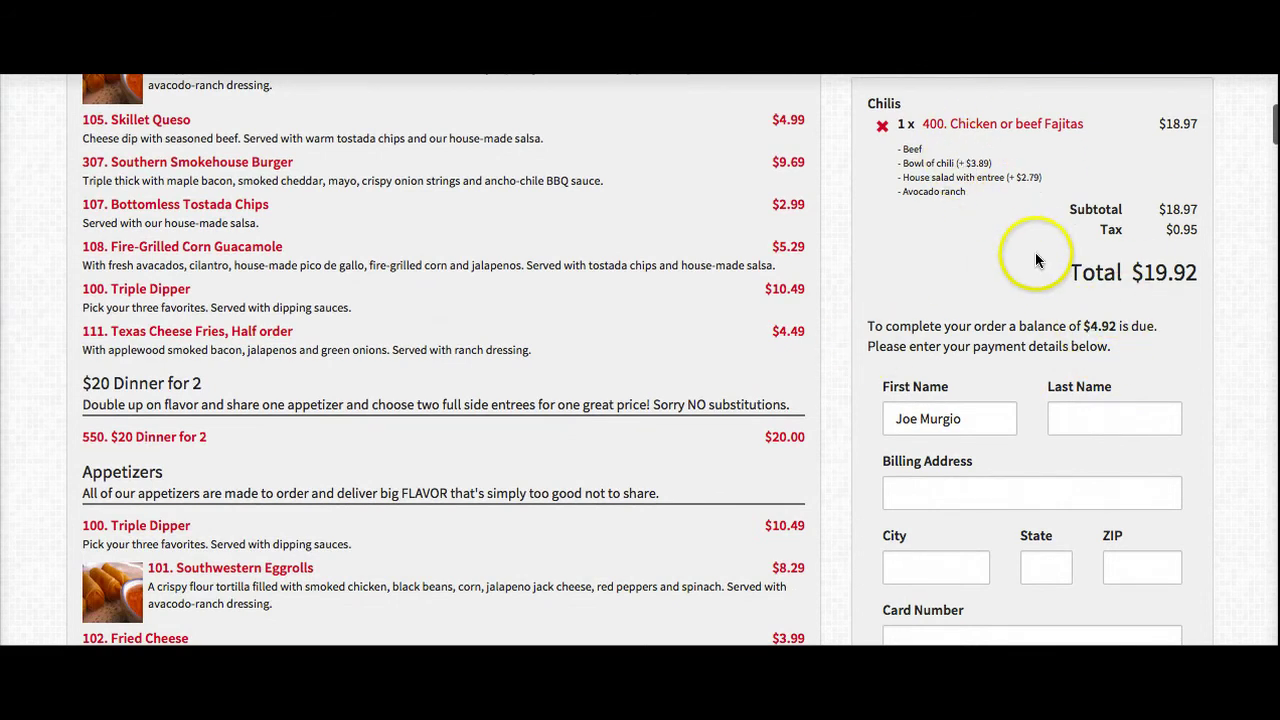
pyautogui.scroll(5, 1035, 252)
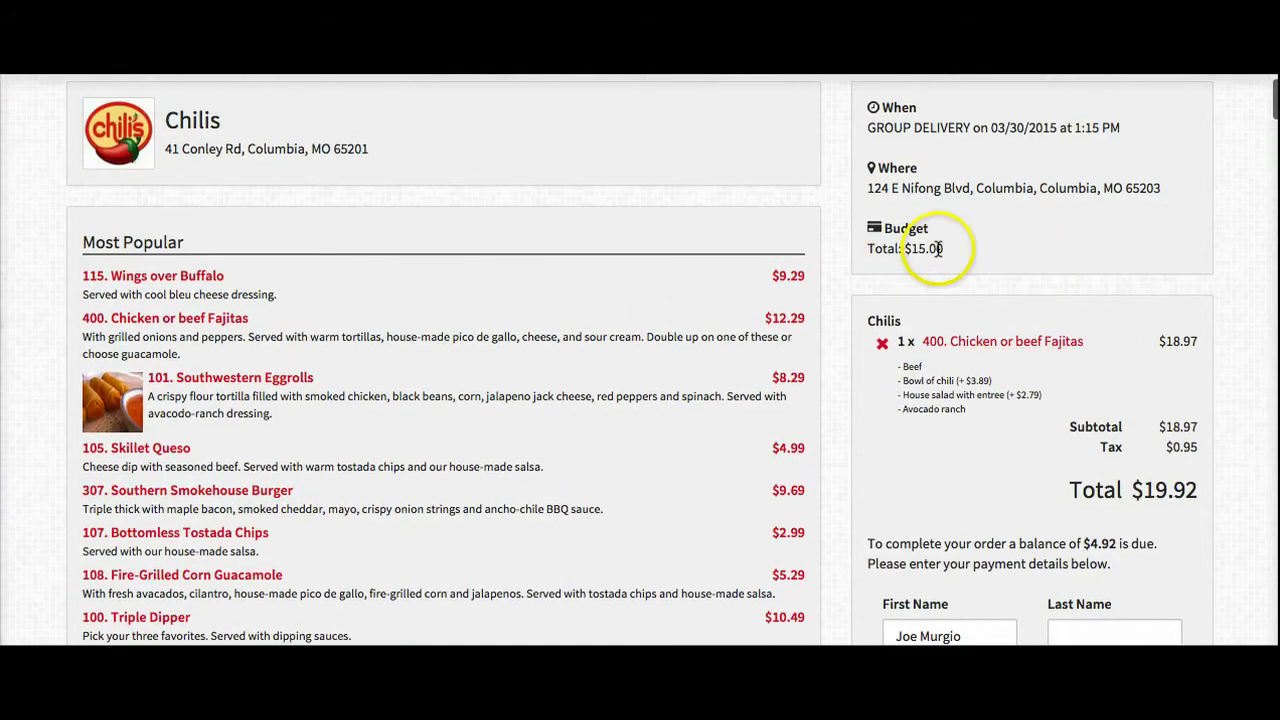
pyautogui.scroll(1, 908, 255)
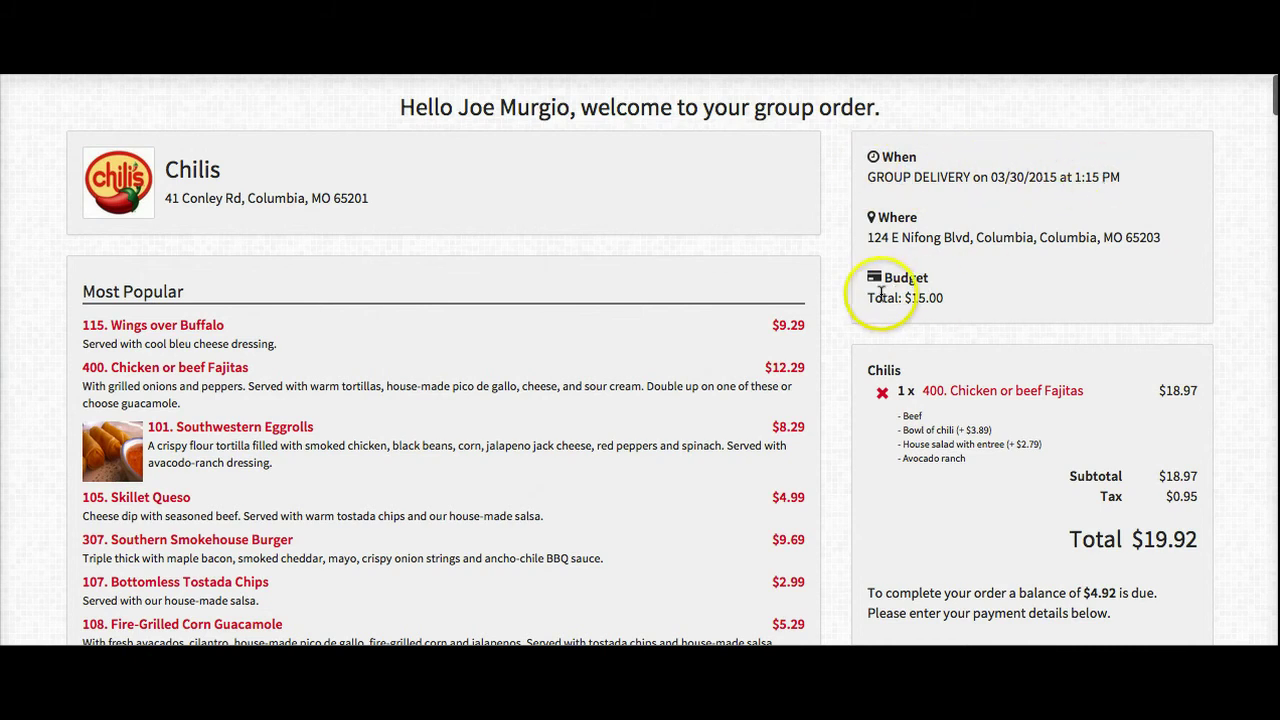
pyautogui.scroll(-5, 1000, 320)
pyautogui.scroll(-10, 1064, 510)
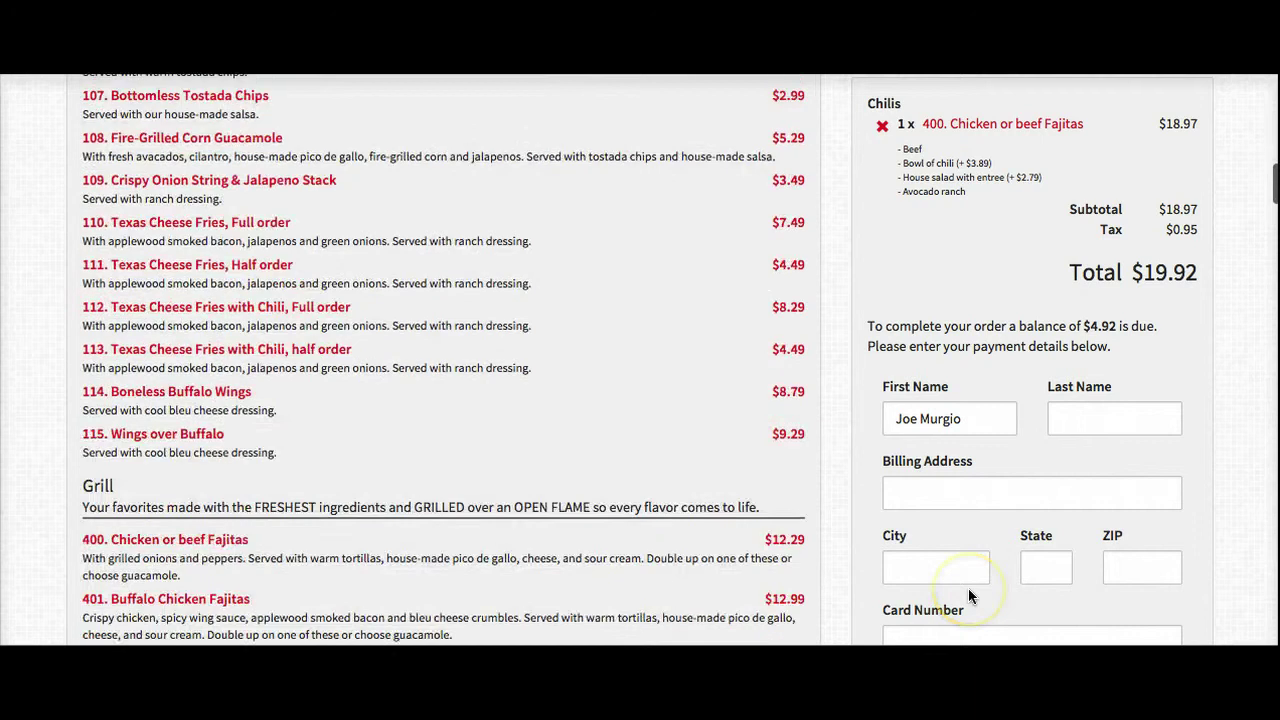
pyautogui.scroll(10, 968, 590)
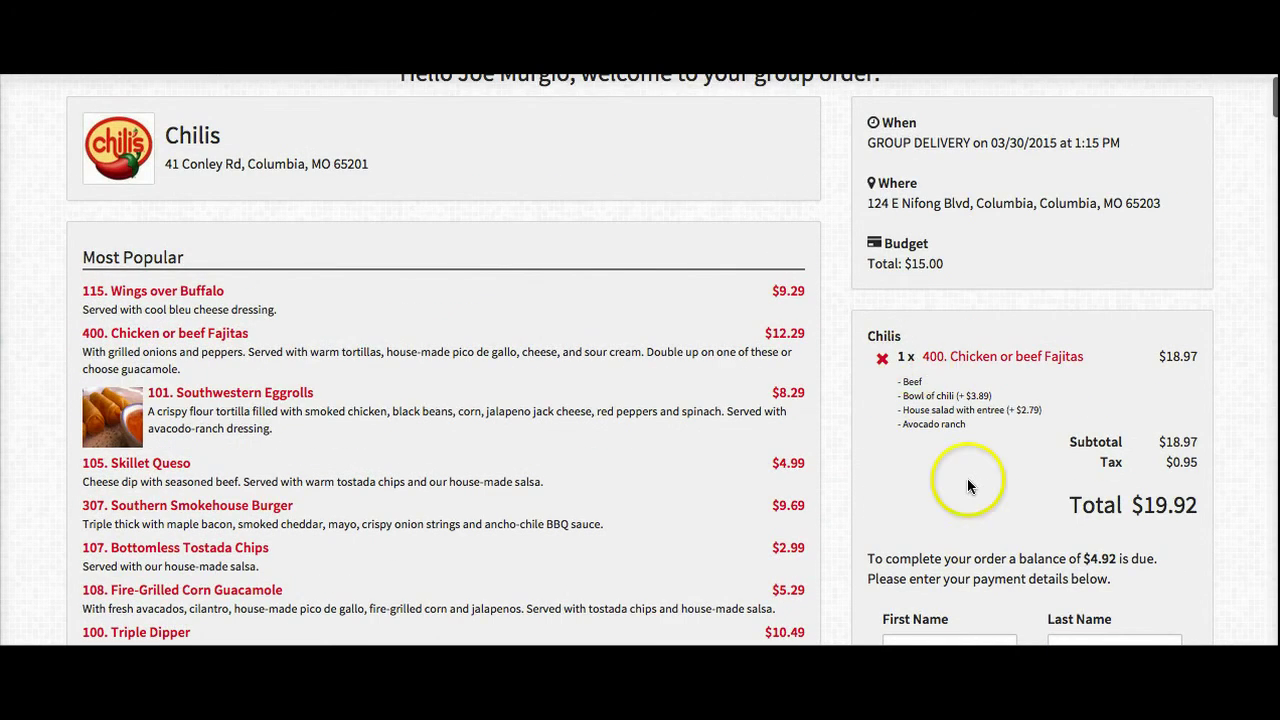
pyautogui.scroll(-5, 1038, 500)
pyautogui.scroll(2, 1038, 501)
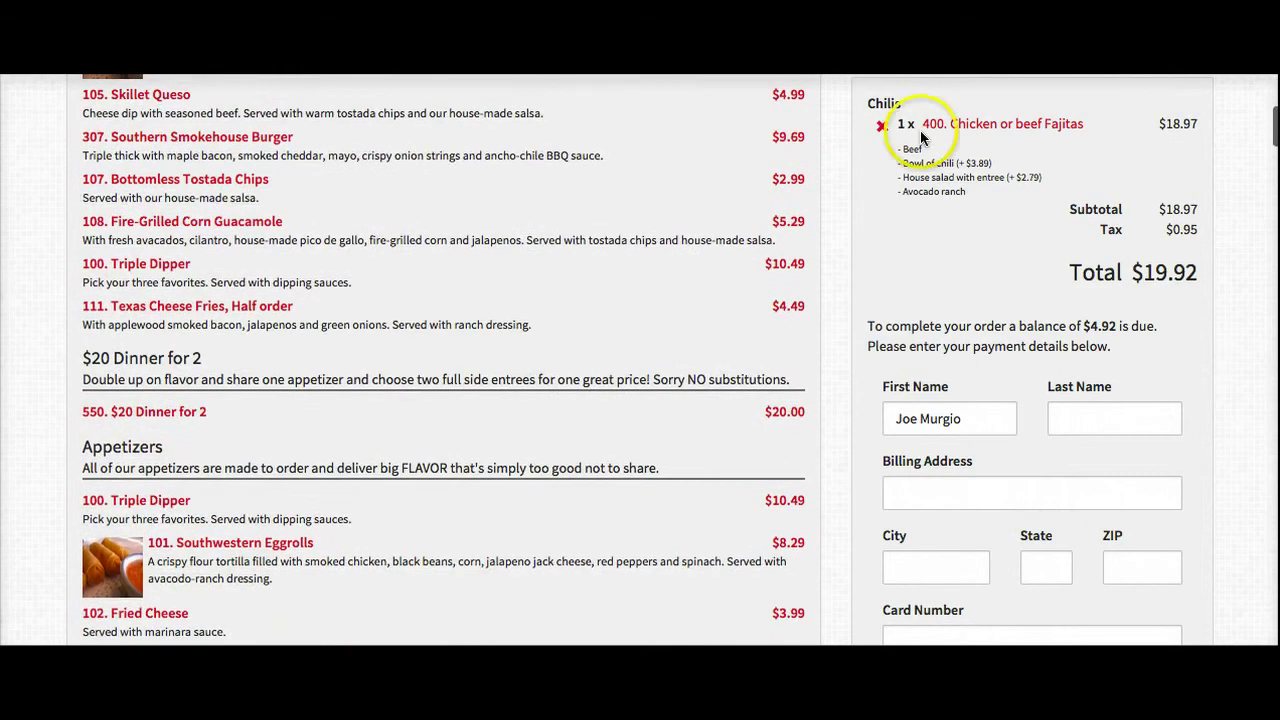
pyautogui.moveTo(913, 128); pyautogui.dragTo(881, 127)
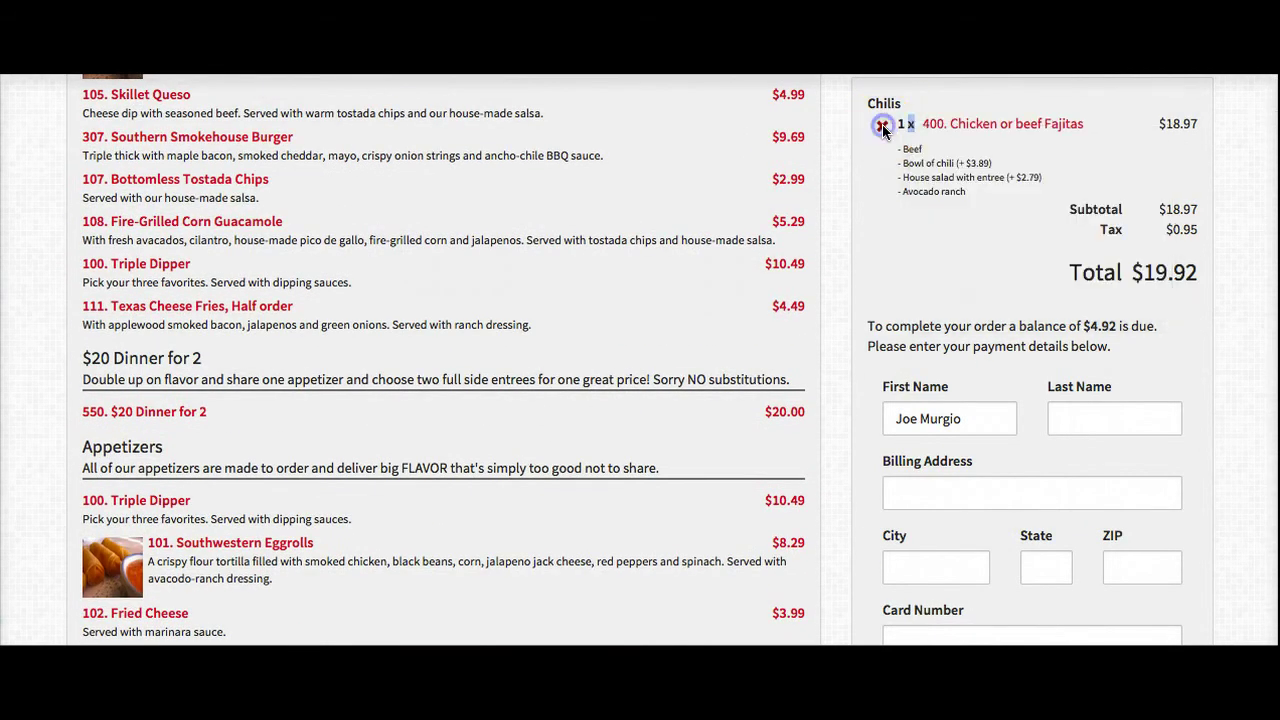
# Step: Remove the beef fajitas and re-add Chicken or beef Fajitas with Chicken
pyautogui.click(882, 127)
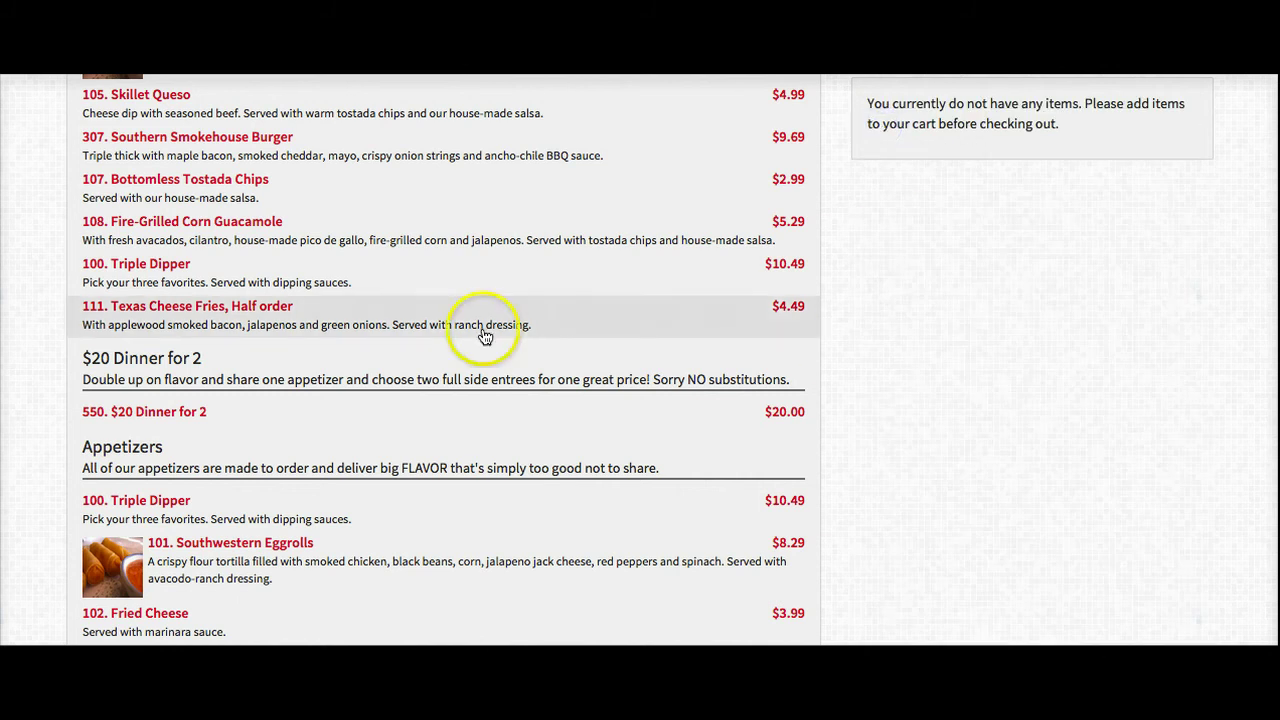
pyautogui.scroll(2, 486, 330)
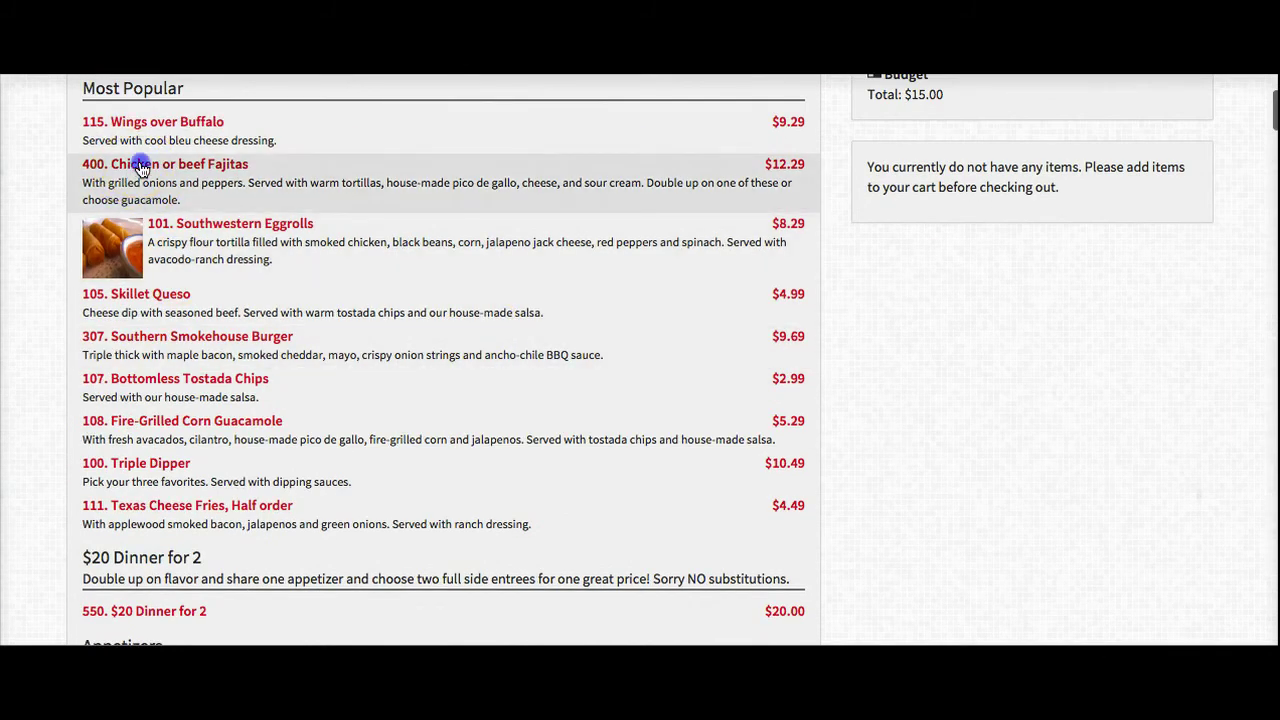
pyautogui.click(137, 164)
pyautogui.click(93, 263)
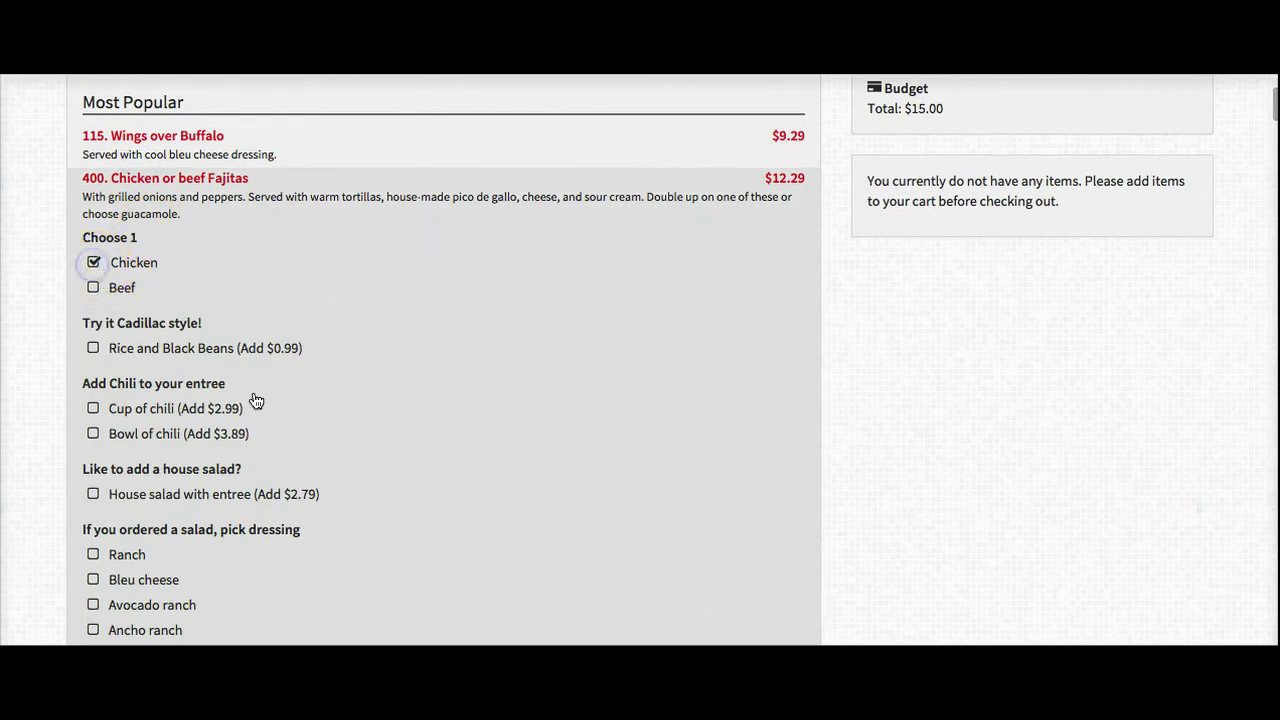
pyautogui.scroll(-10, 337, 457)
pyautogui.scroll(1, 178, 219)
pyautogui.click(178, 225)
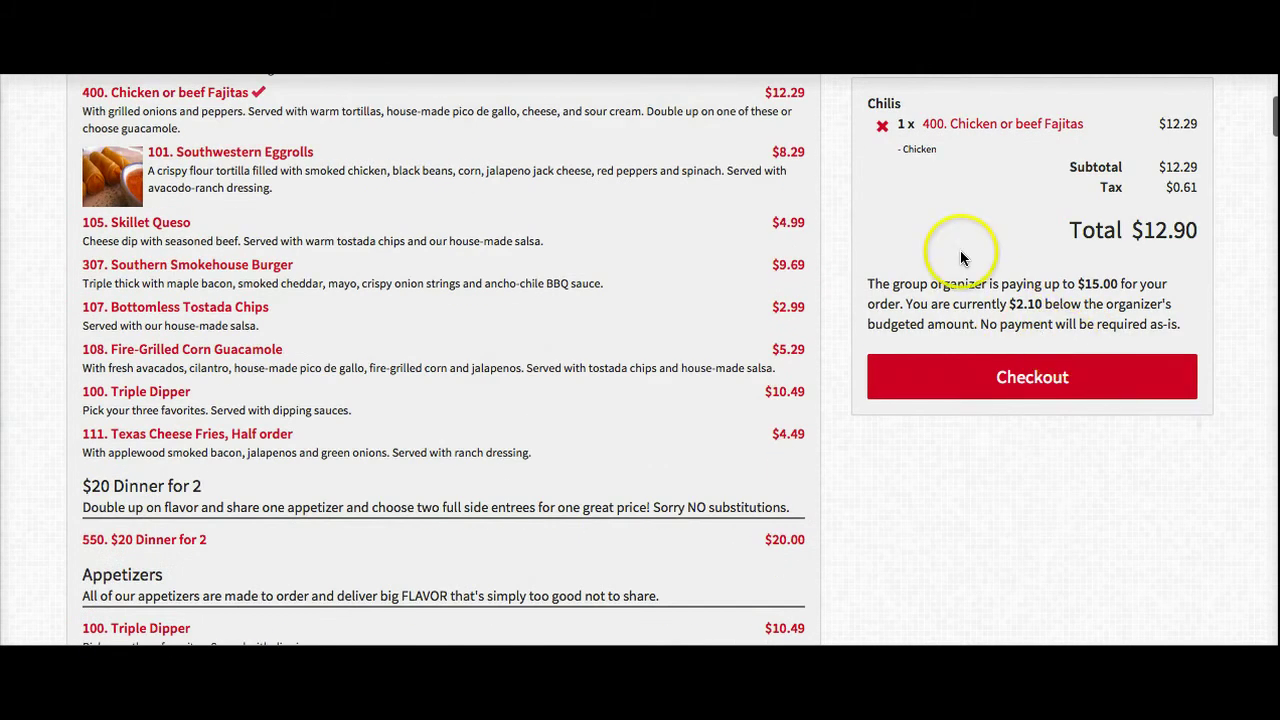
# Step: Check out the $12.90 chicken fajitas order to reach the thank-you confirmation
pyautogui.scroll(3, 960, 258)
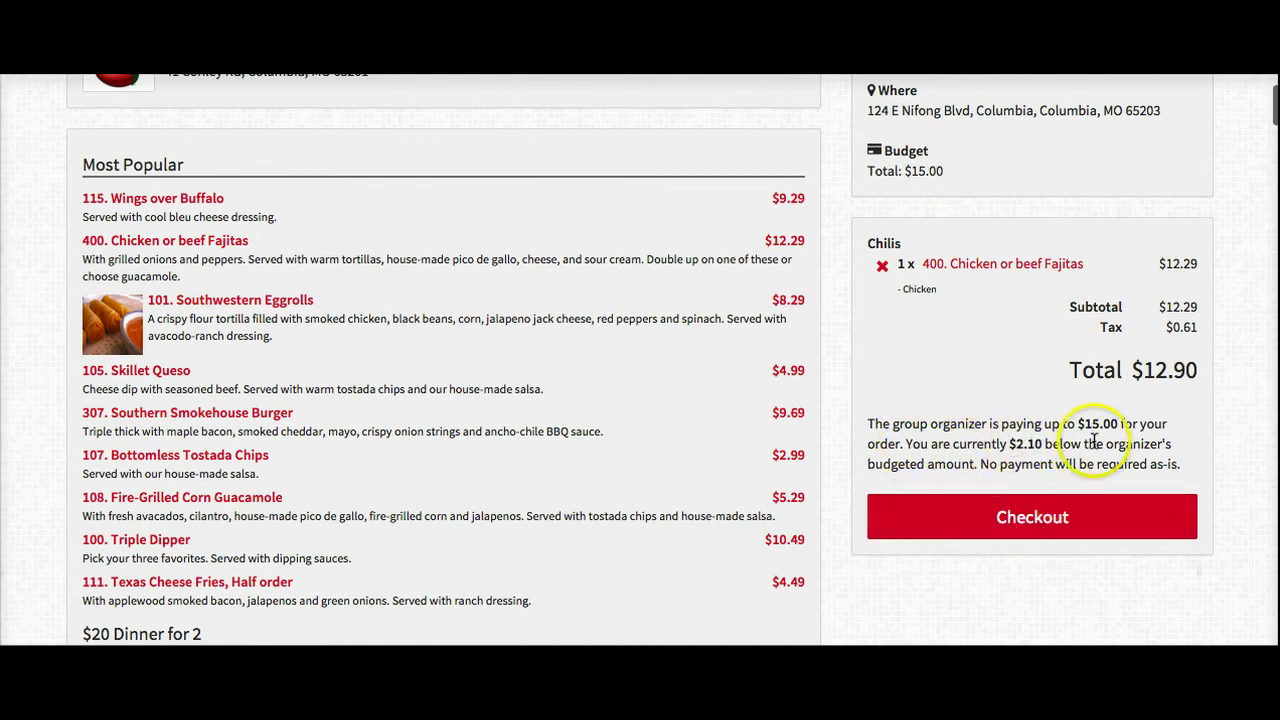
pyautogui.click(1037, 522)
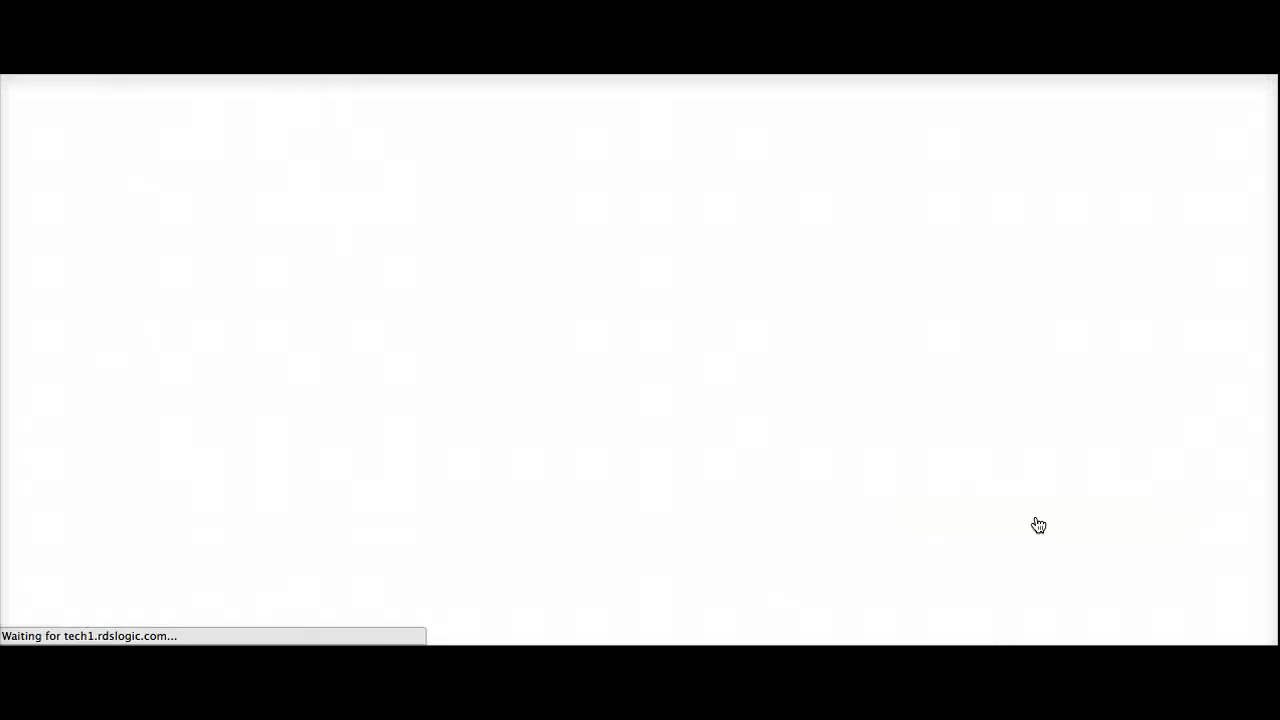
pyautogui.click(650, 423)
# Step: Show the Group Order Dashboard status: order open, 4 of 4 members ordered, $47.18 total
pyautogui.scroll(-1, 650, 423)
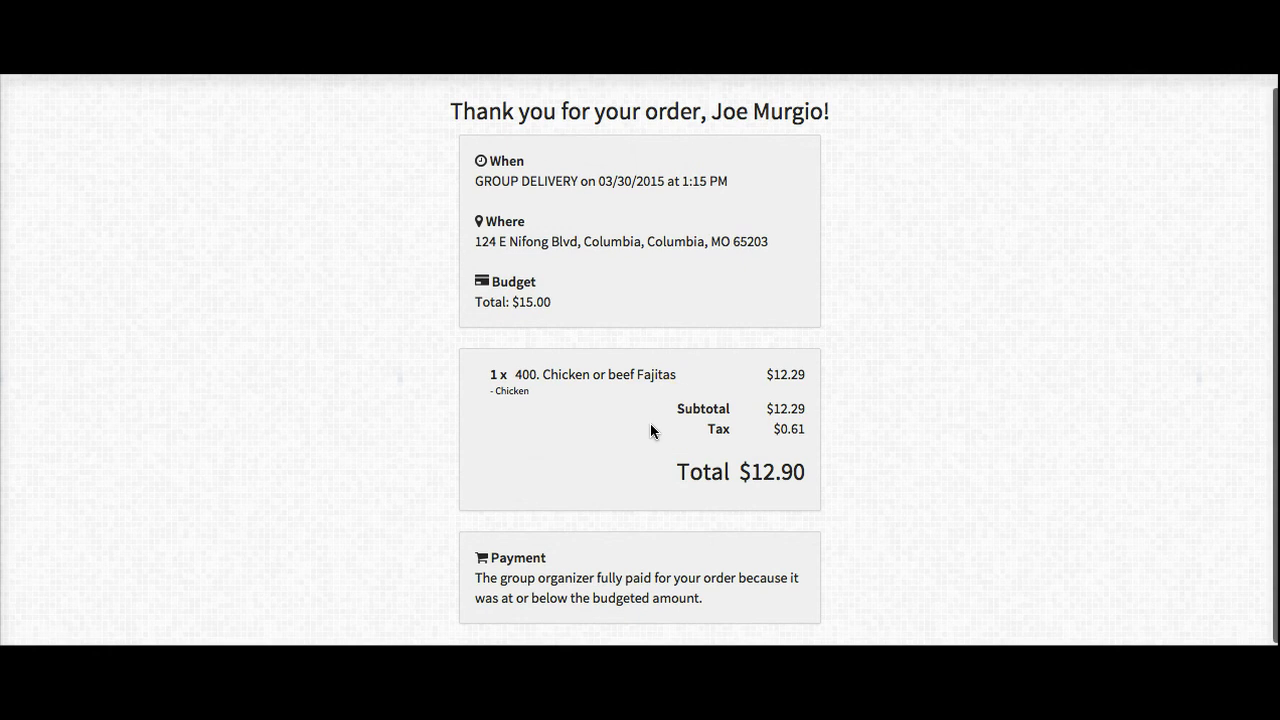
pyautogui.scroll(1, 650, 425)
pyautogui.click(214, 315)
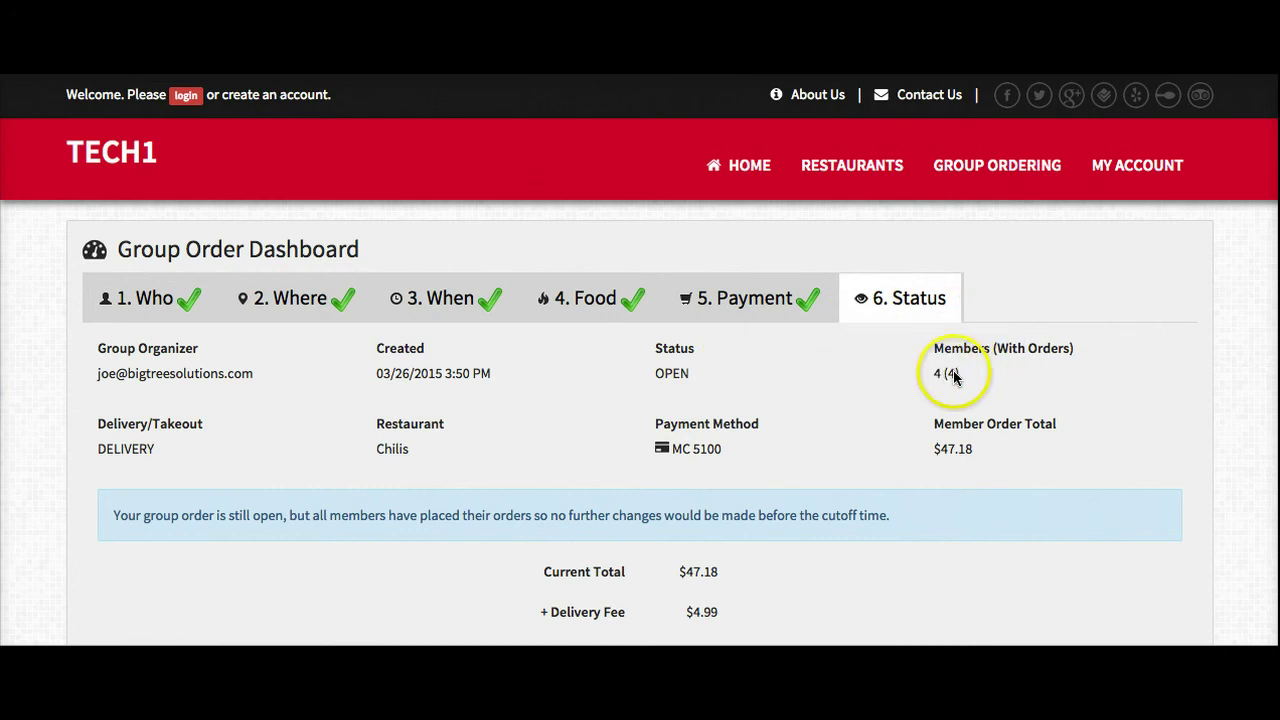
# Step: Try to finalize and pay for the group order with Finalize Group Order Now
pyautogui.scroll(-3, 957, 376)
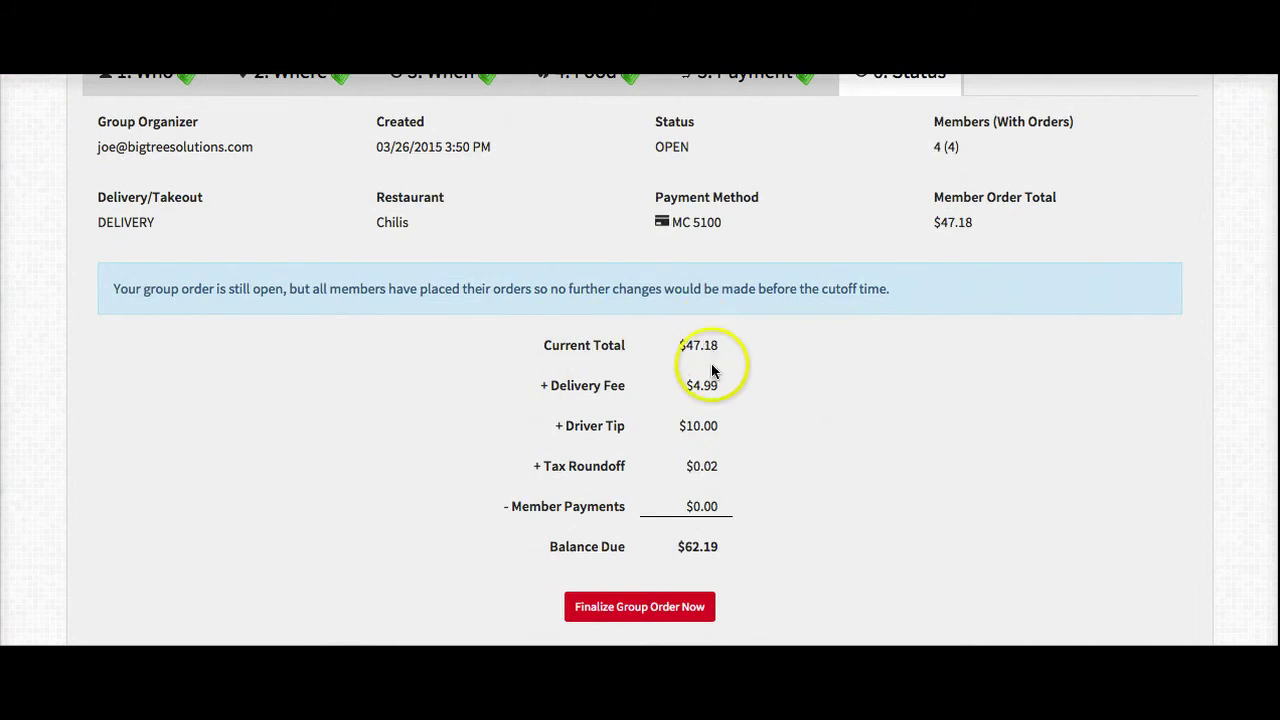
pyautogui.scroll(-1, 715, 392)
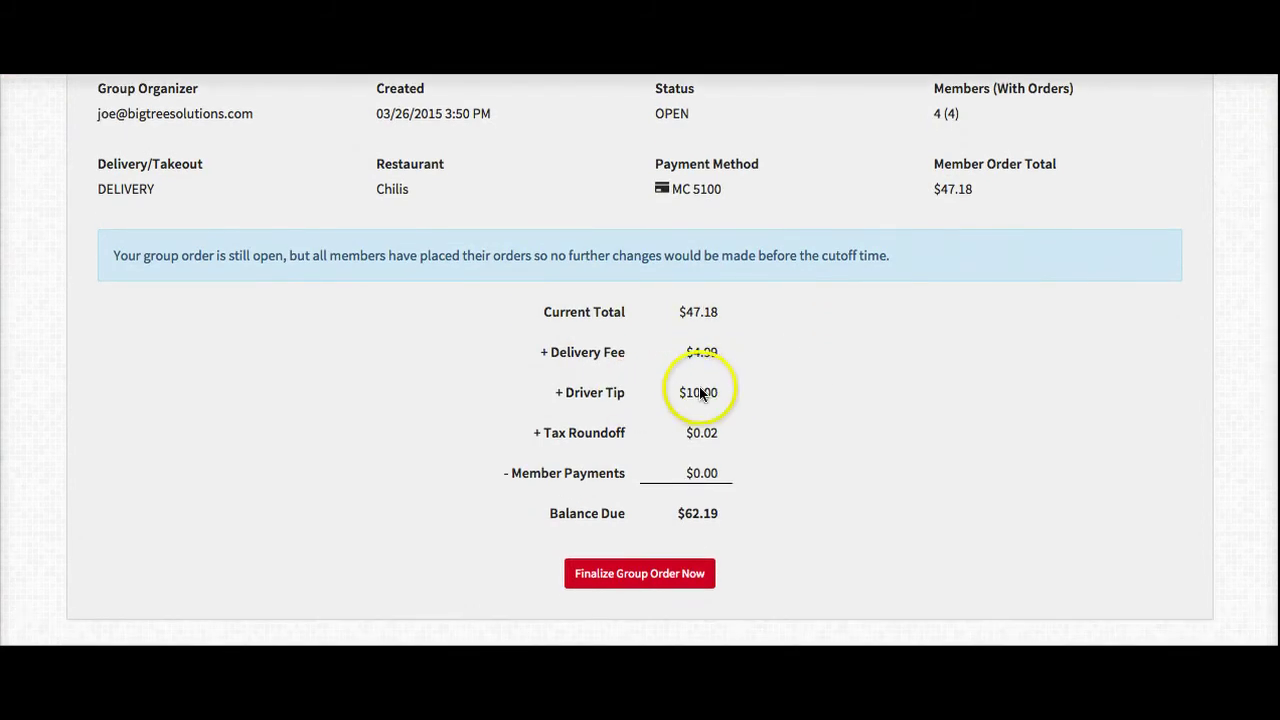
pyautogui.scroll(-2, 700, 393)
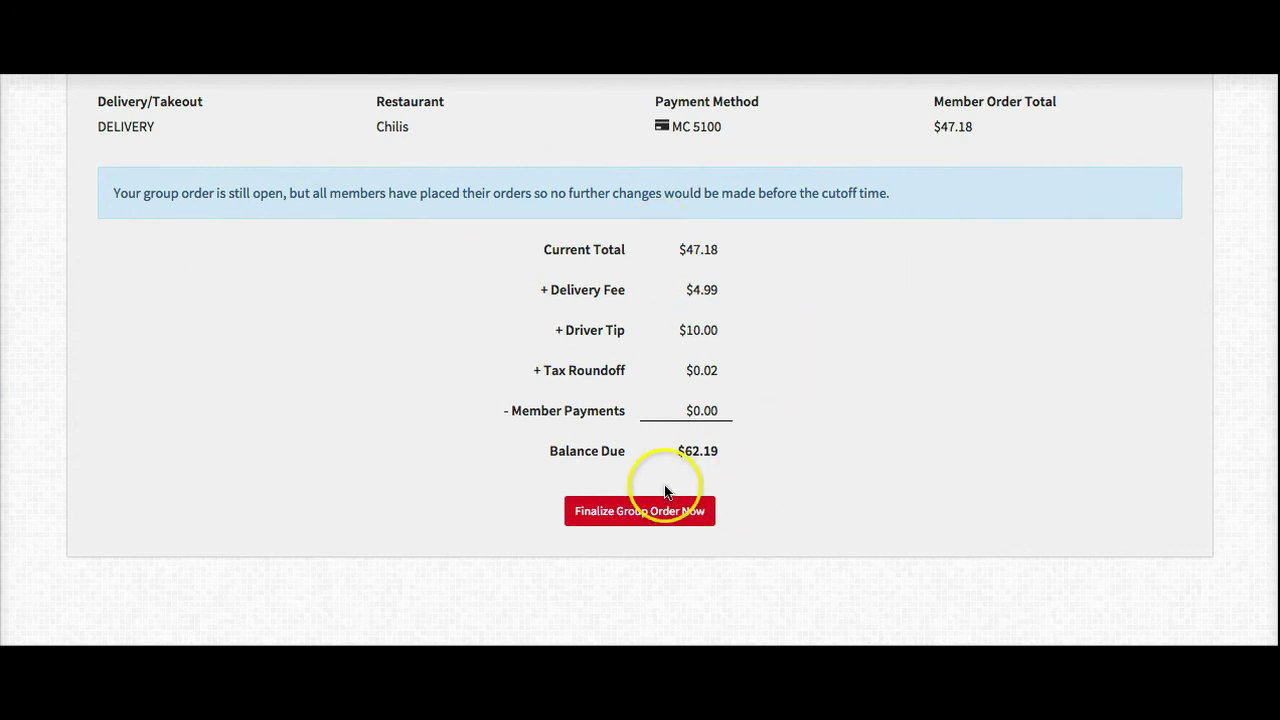
pyautogui.click(642, 517)
pyautogui.click(663, 511)
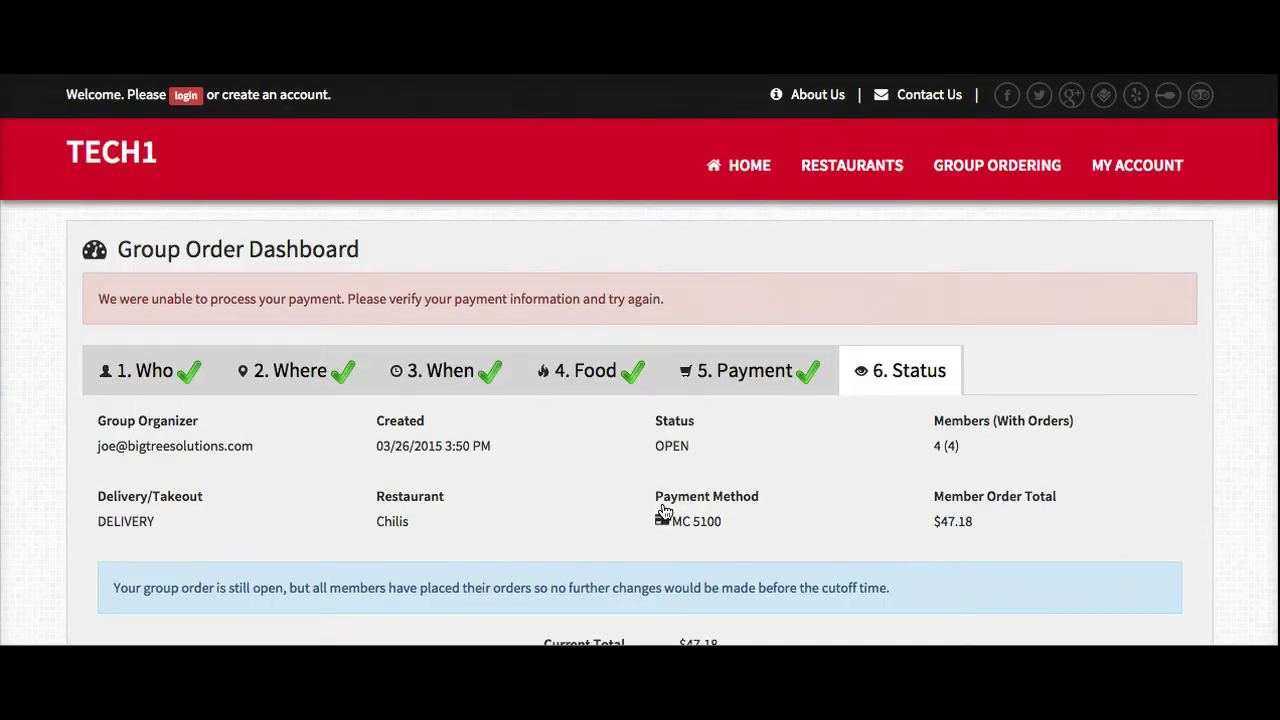
# Step: After the payment error, finalize again so the group order is submitted as order #8
pyautogui.scroll(-4, 663, 512)
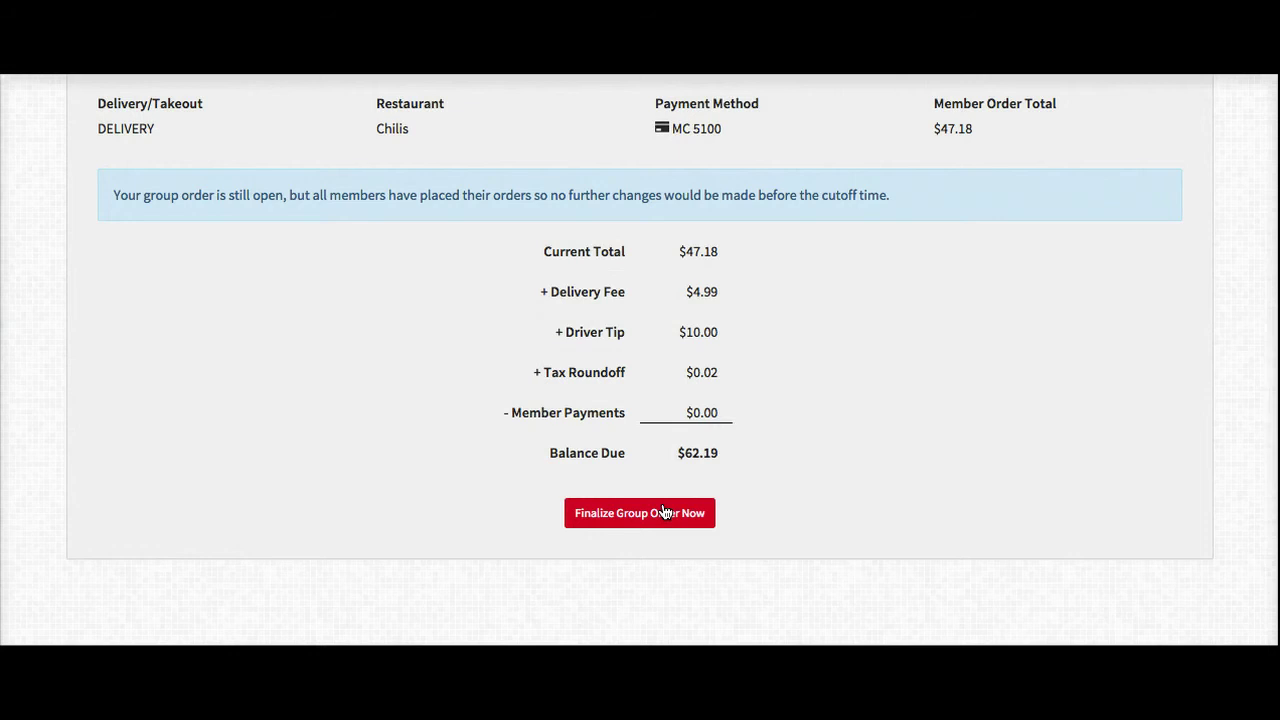
pyautogui.scroll(3, 666, 510)
pyautogui.click(700, 343)
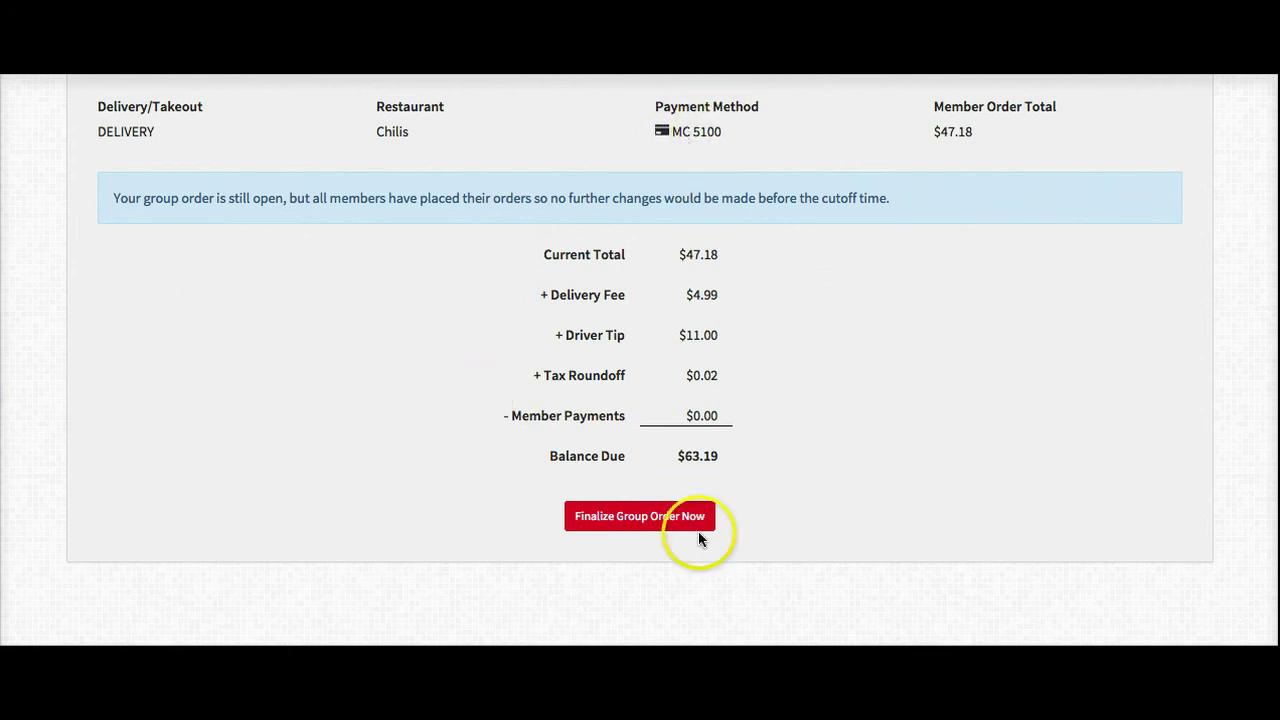
pyautogui.click(635, 522)
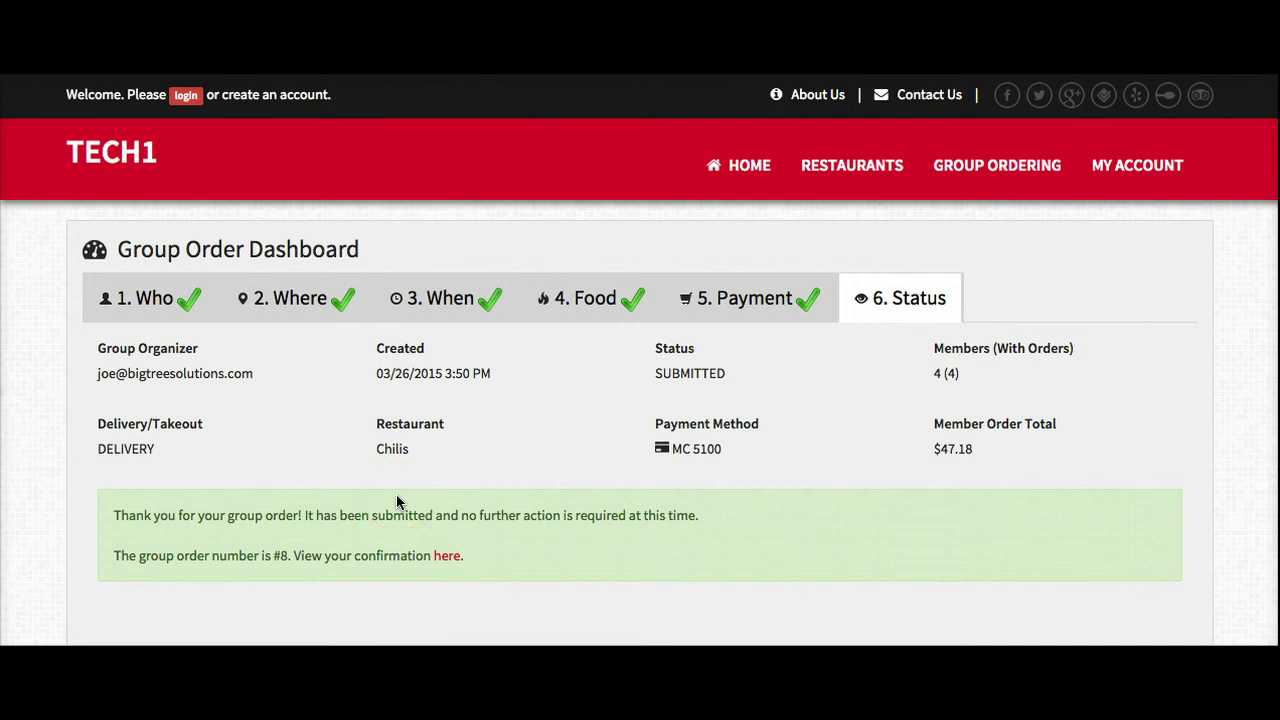
pyautogui.scroll(-1, 396, 500)
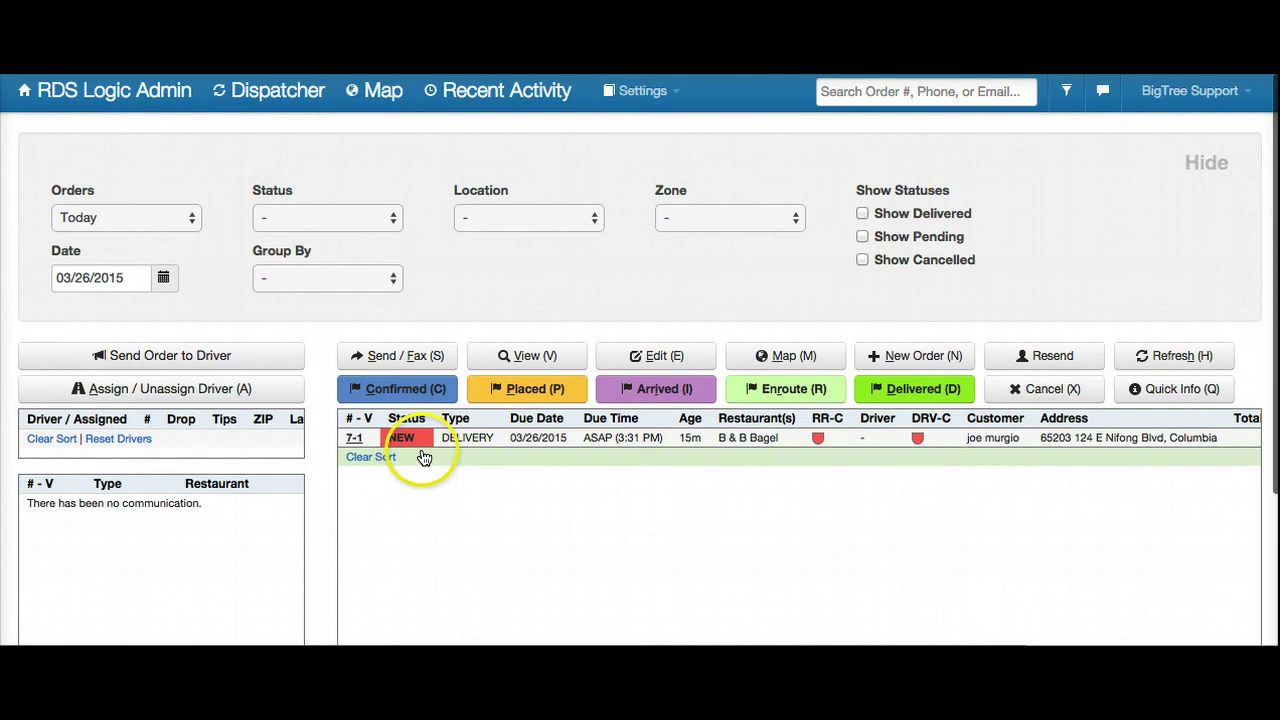
# Step: Set the dispatcher Date filter to 03/30/2015 to list that day's orders
pyautogui.click(660, 441)
pyautogui.scroll(-3, 663, 441)
pyautogui.scroll(2, 663, 441)
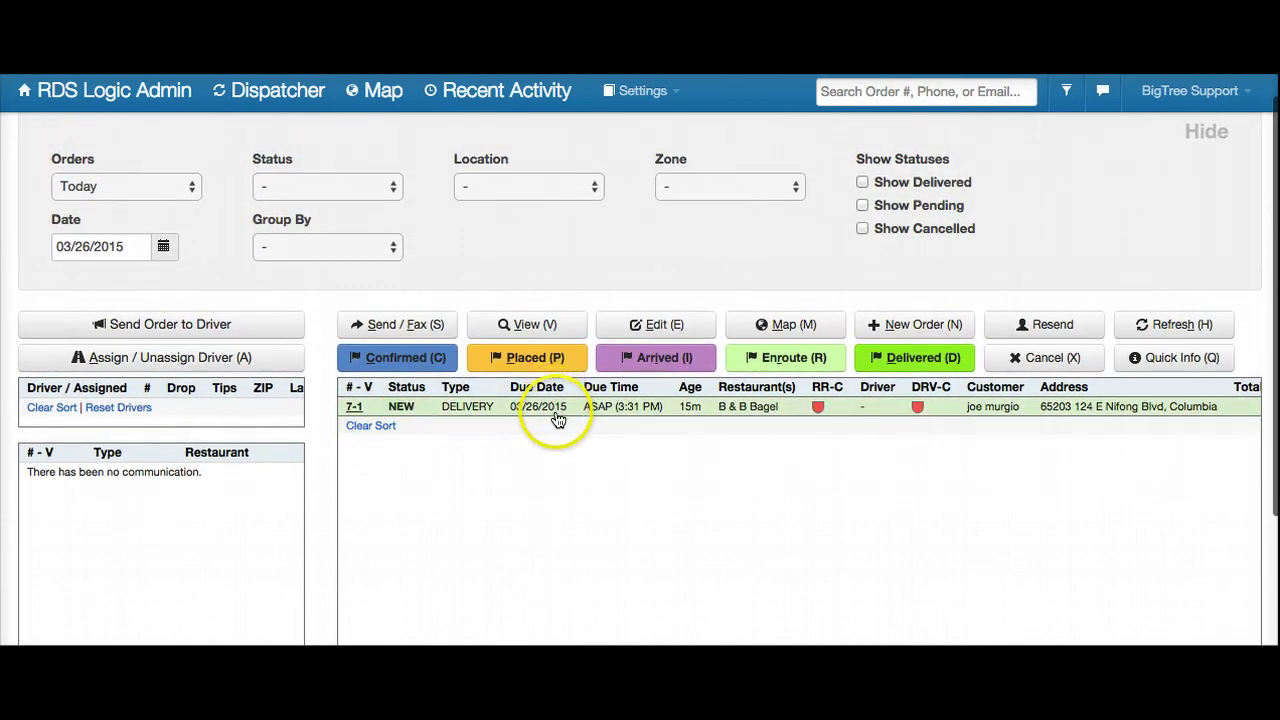
pyautogui.click(166, 248)
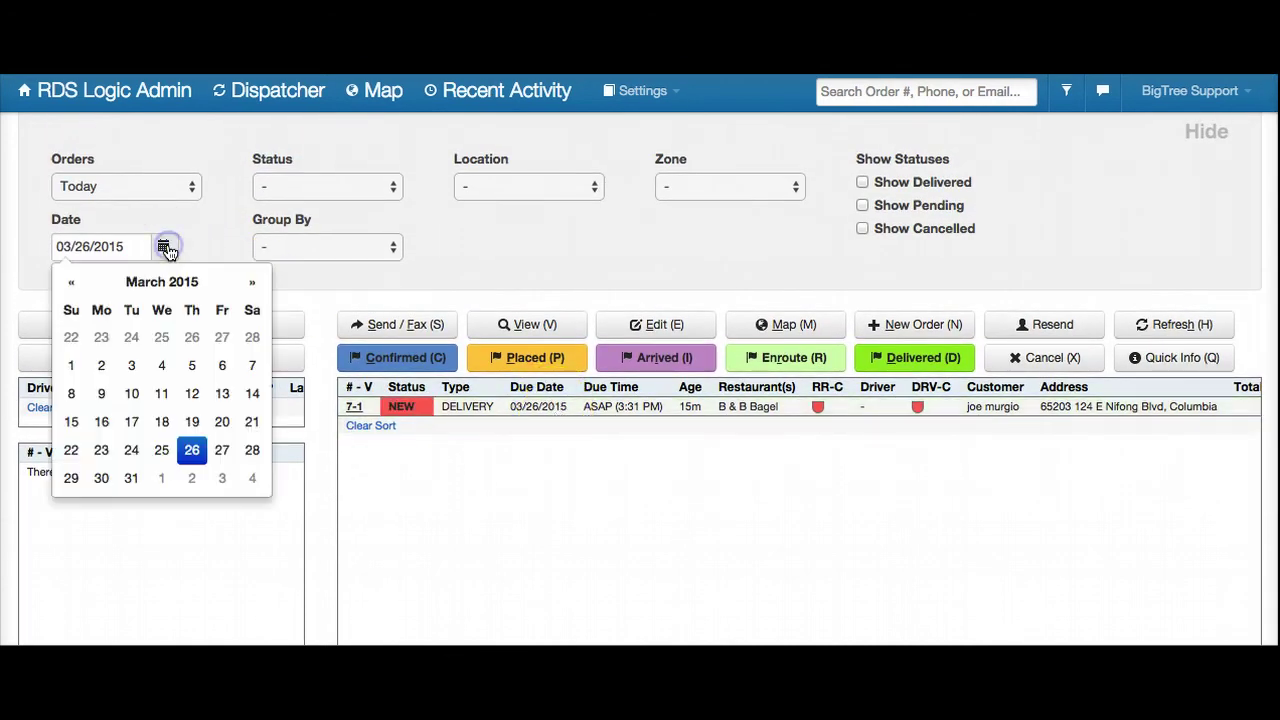
pyautogui.click(103, 480)
pyautogui.click(101, 480)
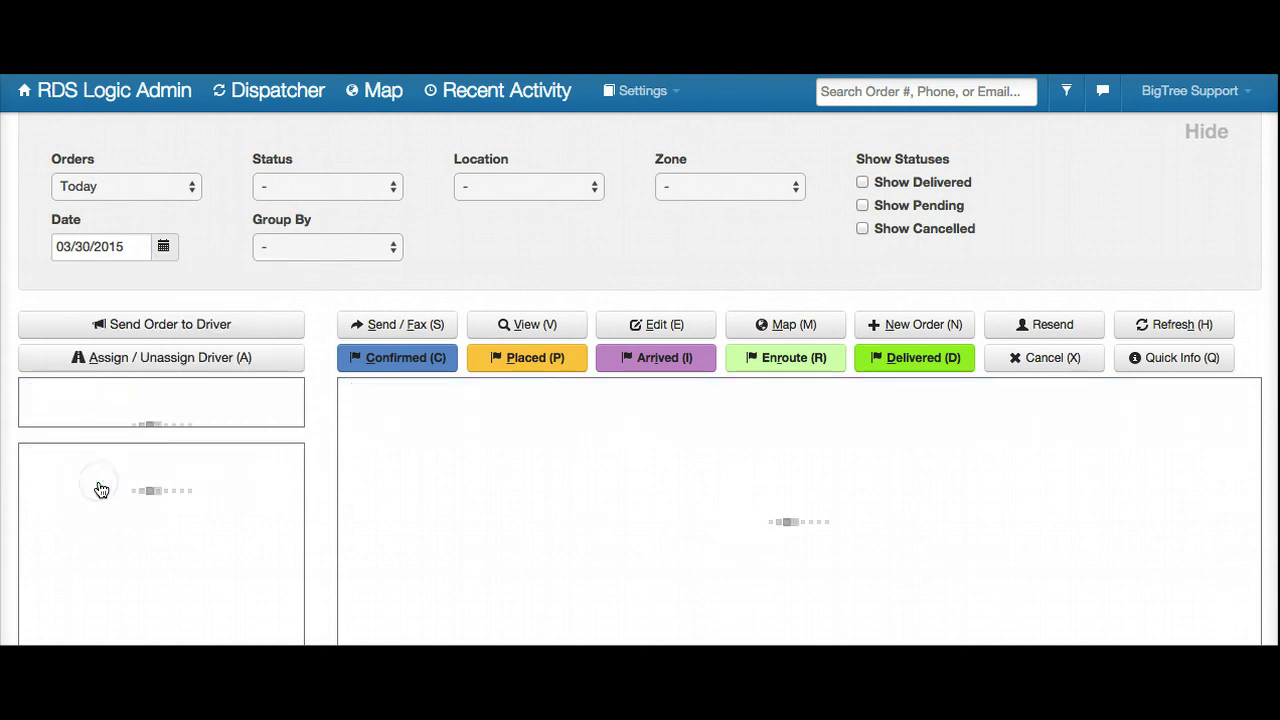
pyautogui.click(706, 538)
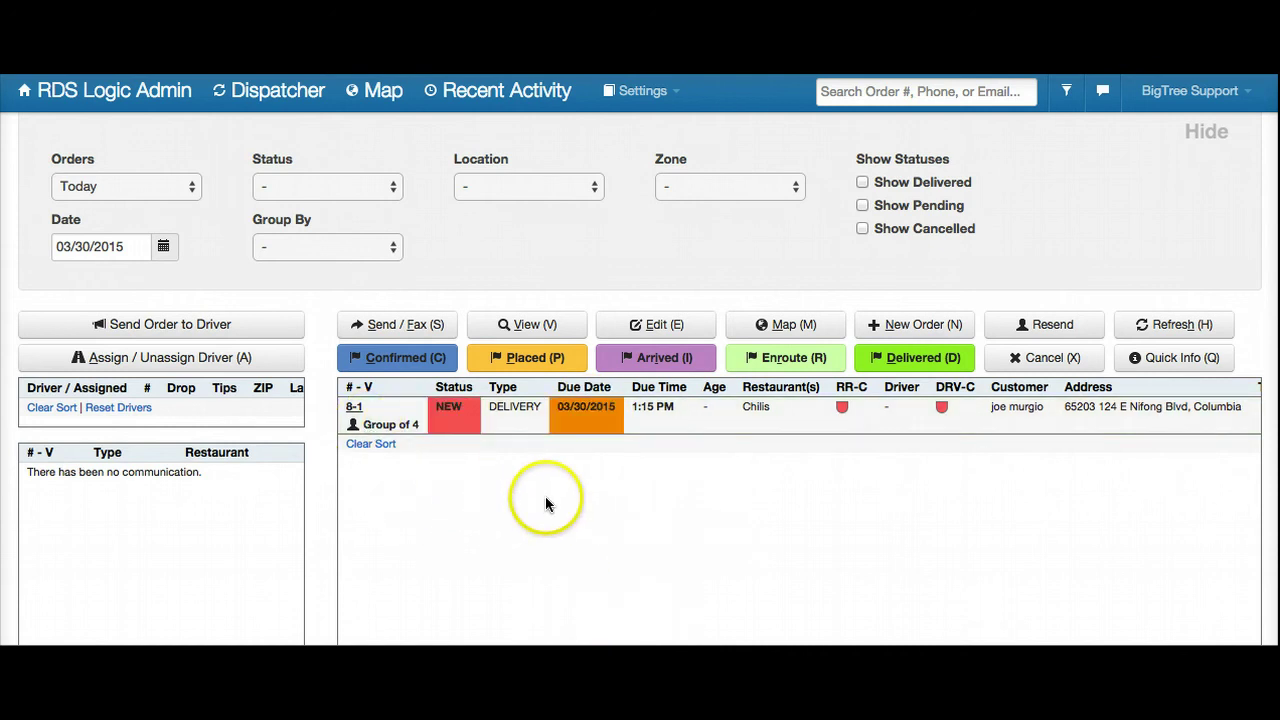
# Step: Select Chilis group order 8-1, switch the date to 03/26/2015, then back to 03/30/2015
pyautogui.click(522, 418)
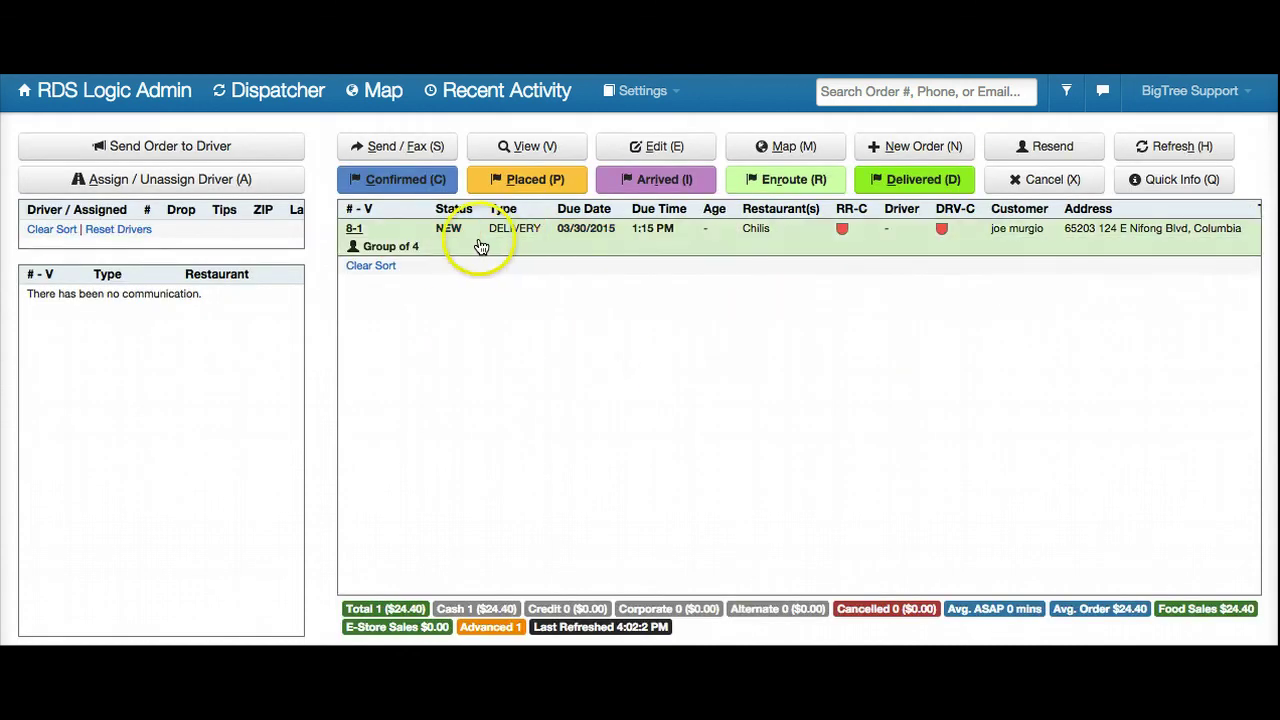
pyautogui.click(376, 255)
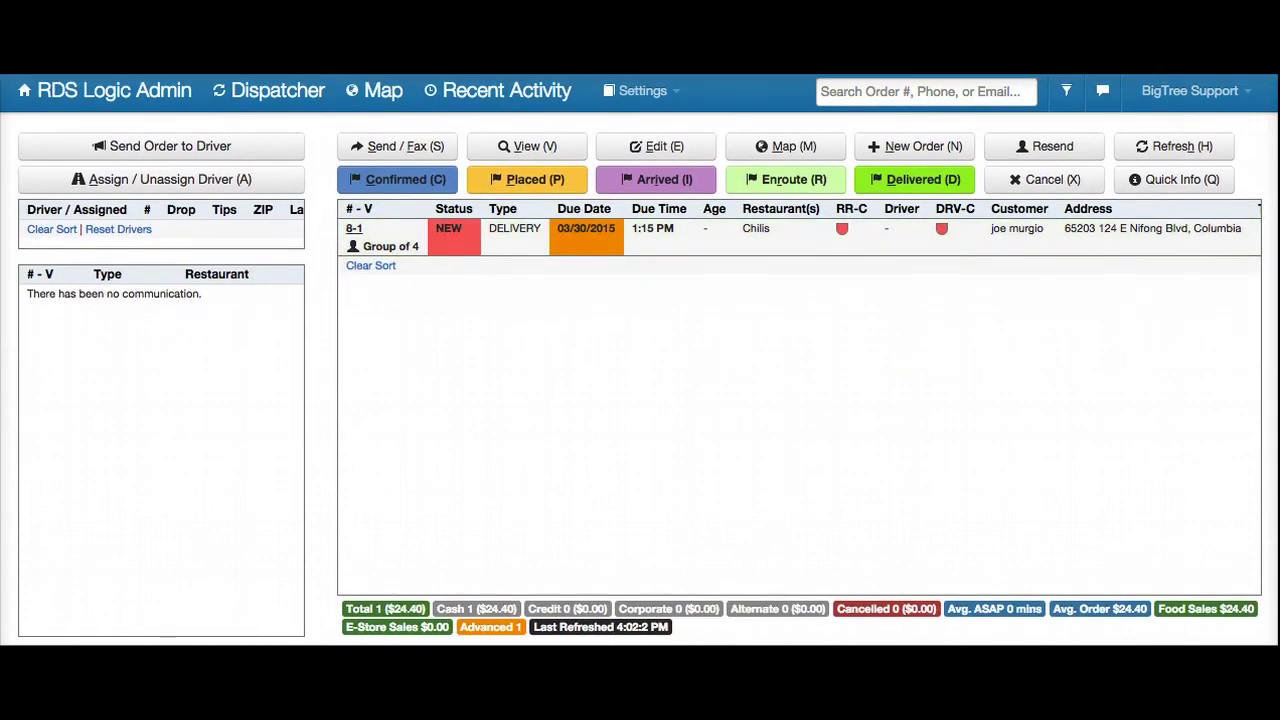
pyautogui.click(1066, 90)
pyautogui.click(163, 246)
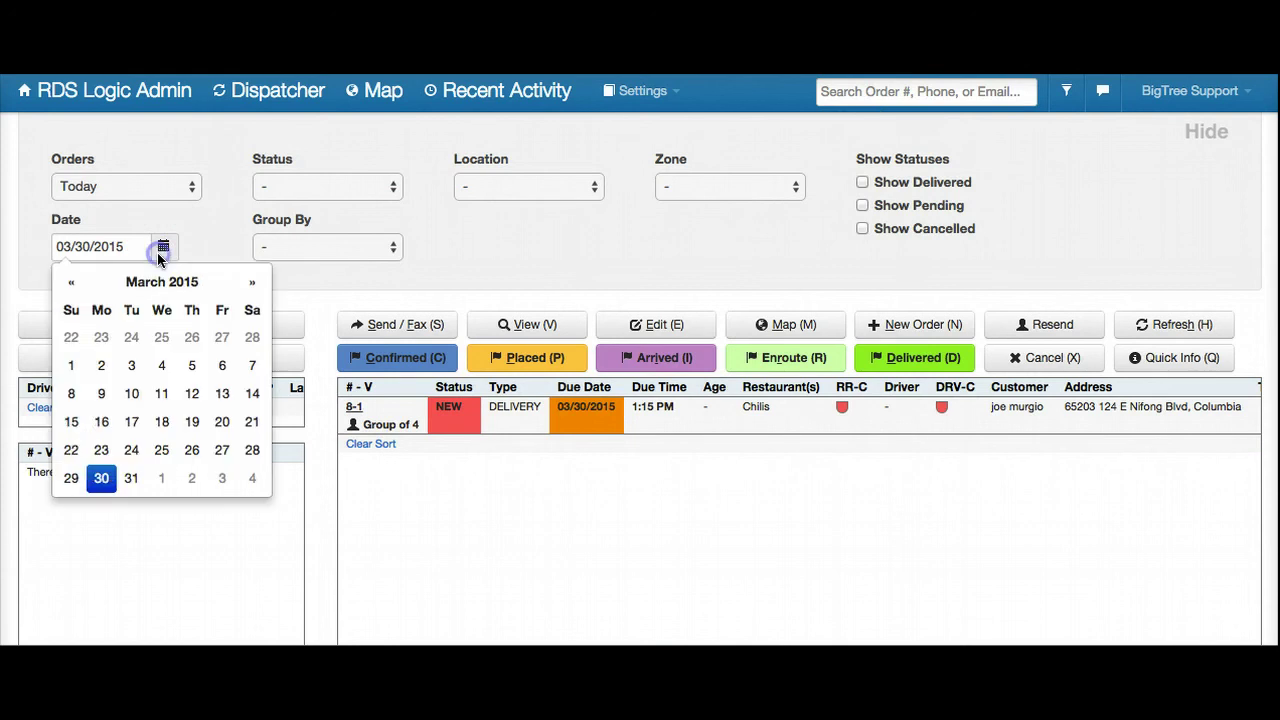
pyautogui.click(188, 451)
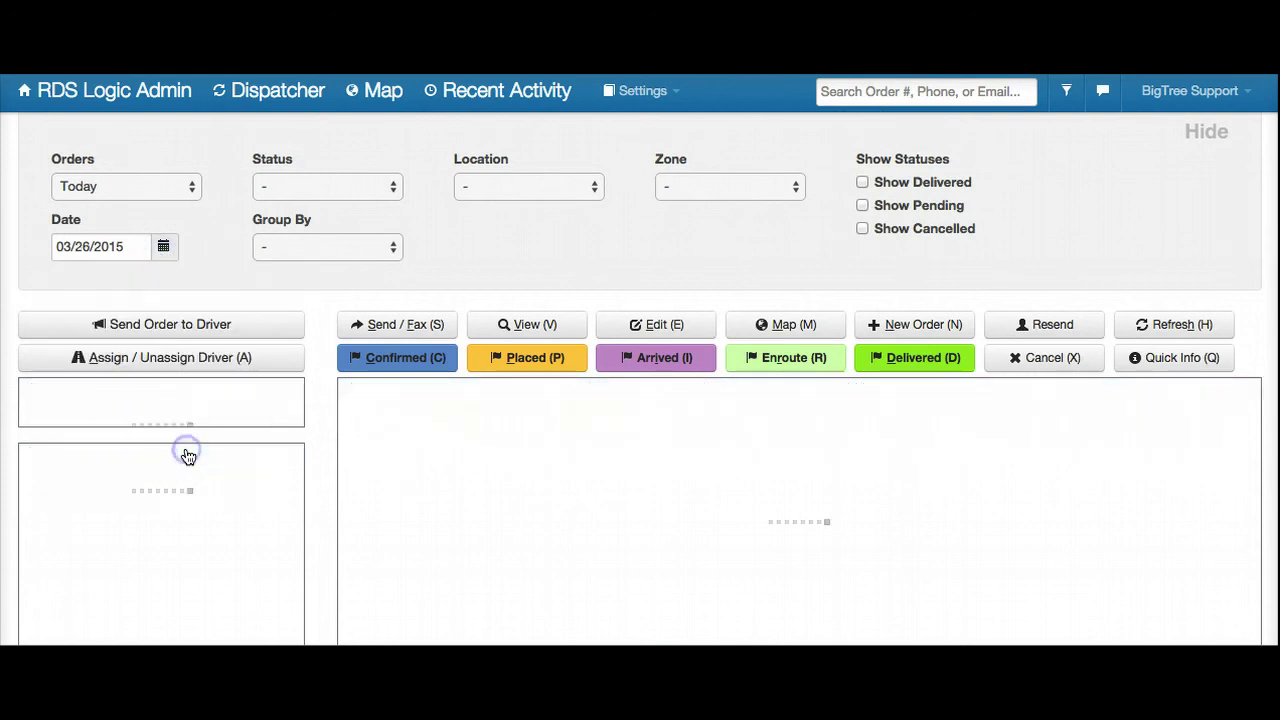
pyautogui.click(165, 247)
pyautogui.click(102, 479)
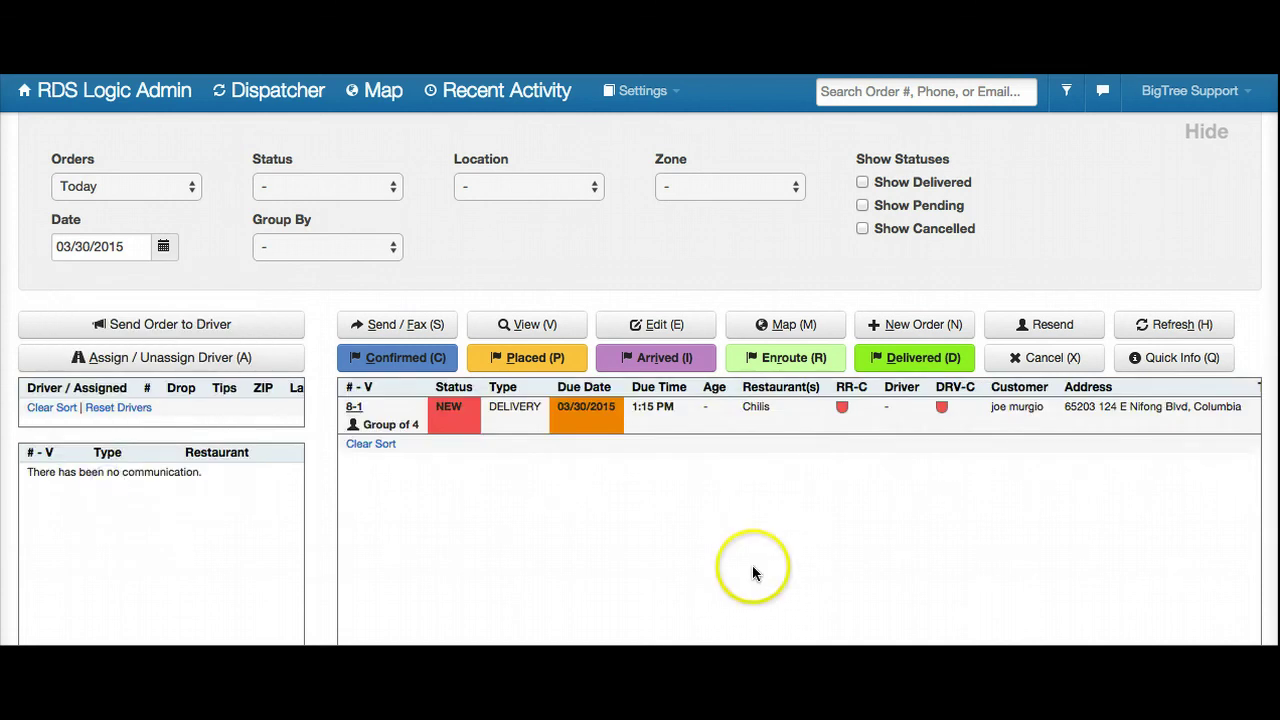
# Step: View the confirmation for group order 8-1, then close it
pyautogui.click(749, 433)
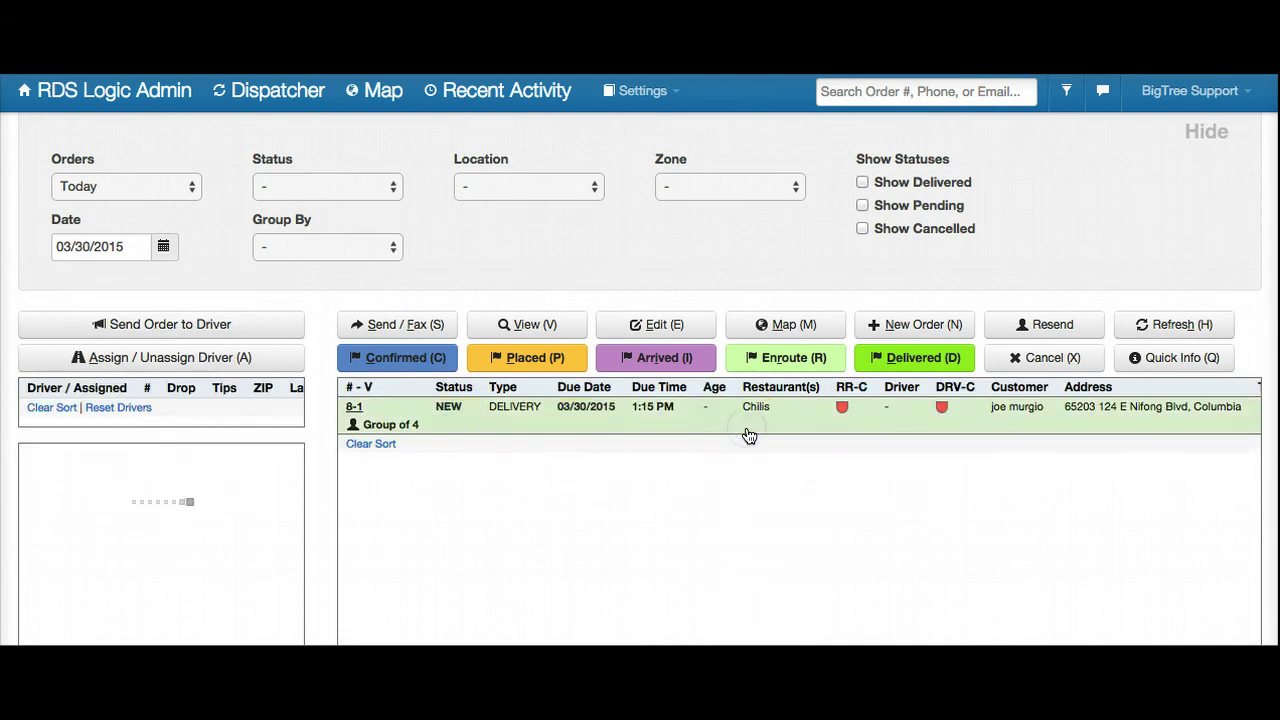
pyautogui.doubleClick(749, 436)
pyautogui.click(738, 424)
pyautogui.scroll(-4, 738, 424)
pyautogui.scroll(5, 738, 424)
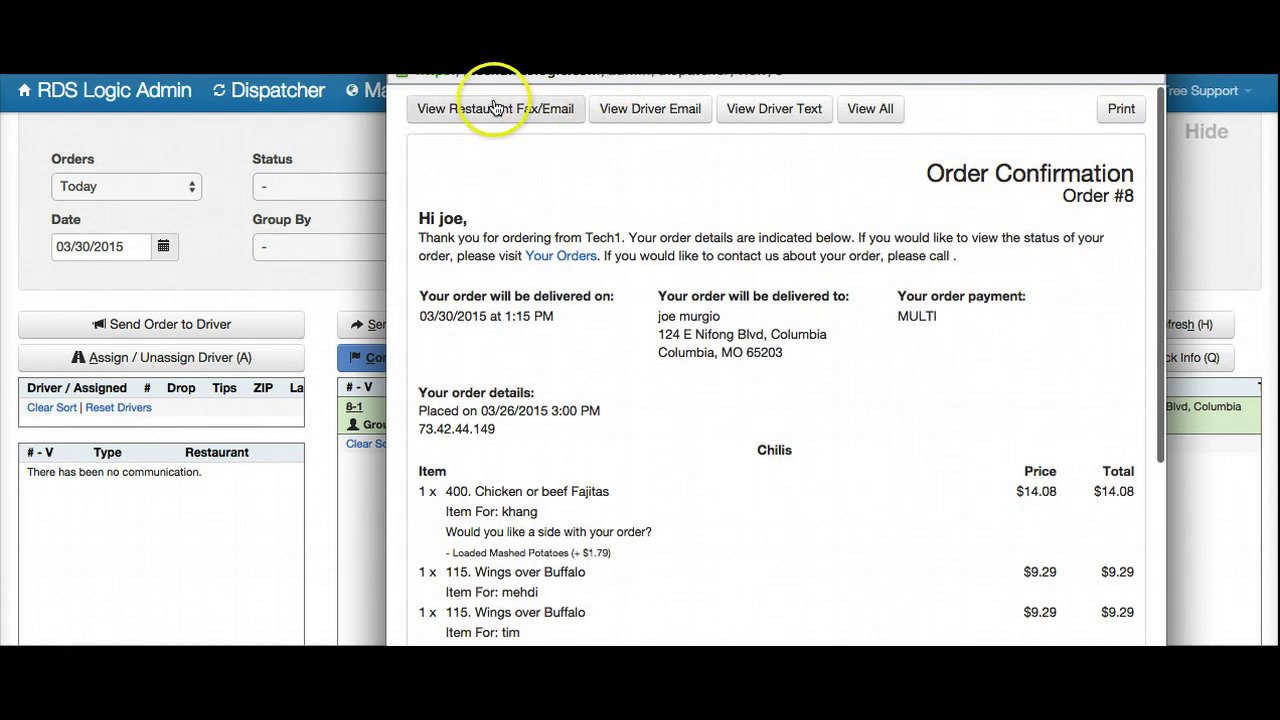
pyautogui.press('super+w')
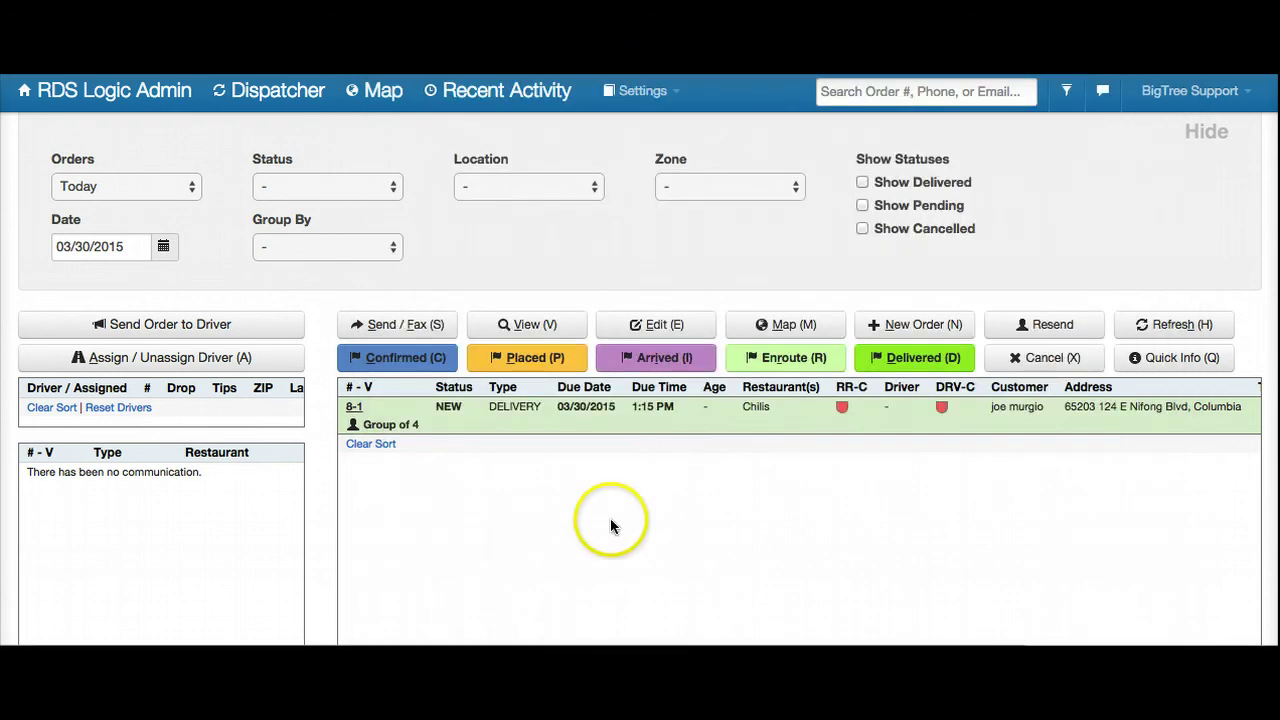
pyautogui.scroll(-2, 612, 527)
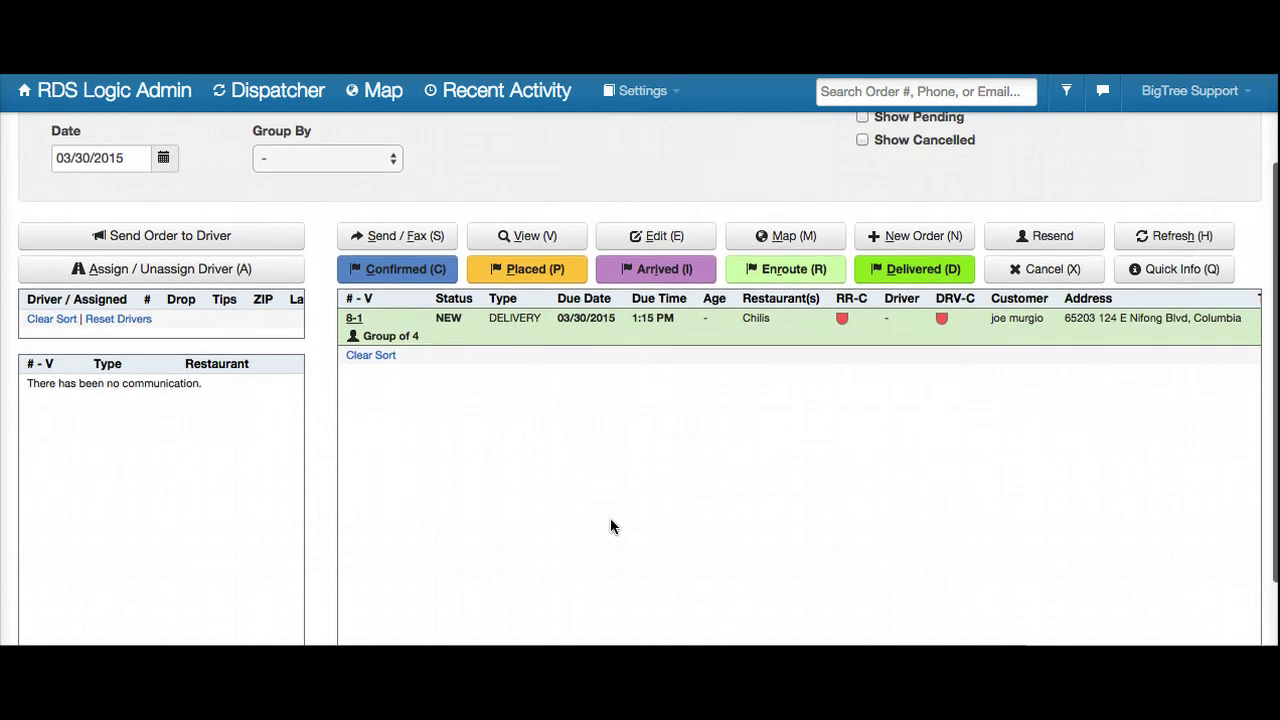